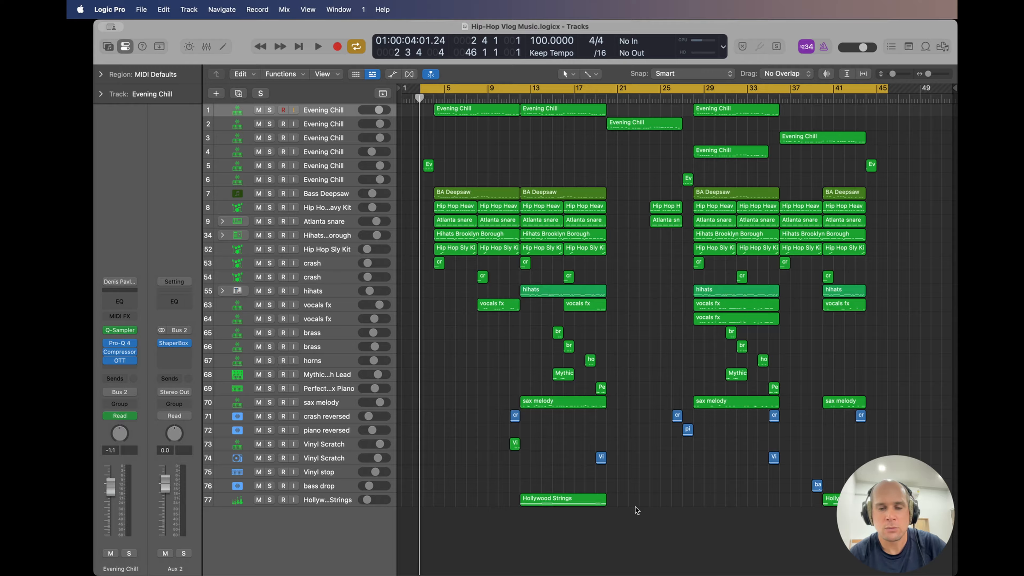
Play the whole arrangement through to the final Evening Chill region, stop playback, and turn off the cycle area.
key("space")
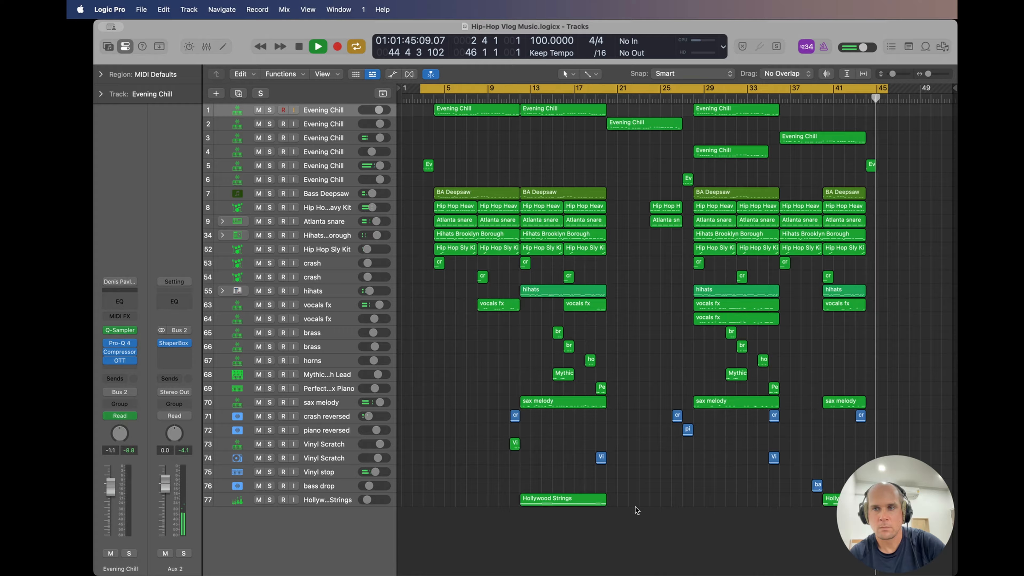
key("space")
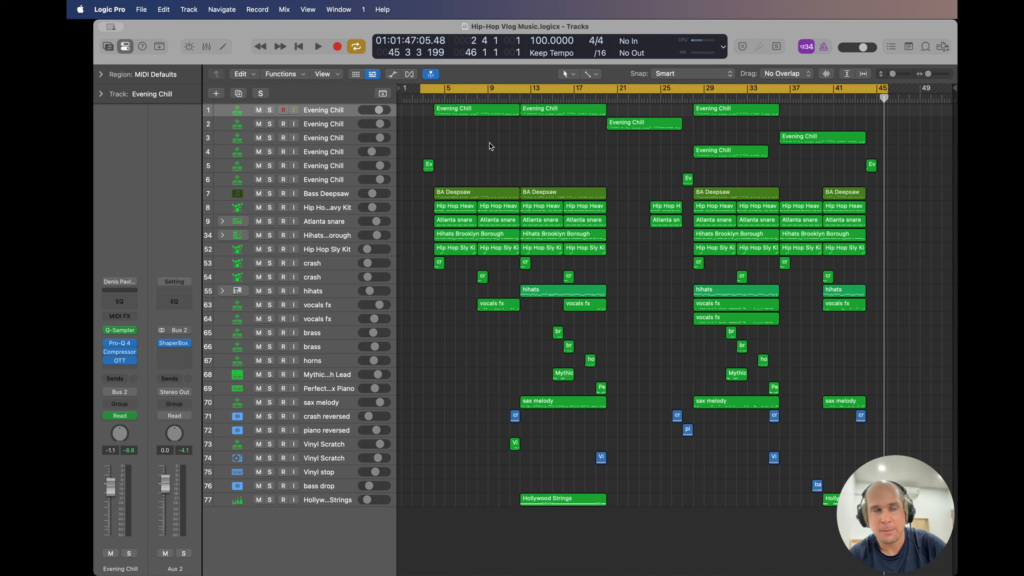
left_click(502, 92)
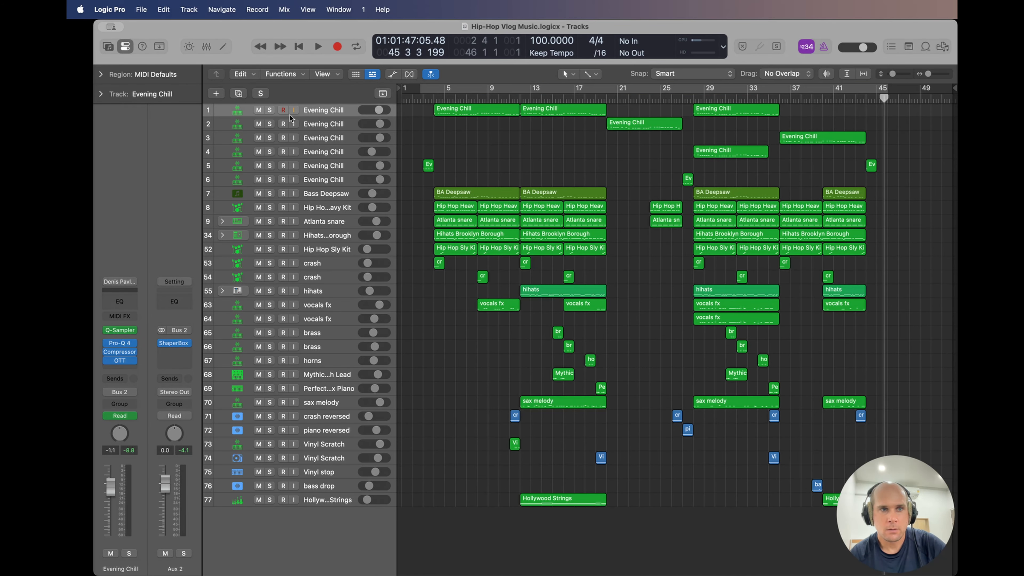
Inspect the first Evening Chill track's sample slices in Quick Sampler and its first region's notes in the Piano Roll.
left_click(120, 330)
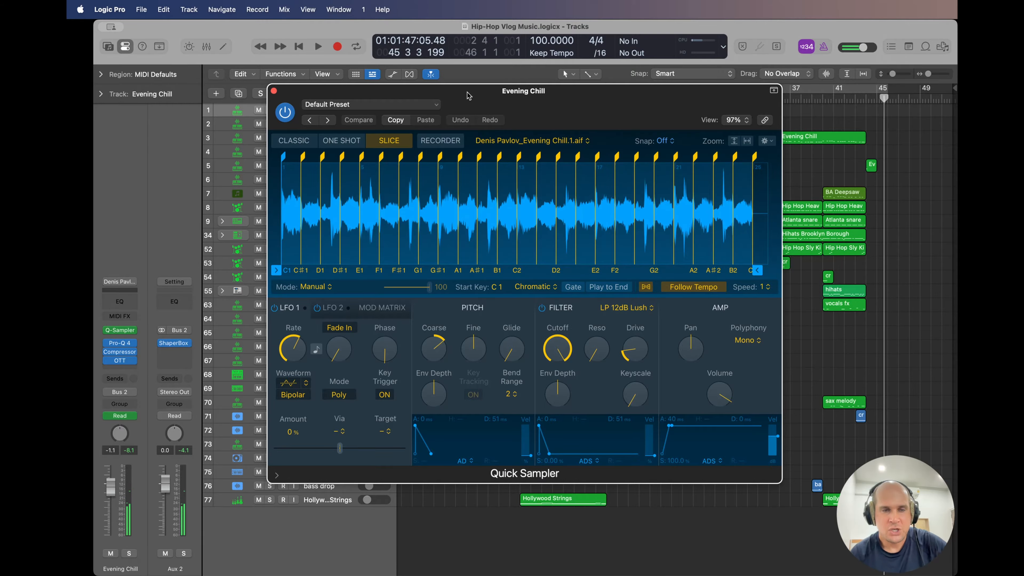
left_click_drag(468, 95, 495, 121)
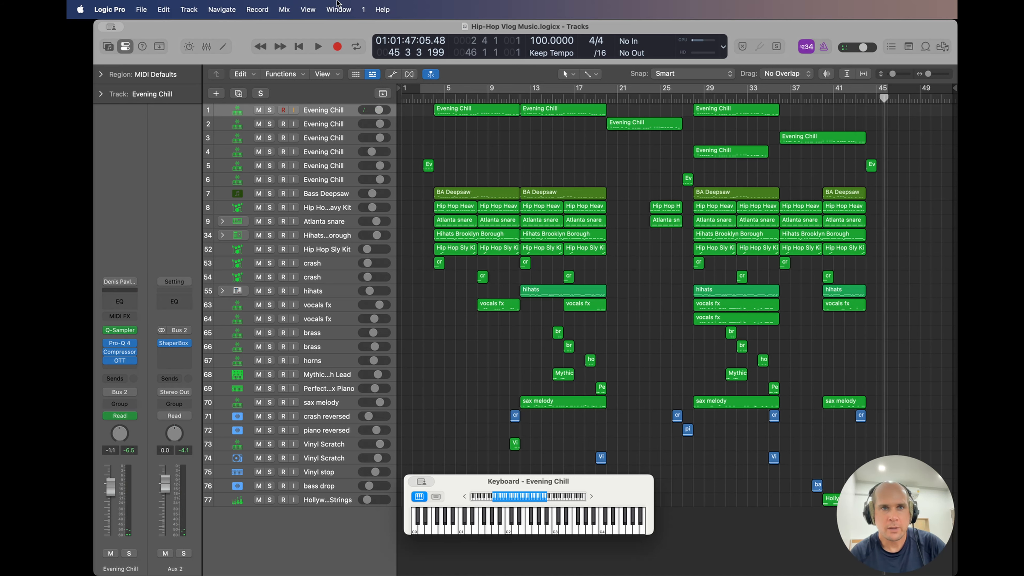
double_click(442, 109)
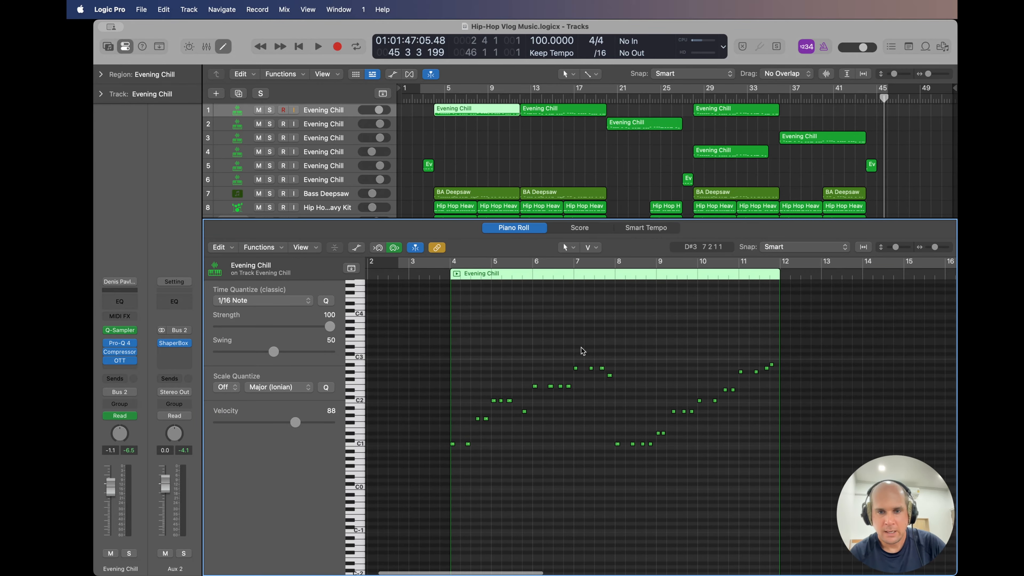
key("super+Right")
key("super+Right")
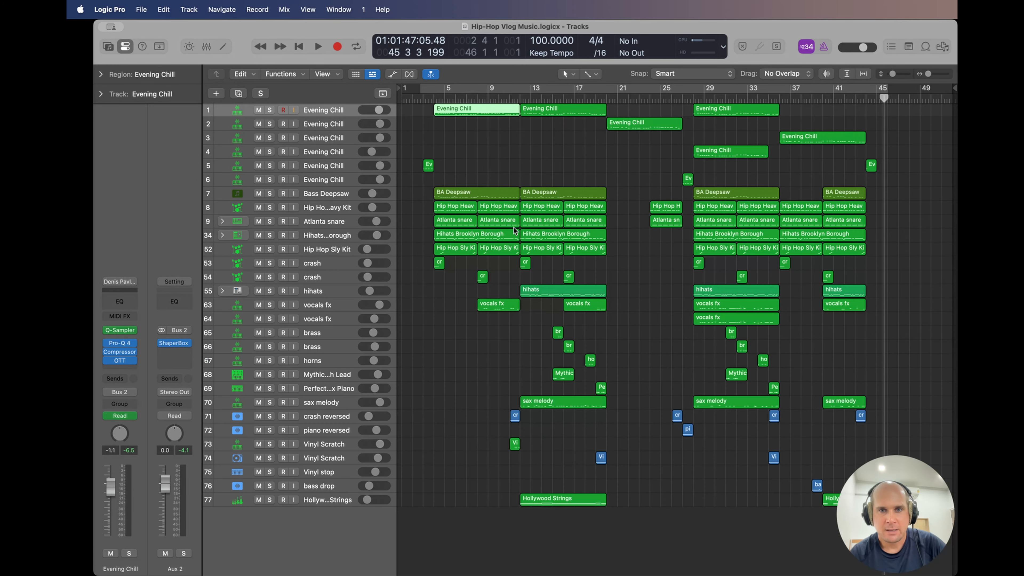
key("e")
left_click(561, 173)
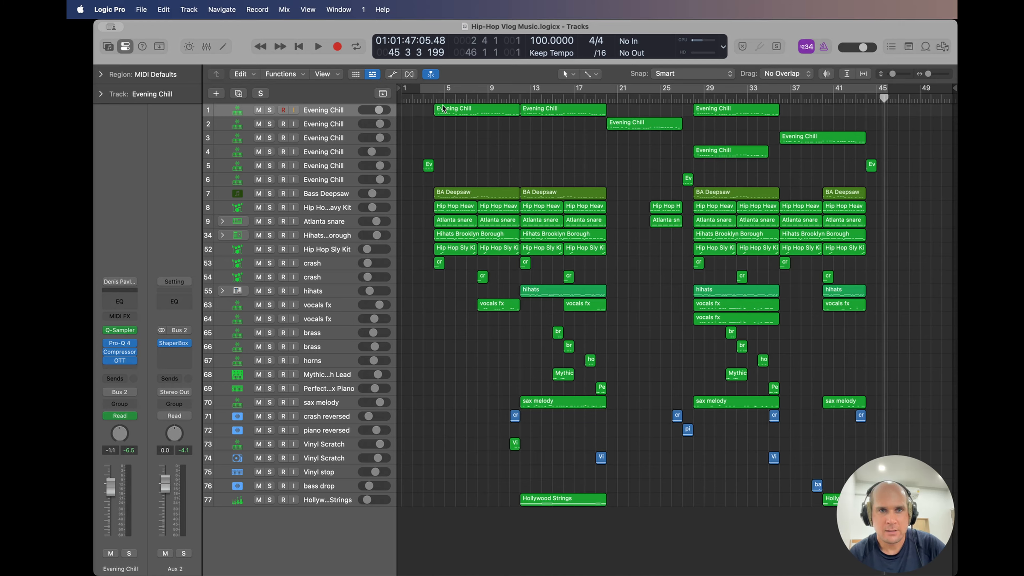
Play from about bar 4 and audition the Bass Deepsaw and Hip Hop Heavy Kit tracks with solo in turn.
left_click(436, 97)
key("space")
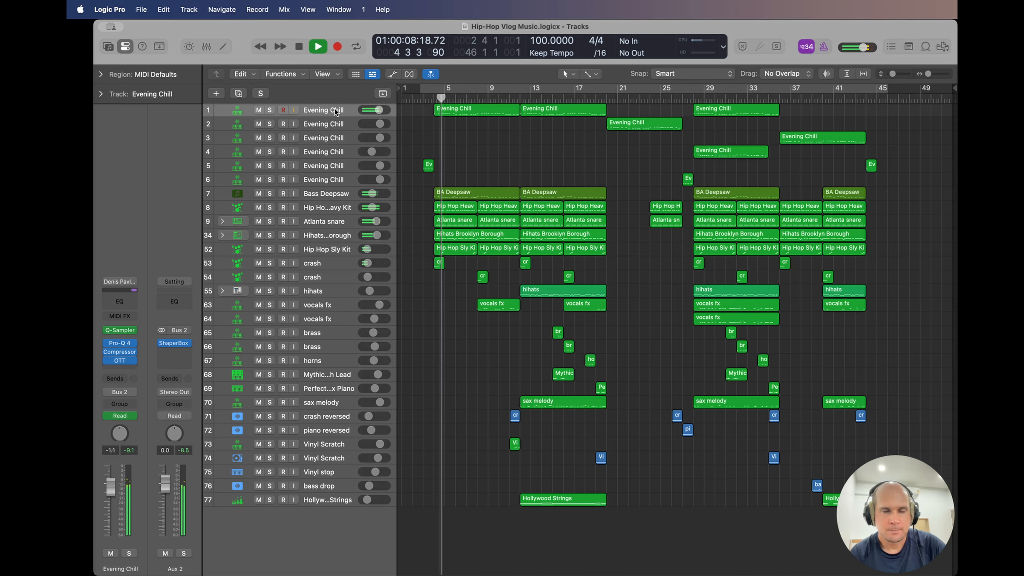
left_click(313, 195)
left_click(270, 194)
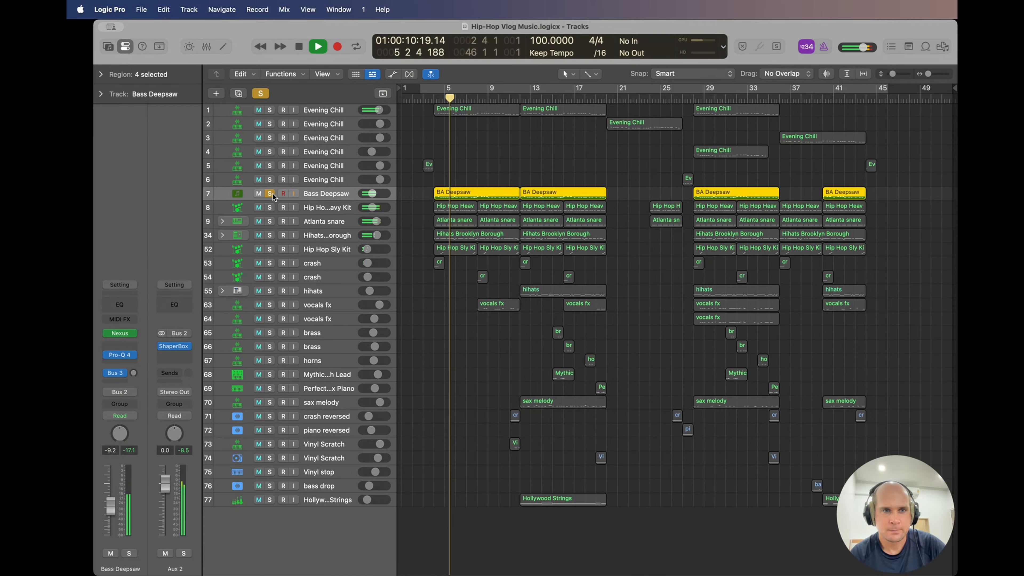
left_click(272, 195)
left_click(269, 208)
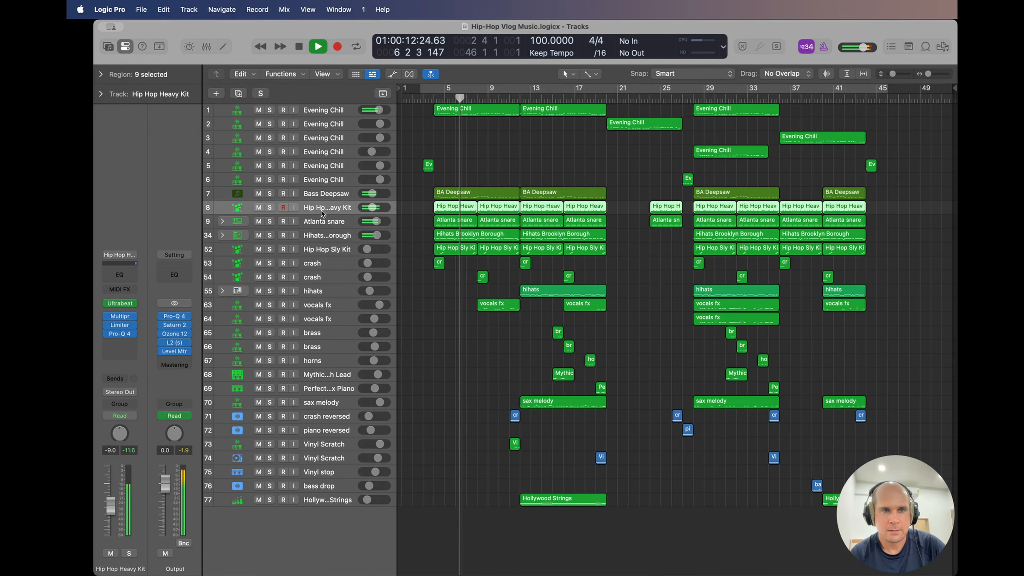
left_click(269, 207)
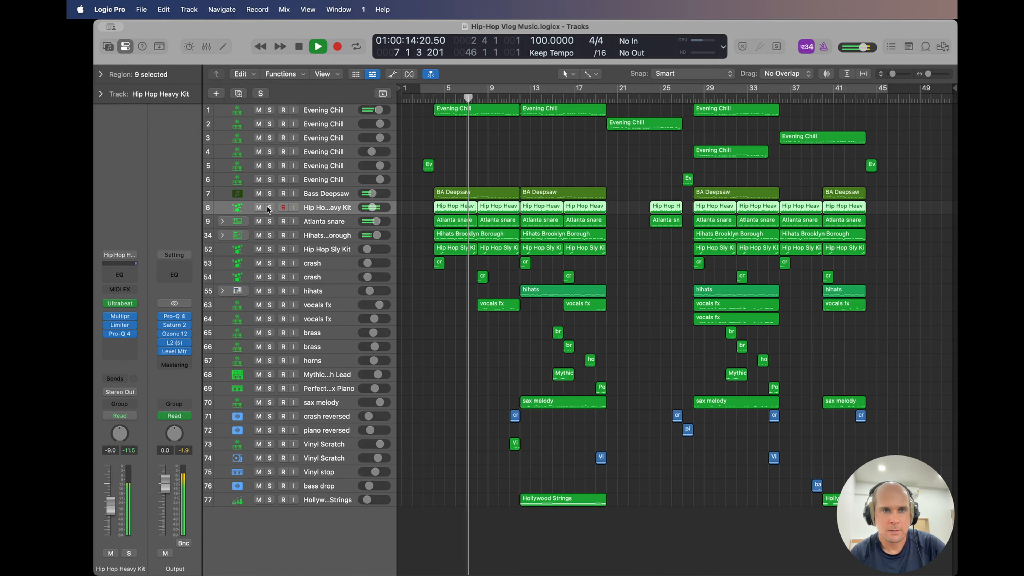
Step through the Atlanta snare, Hihats Brooklyn Borough, Hip Hop Sly Kit and first vocals fx tracks while starting and stopping playback.
left_click(315, 222)
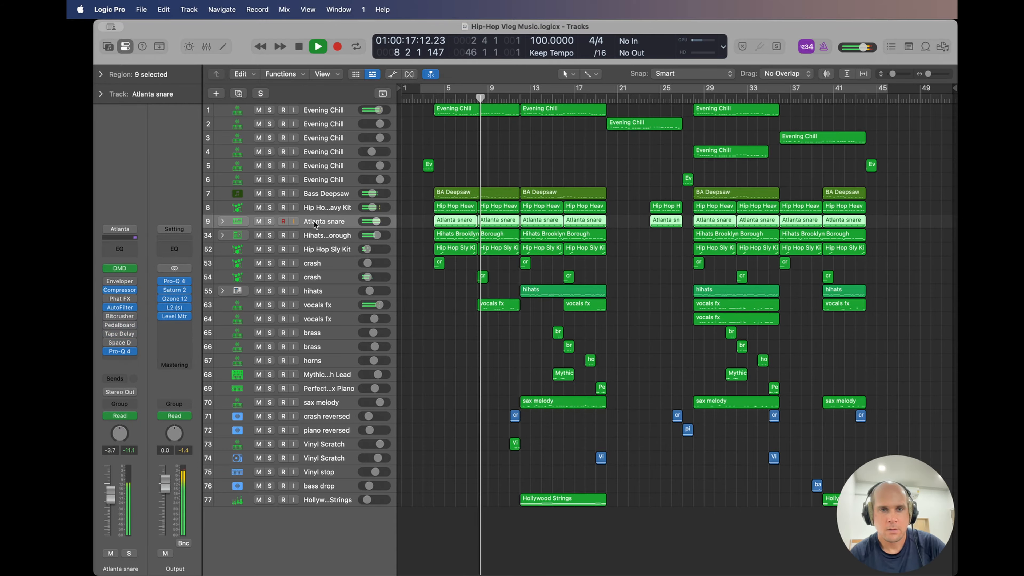
key("space")
left_click(319, 235)
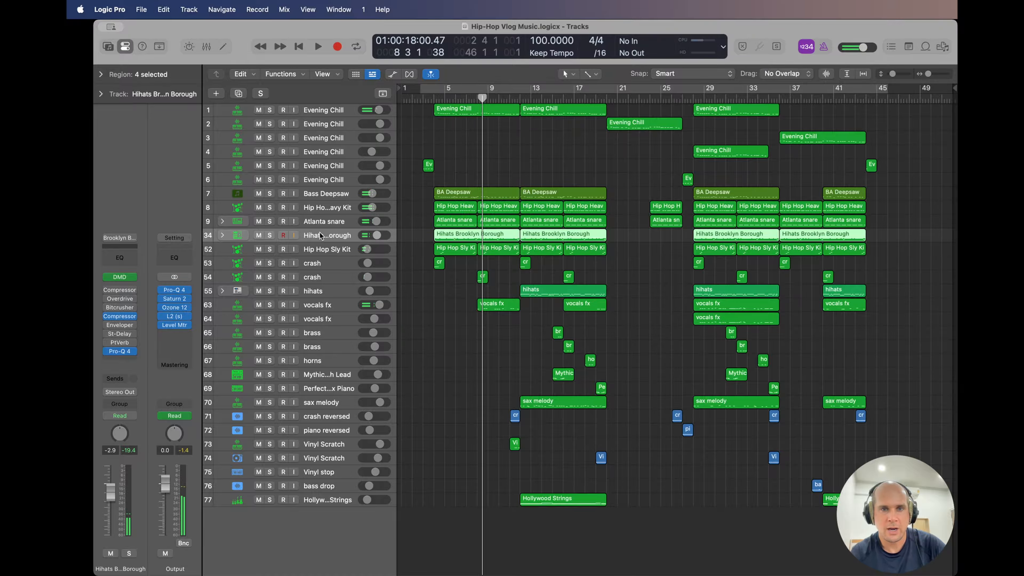
key("space")
left_click(327, 249)
key("space")
left_click(326, 304)
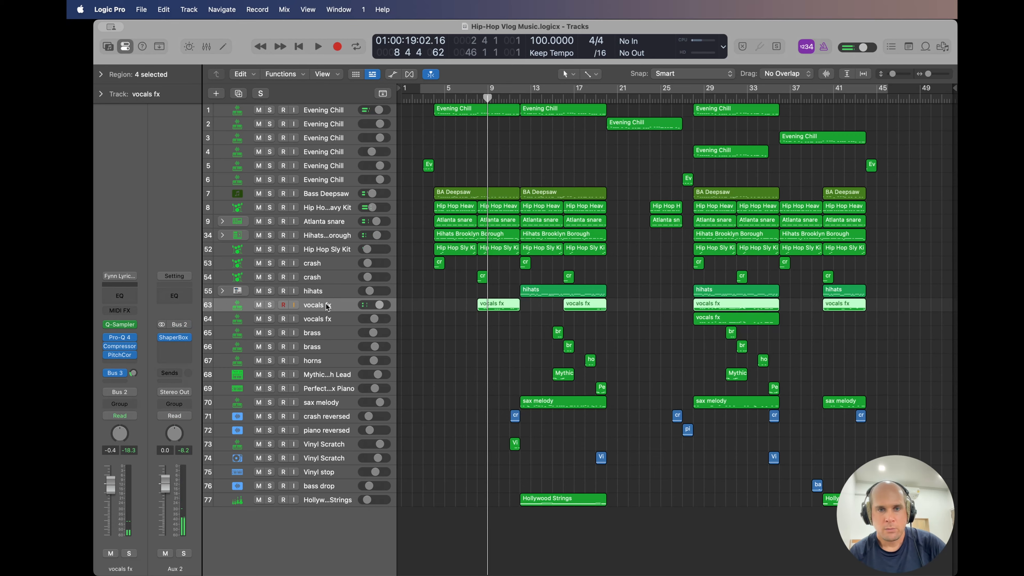
Play the vocals fx part from bar 8, view its sample slices in Quick Sampler, and close the plug-in window.
left_click(475, 100)
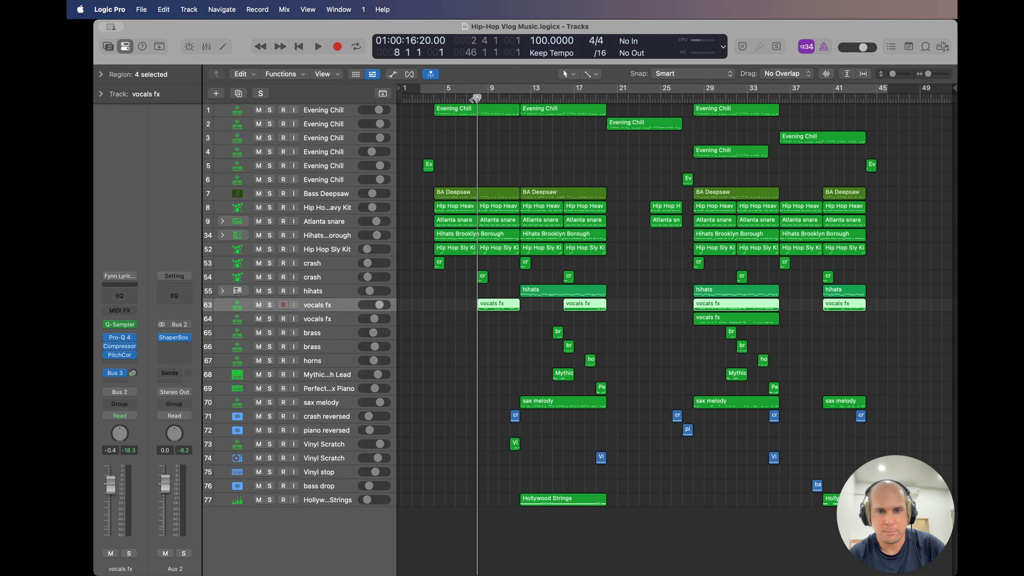
key("space")
left_click(121, 325)
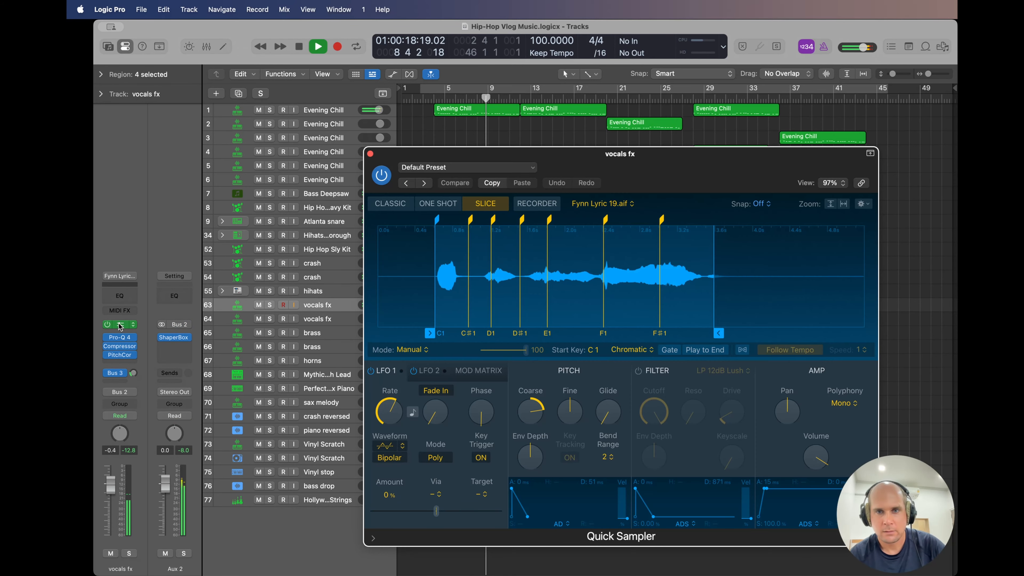
key("space")
left_click(370, 153)
left_click(452, 333)
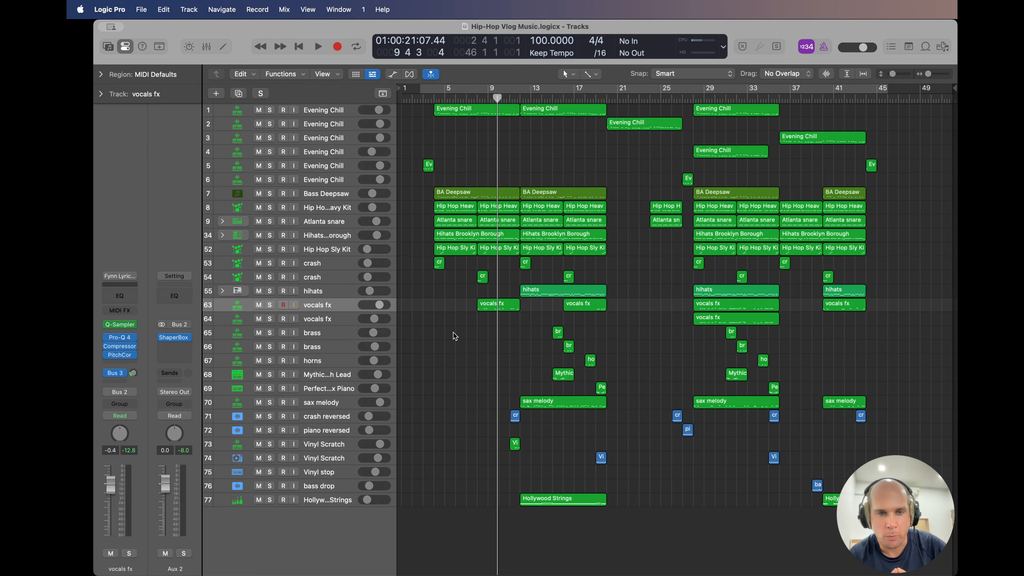
Play the arrangement from bar 8 to audition the first brass track, and stop playback.
key("space")
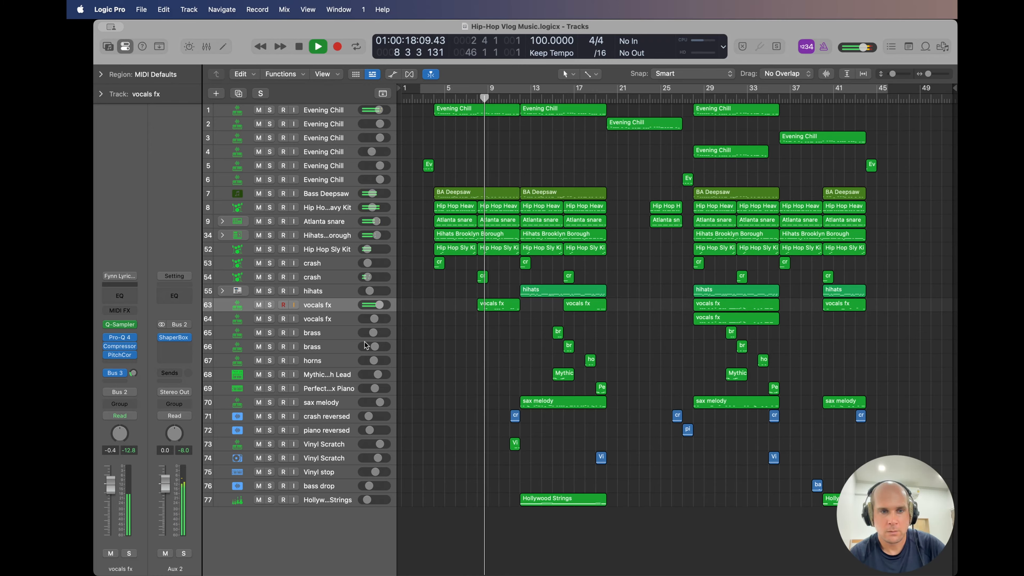
left_click(339, 335)
key("space")
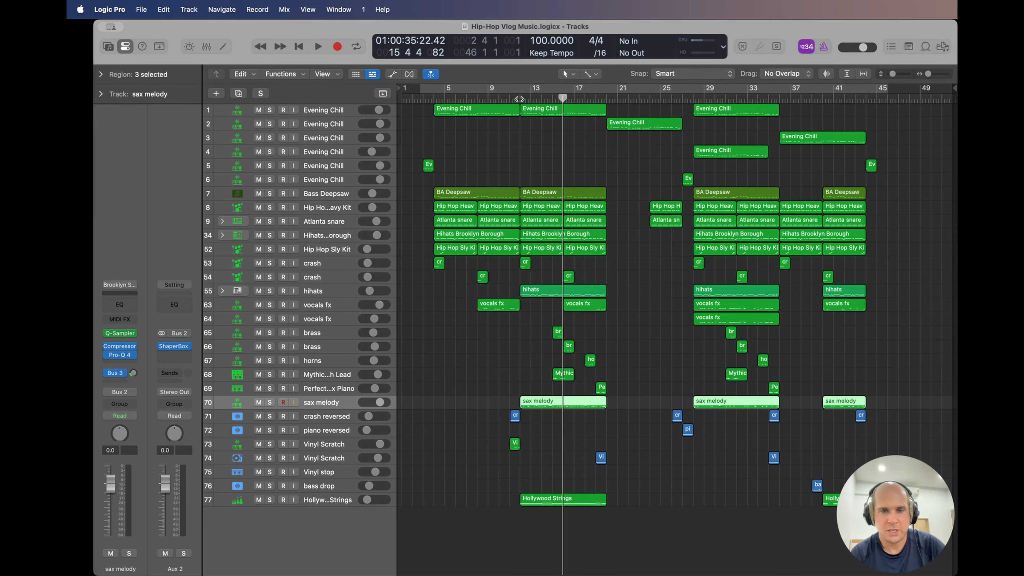
Solo the sax melody track and play it from bar 12 with its Quick Sampler open.
left_click(120, 334)
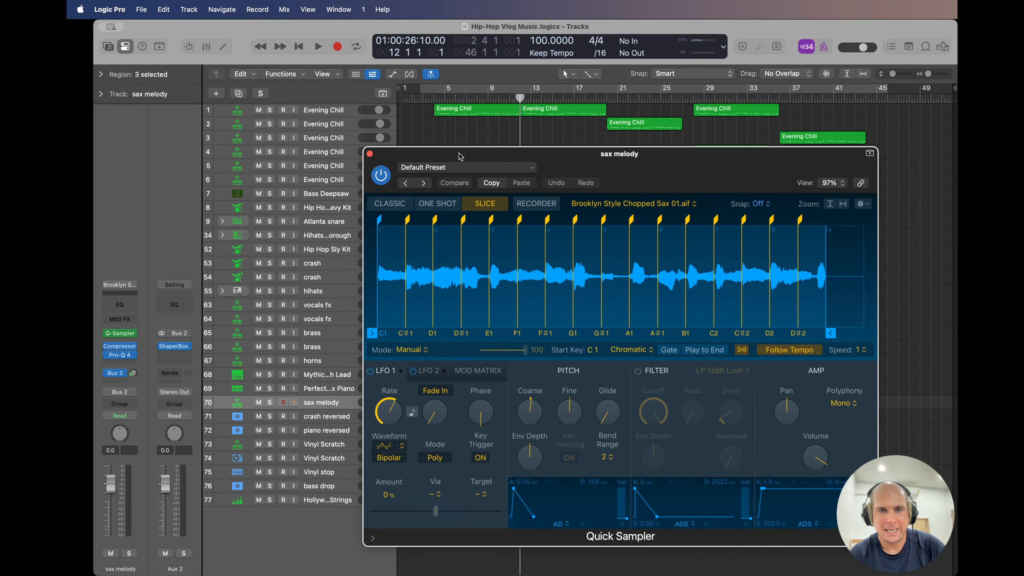
left_click(370, 154)
key("s")
key("space")
left_click(120, 334)
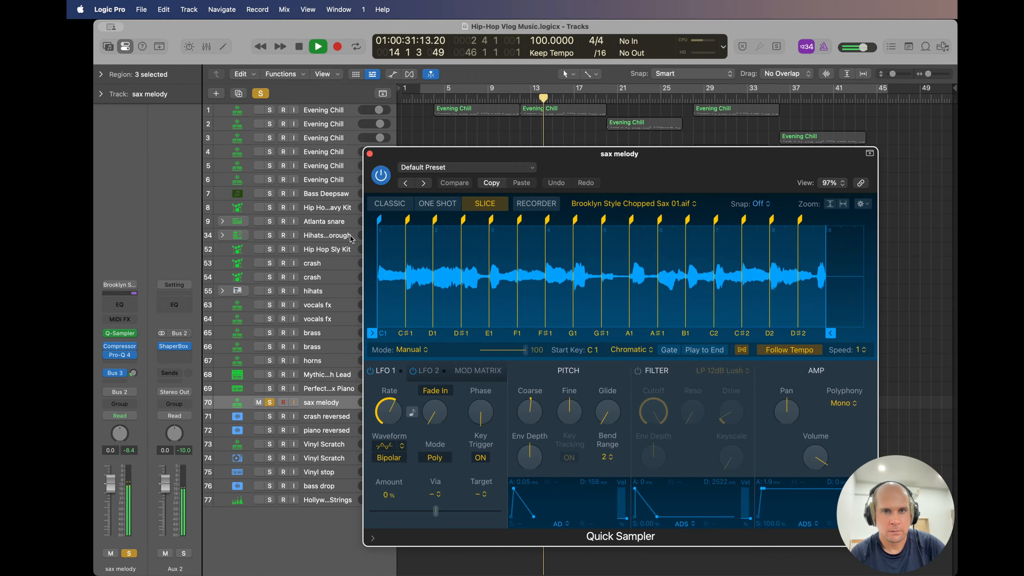
Follow the first sax melody region's notes in the Piano Roll beside Quick Sampler, close both, and unsolo the track.
left_click_drag(447, 152, 391, 4)
double_click(565, 404)
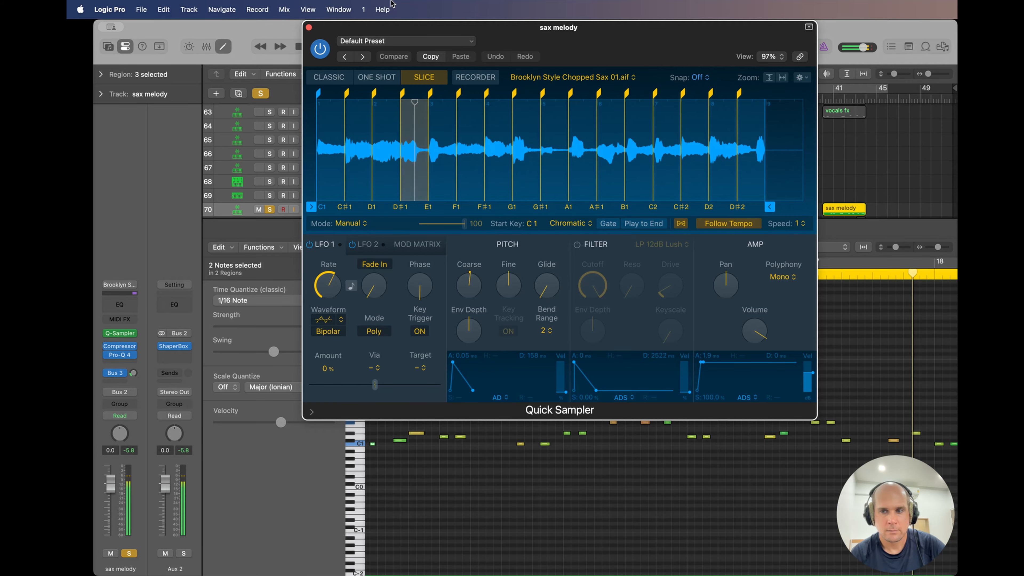
left_click(309, 27)
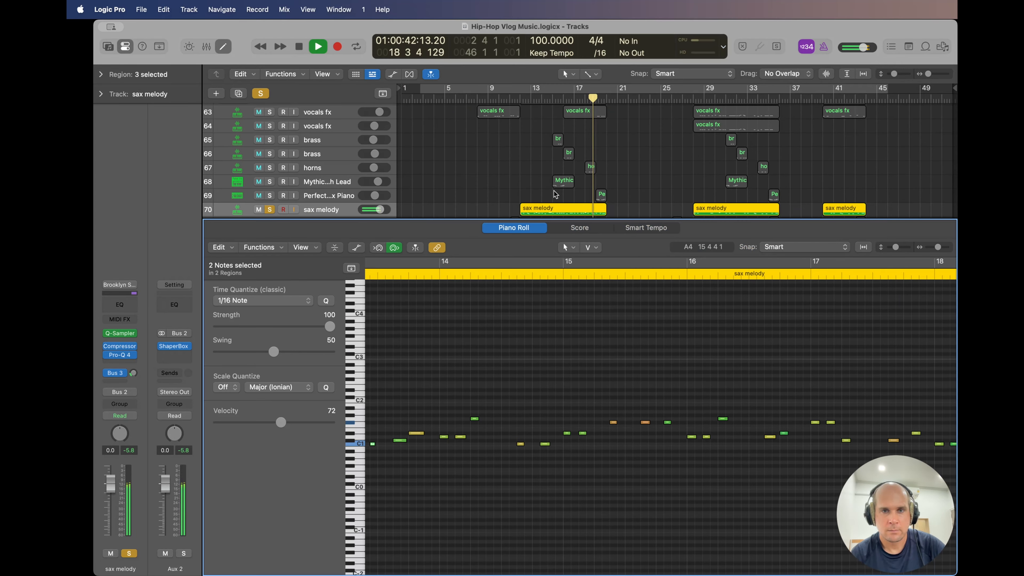
key("e")
key("s")
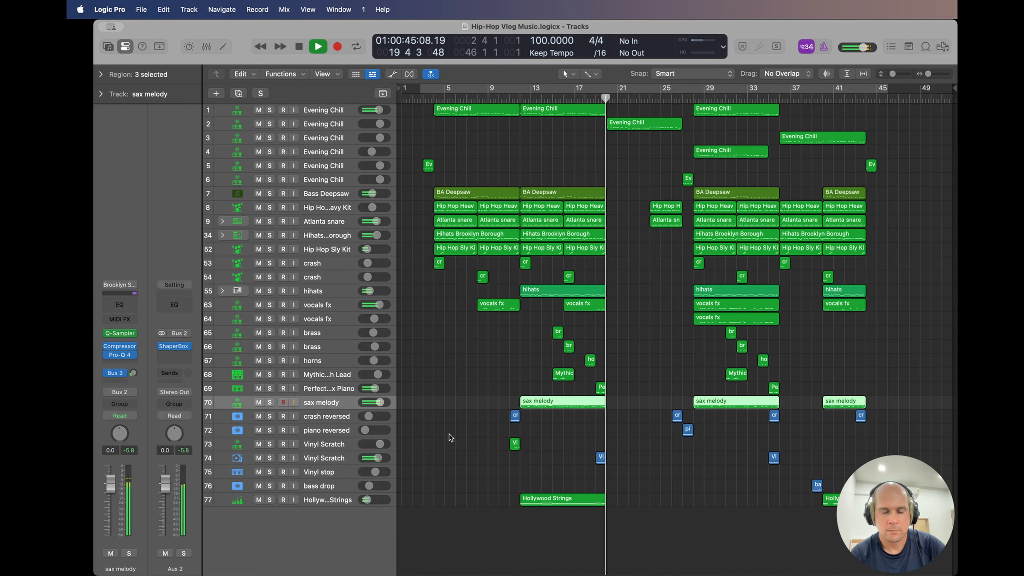
Play from bar 12 with the first Evening Chill track soloed and its Quick Sampler open.
left_click(526, 162)
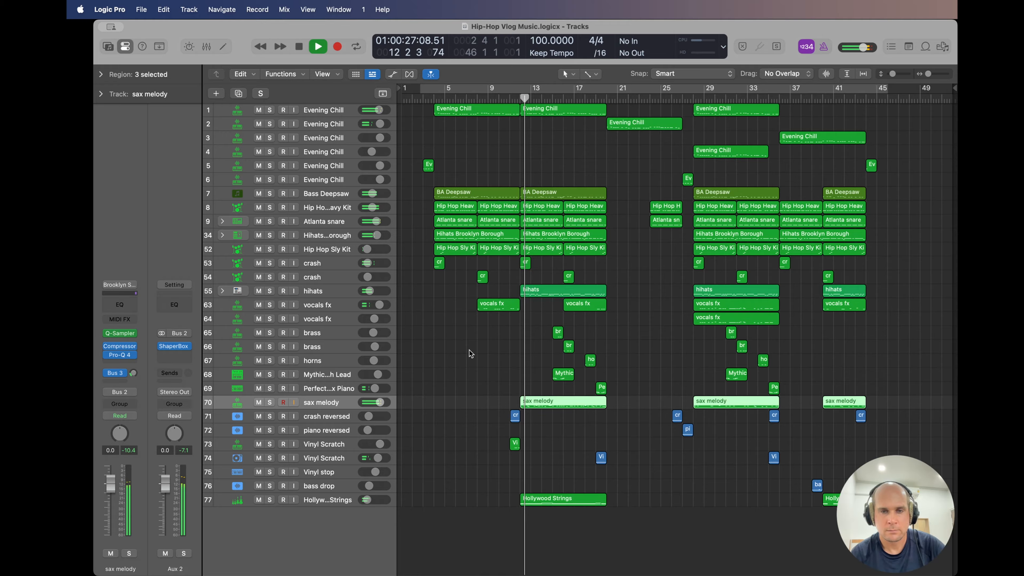
left_click(335, 110)
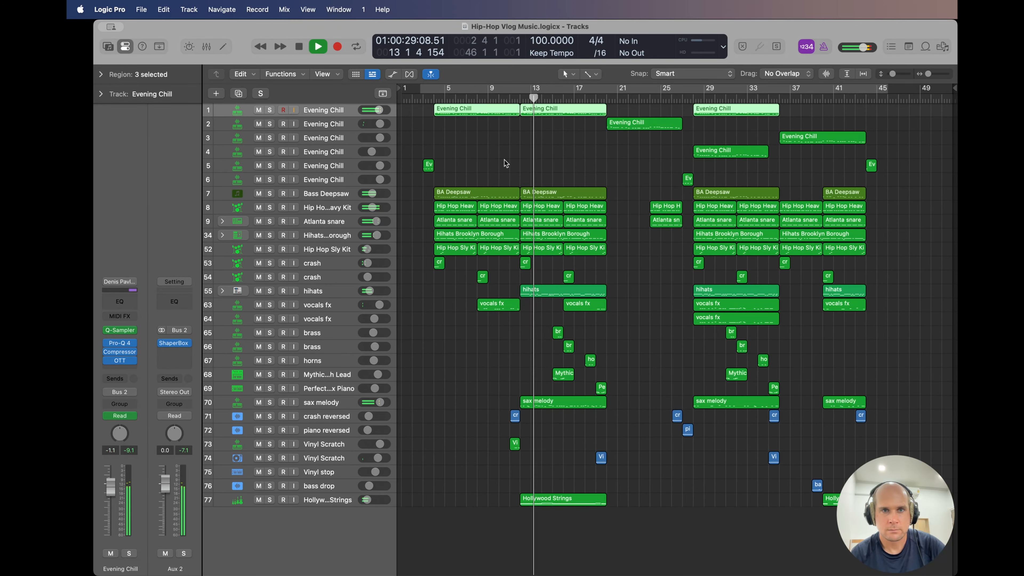
left_click(506, 164)
key("s")
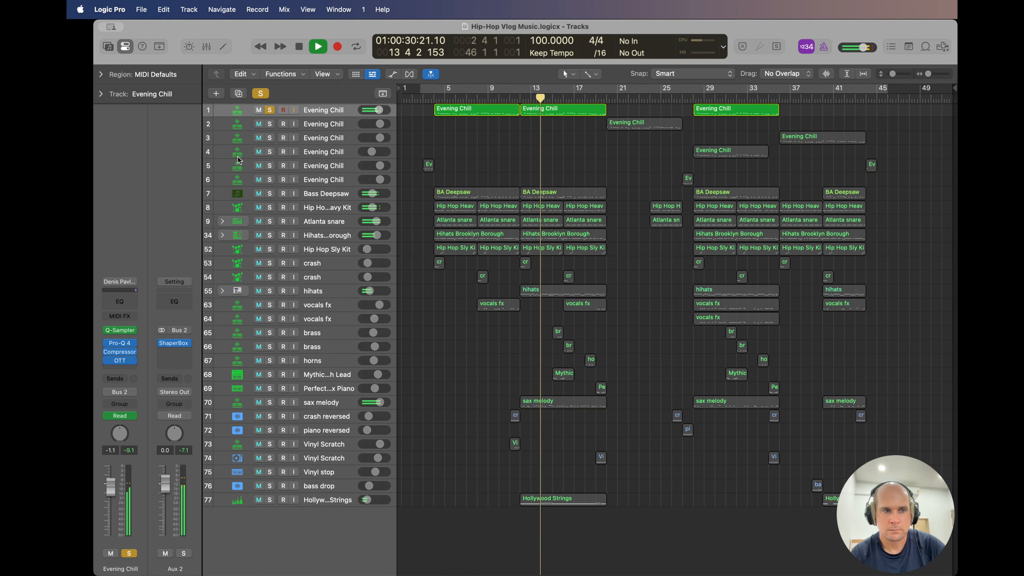
left_click(128, 330)
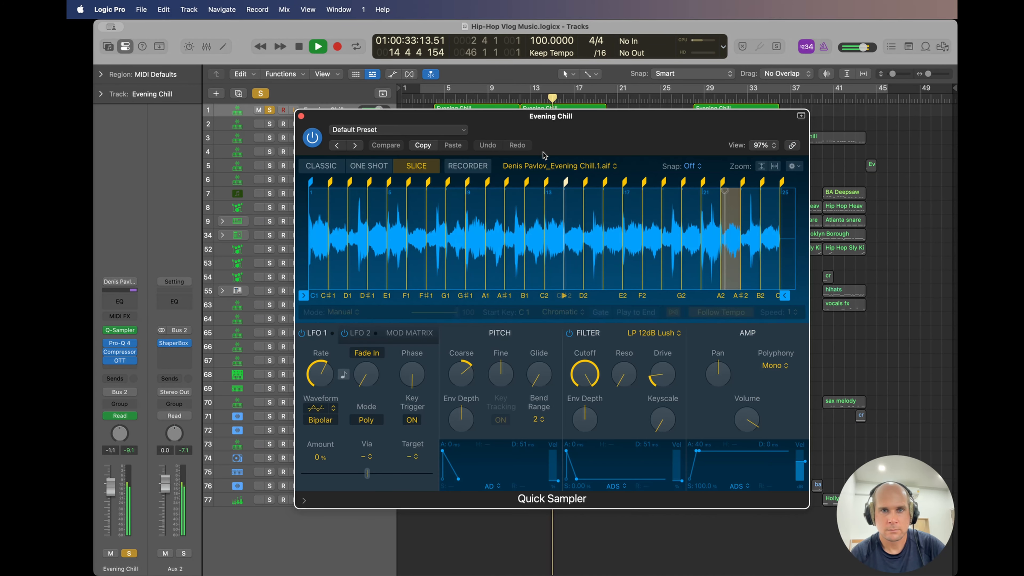
Follow the second Evening Chill region's notes in the Piano Roll beside Quick Sampler, and close both editors.
left_click_drag(513, 122, 312, 4)
double_click(565, 117)
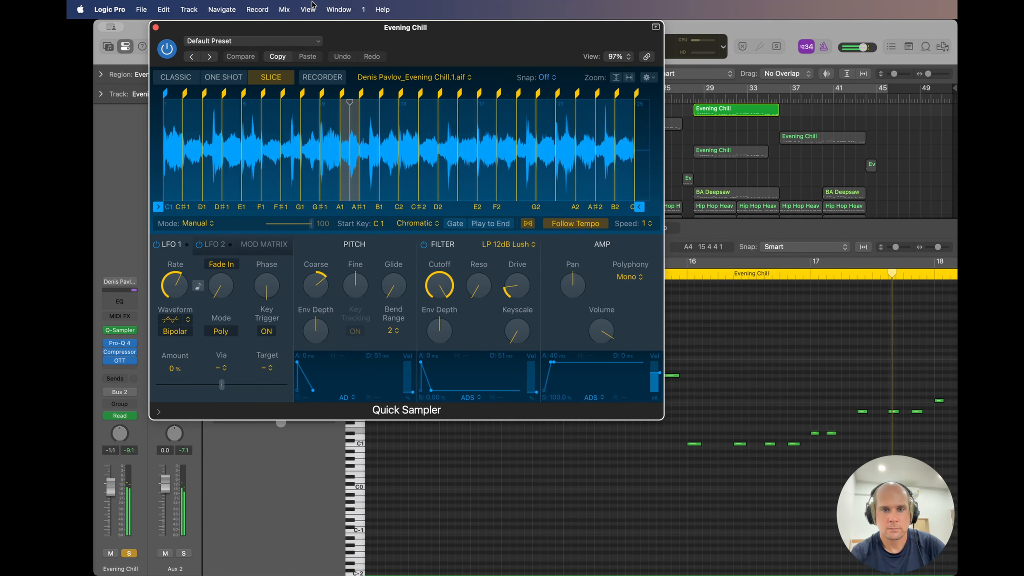
left_click(156, 28)
key("e")
left_click(536, 156)
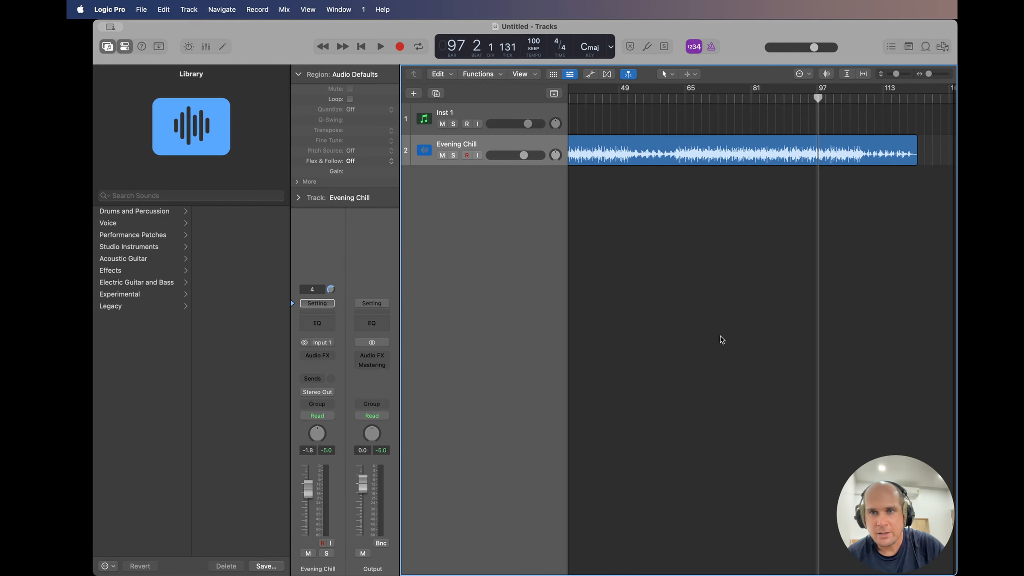
Examine the Evening Chill audio waveform around bar 97 in the Untitled project.
key("super+Right")
key("super+Right")
key("super+Right")
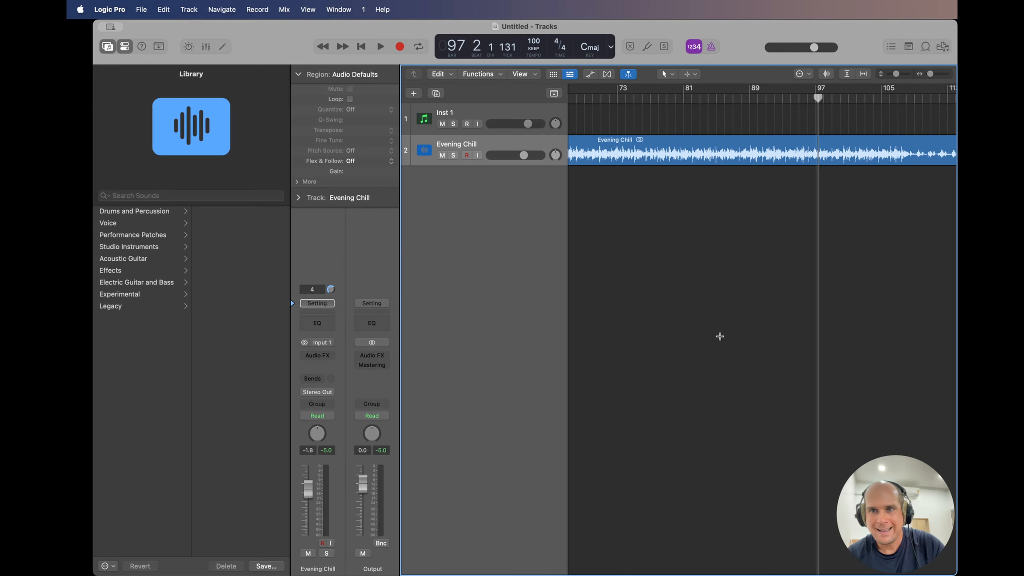
key("super+Left")
key("super+Left")
key("super+Right")
key("super+Right")
key("super+Right")
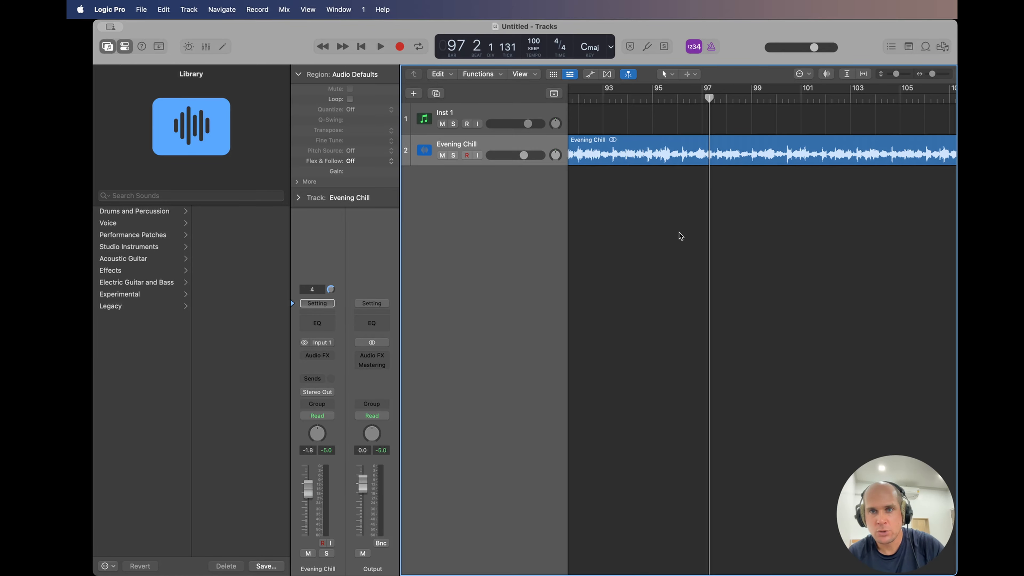
Play the Evening Chill audio around bar 96 to find the phrase's start, and place the playhead at 96 4.
key("super+Left")
double_click(681, 100)
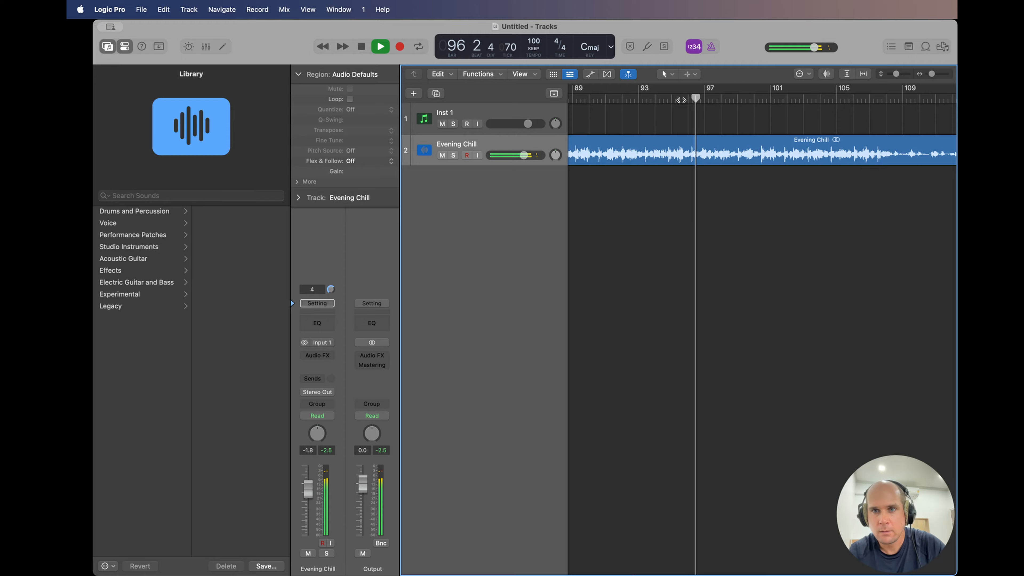
key("space")
key("super+Right")
key("super+Right")
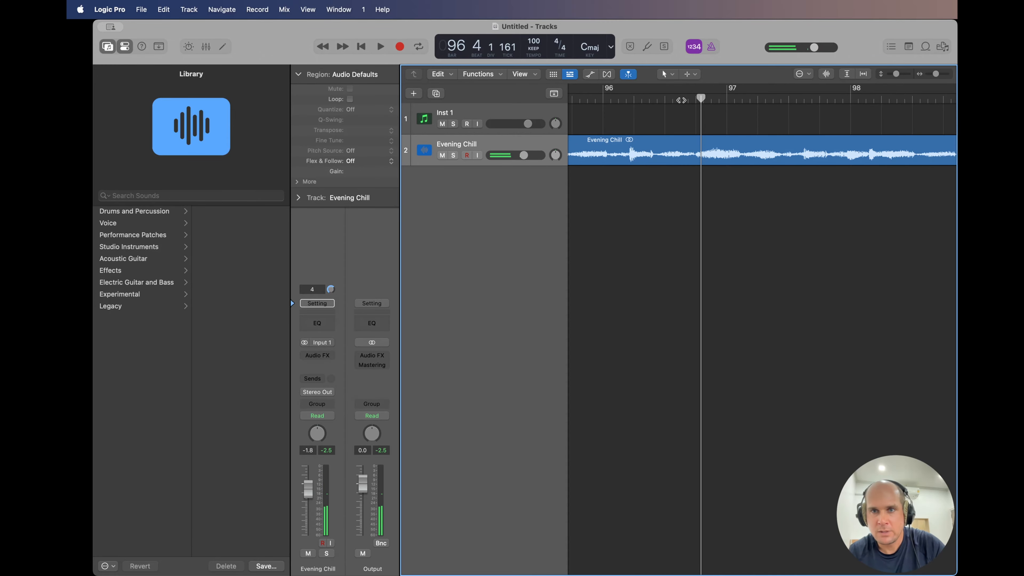
double_click(672, 101)
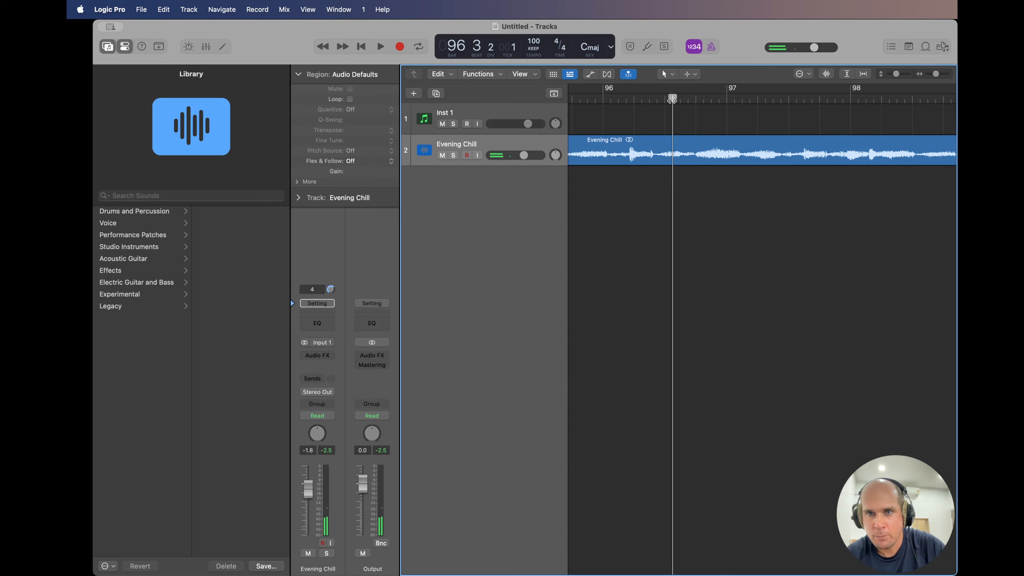
left_click(696, 100)
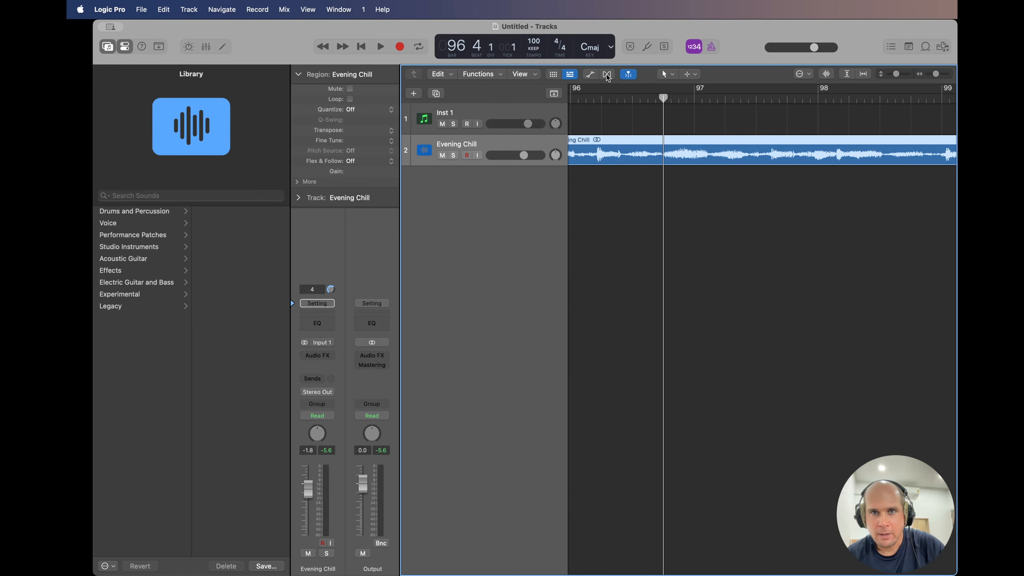
Turn on Flex for Evening Chill with Flex Time - Automatic (Polyphonic) and add a flex marker at 96 4.
left_click(607, 75)
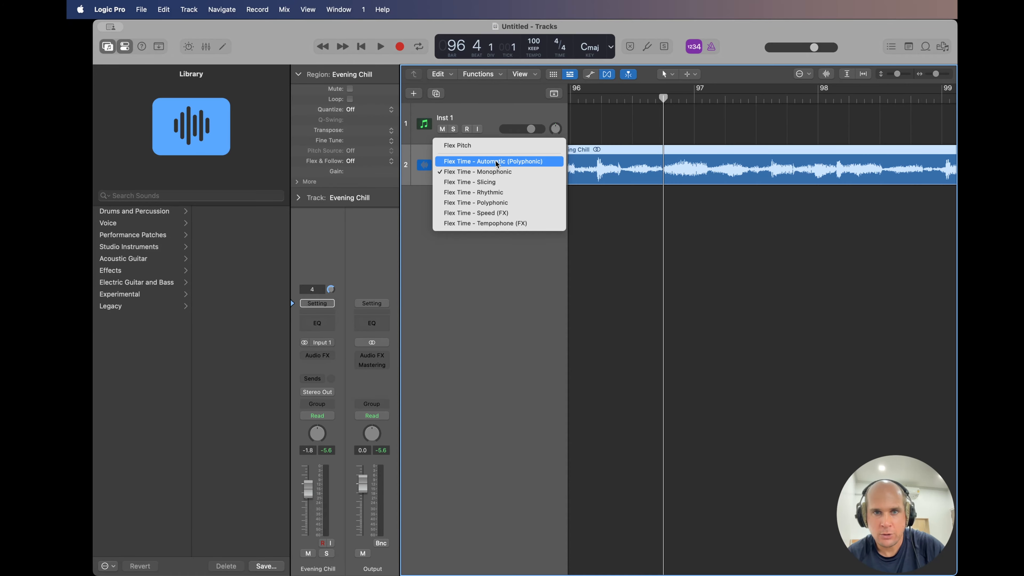
left_click(499, 163)
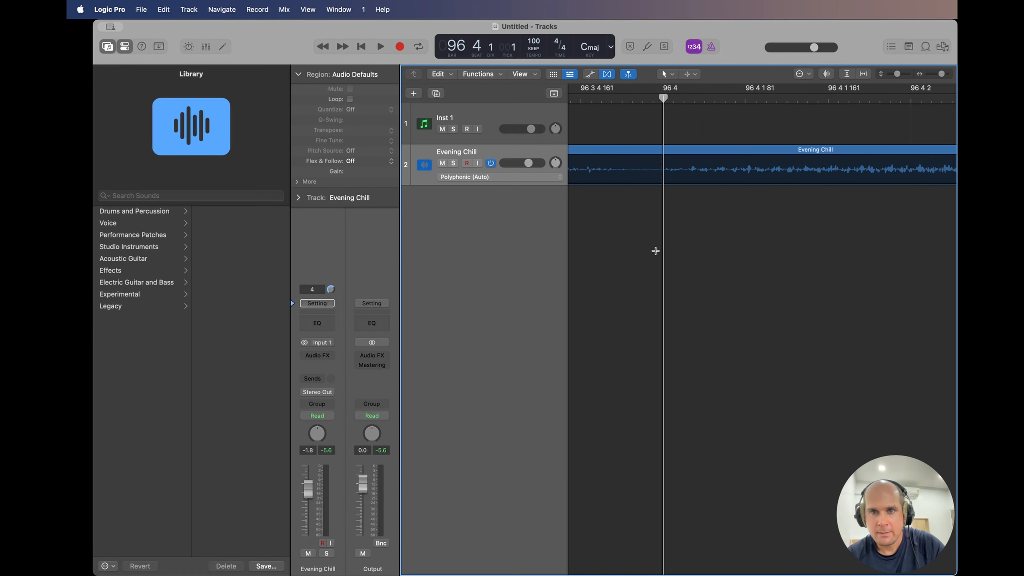
left_click(662, 159)
key("super+Left")
key("super+Left")
key("super+Left")
key("super+Left")
key("super+Left")
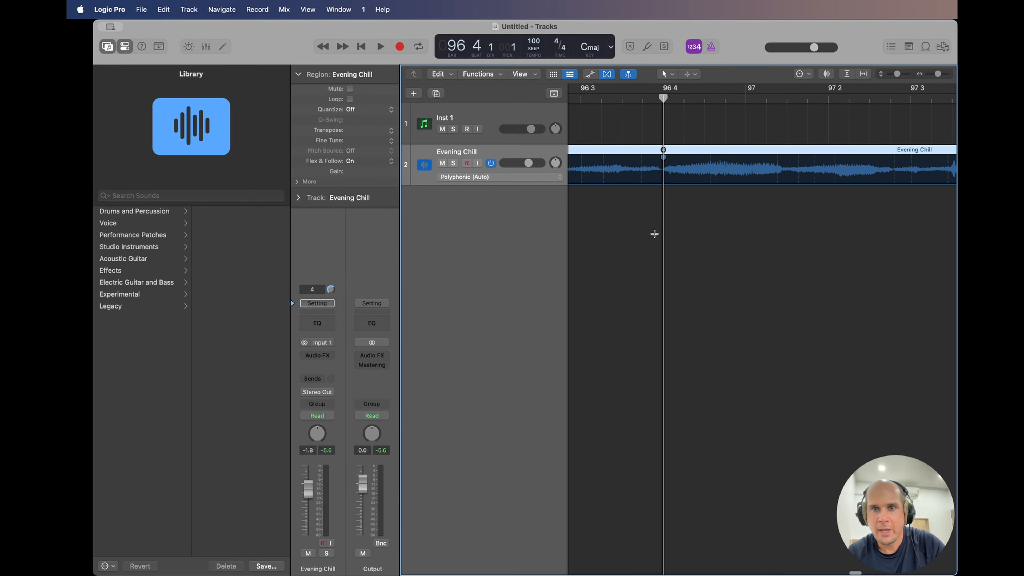
Play the audio from the flex marker through bar 107 and set the Evening Chill track volume to -0.1 dB.
key("space")
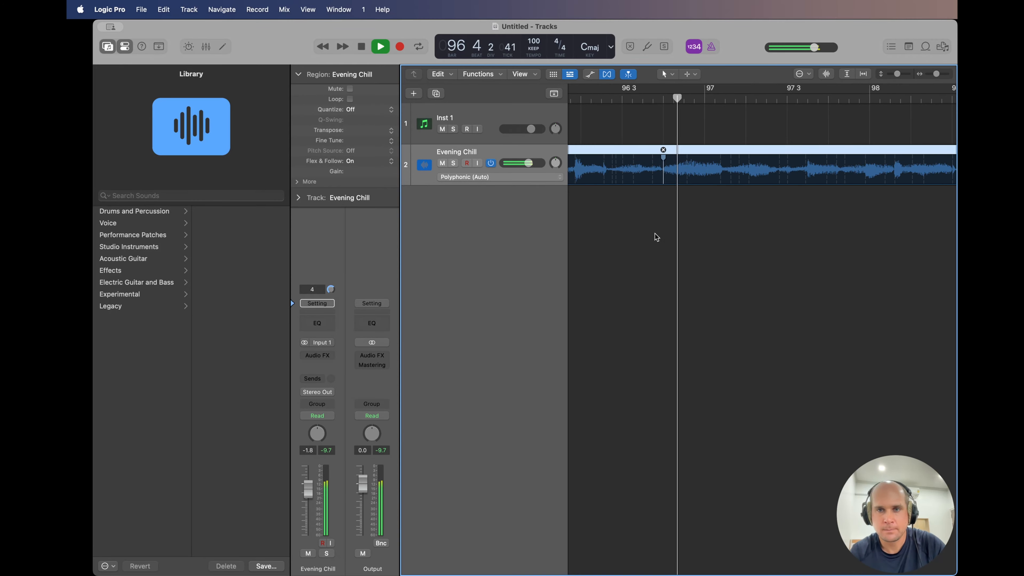
key("super+Left")
key("super+Left")
key("super+Left")
key("super+Left")
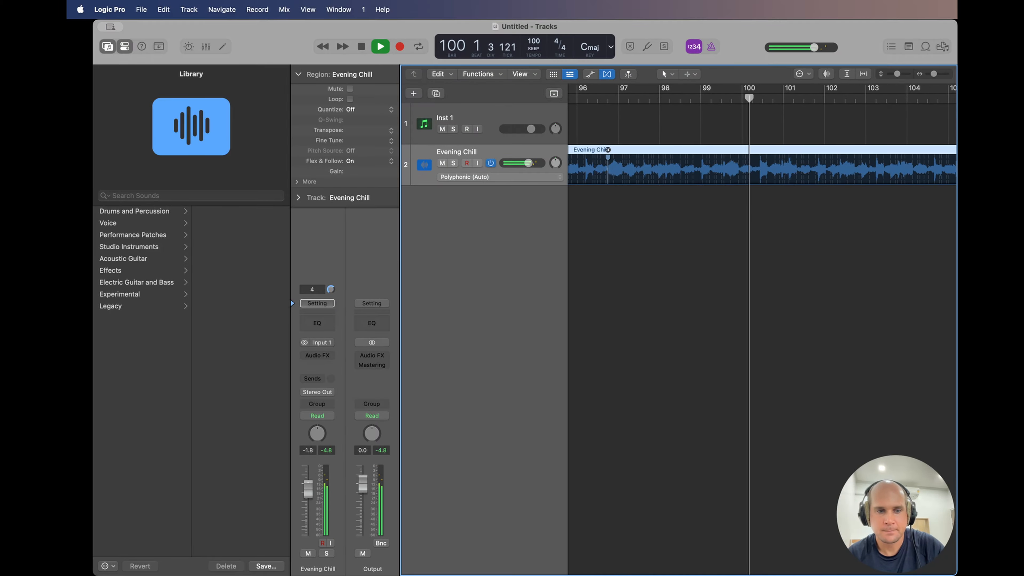
left_click_drag(312, 479, 313, 473)
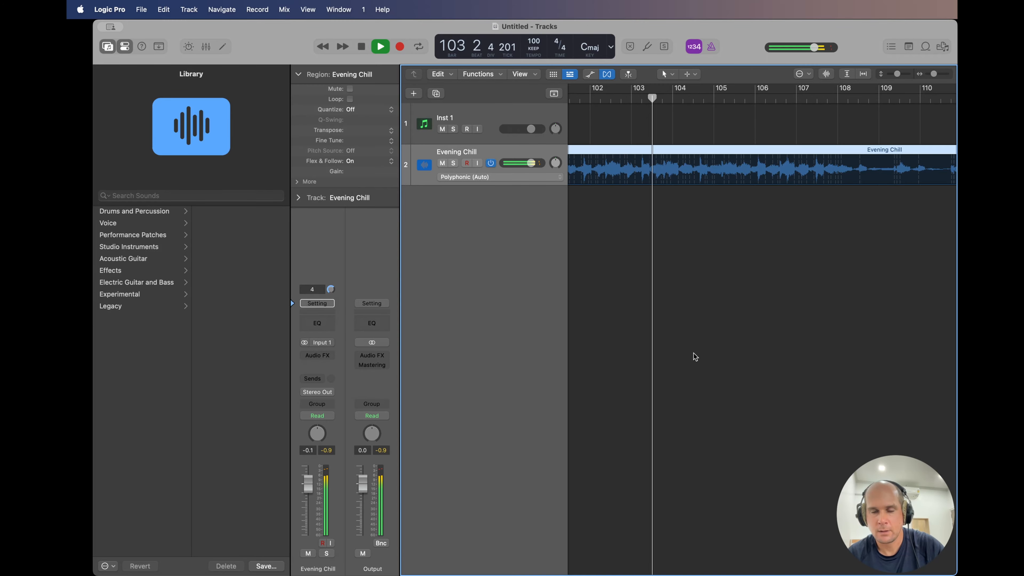
key("super+Right")
key("super+Right")
scroll(693, 354, "up", 3)
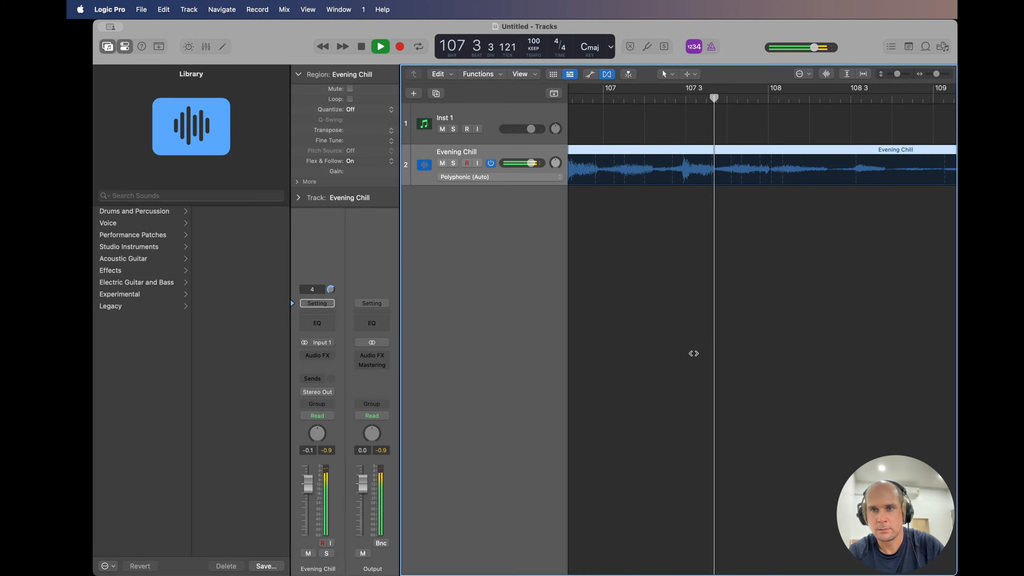
key("space")
Add a flex marker on the transient just after 107 4 4 in the Evening Chill region.
left_click(742, 388)
key("super+Right")
key("super+Right")
key("super+Right")
key("super+Right")
key("super+Right")
key("super+Right")
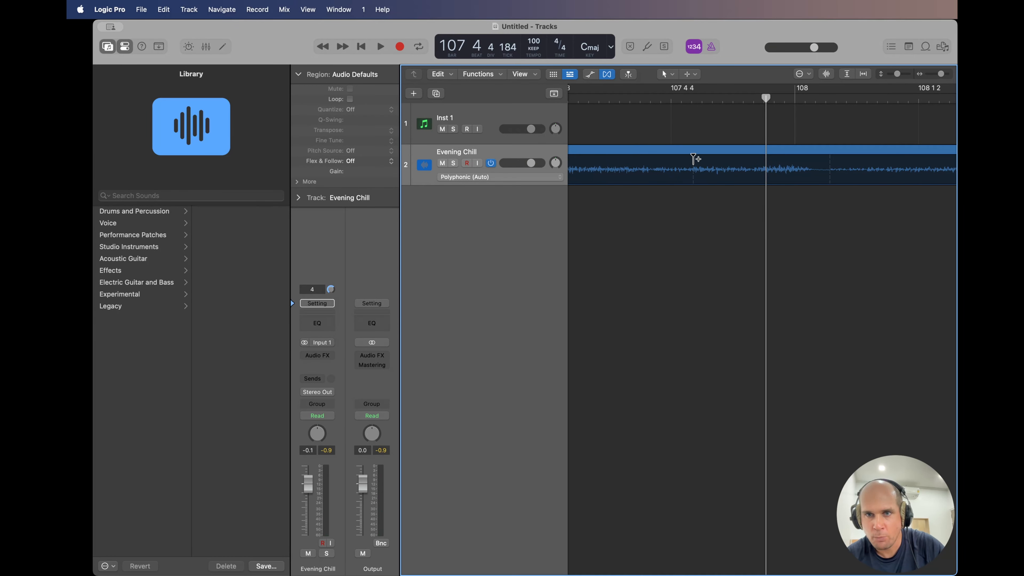
left_click(693, 159)
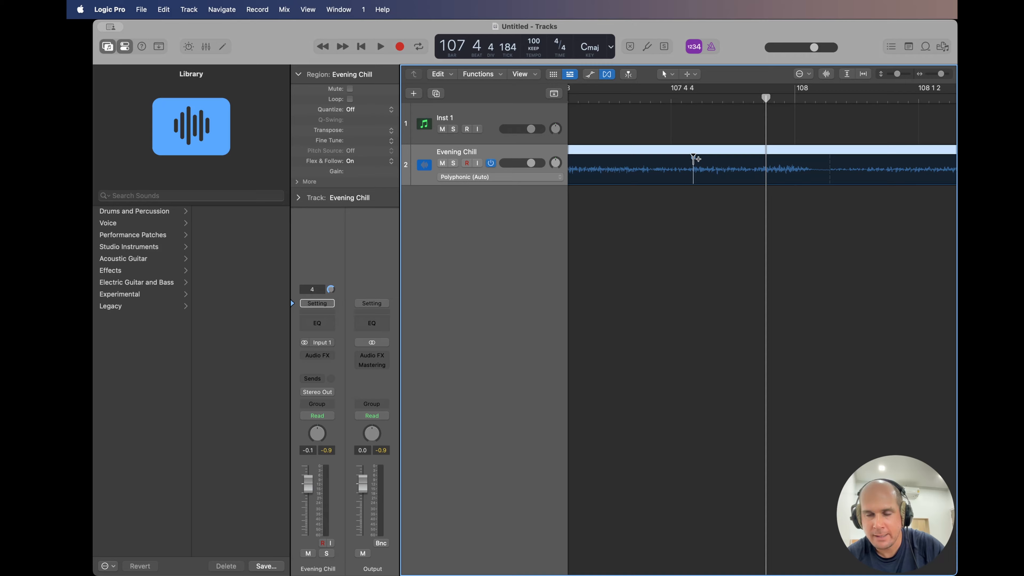
left_click(688, 256)
Slice the Evening Chill region at its flex markers.
left_click(717, 152)
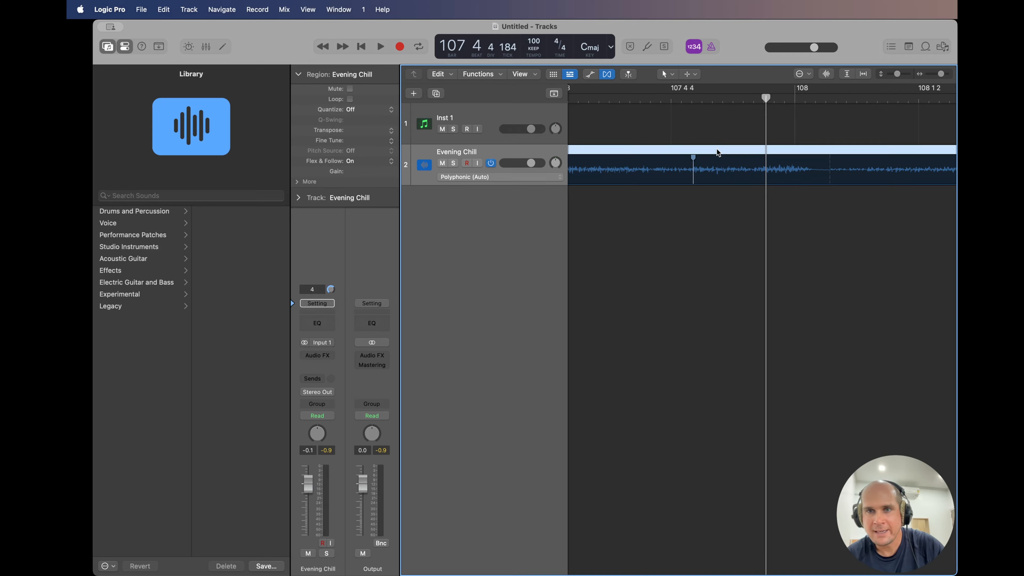
right_click(716, 150)
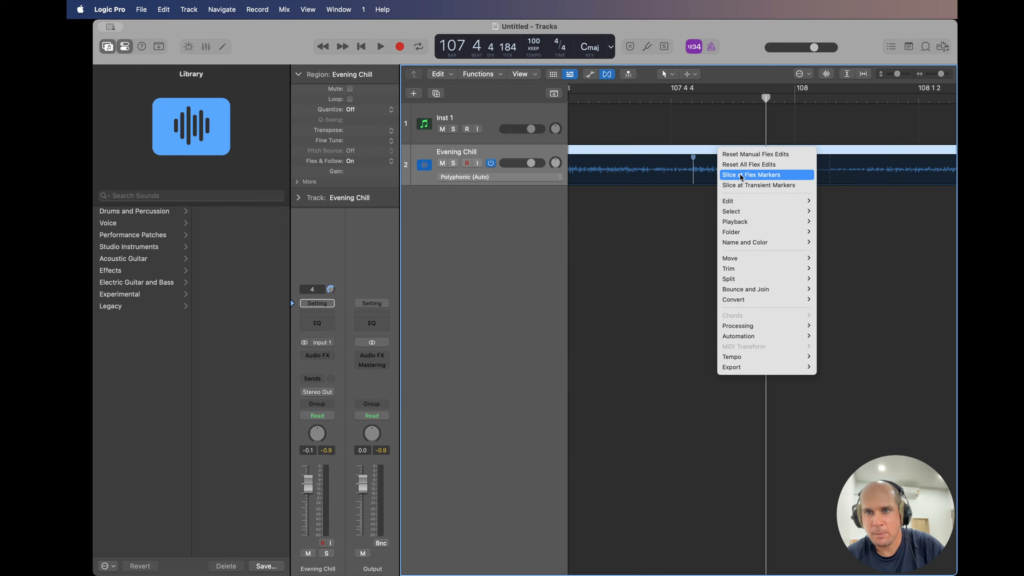
left_click(740, 176)
Delete the sliced parts before and after the middle section, keeping only the Evening Chill.1 region.
key("super+Left")
key("super+Left")
key("super+Left")
key("super+Left")
key("super+Left")
key("super+Left")
key("super+Left")
key("super+Left")
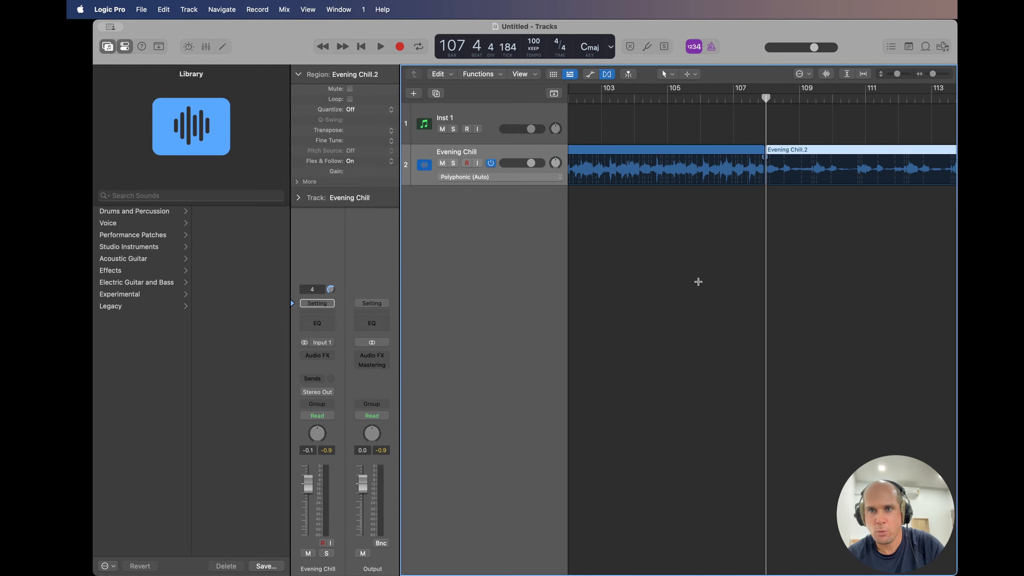
key("Delete")
scroll(677, 281, "left", 10)
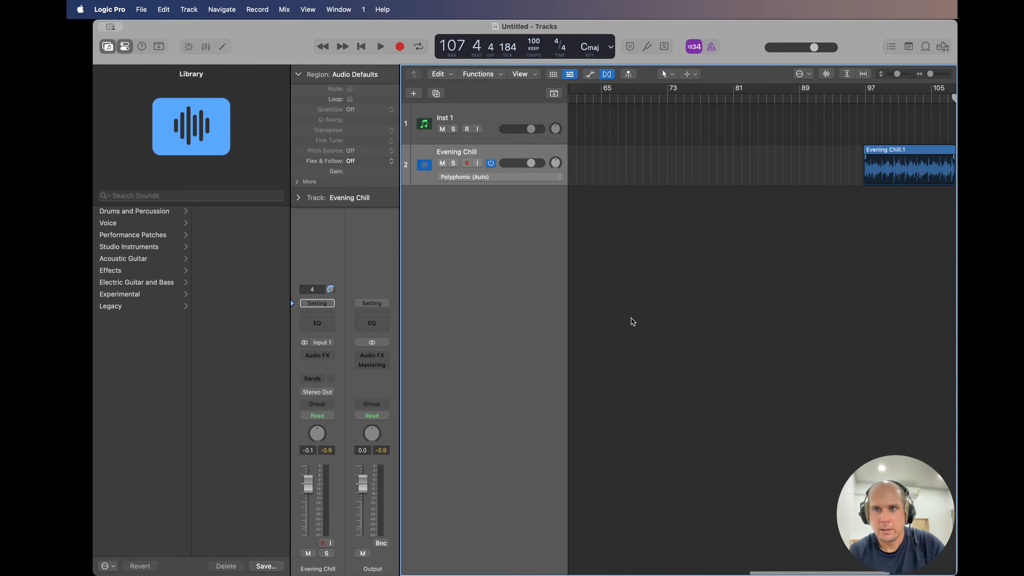
scroll(631, 319, "right", 5)
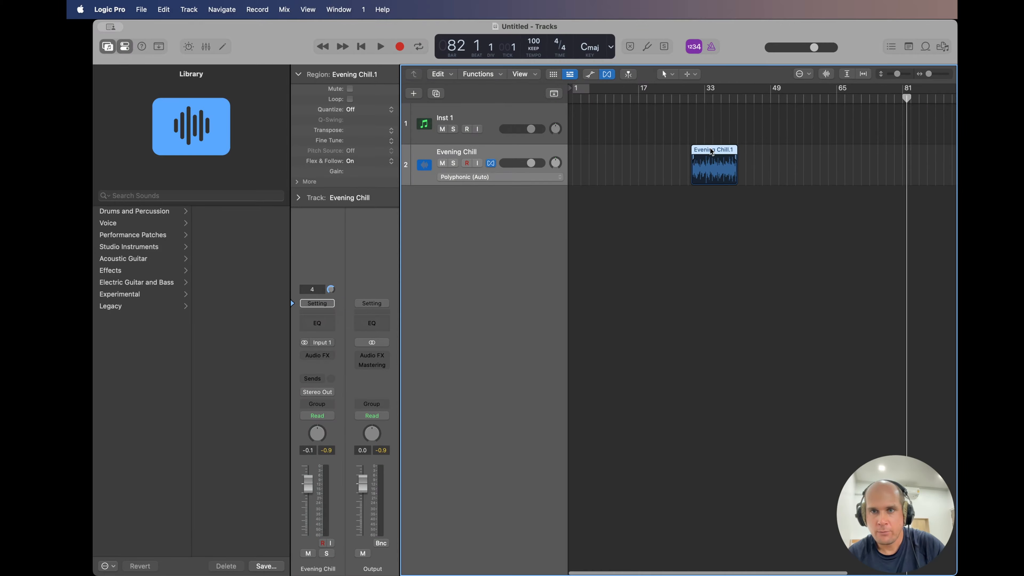
Move the Evening Chill.1 region to about bar 5 and play it against the metronome.
left_click_drag(708, 148, 667, 148)
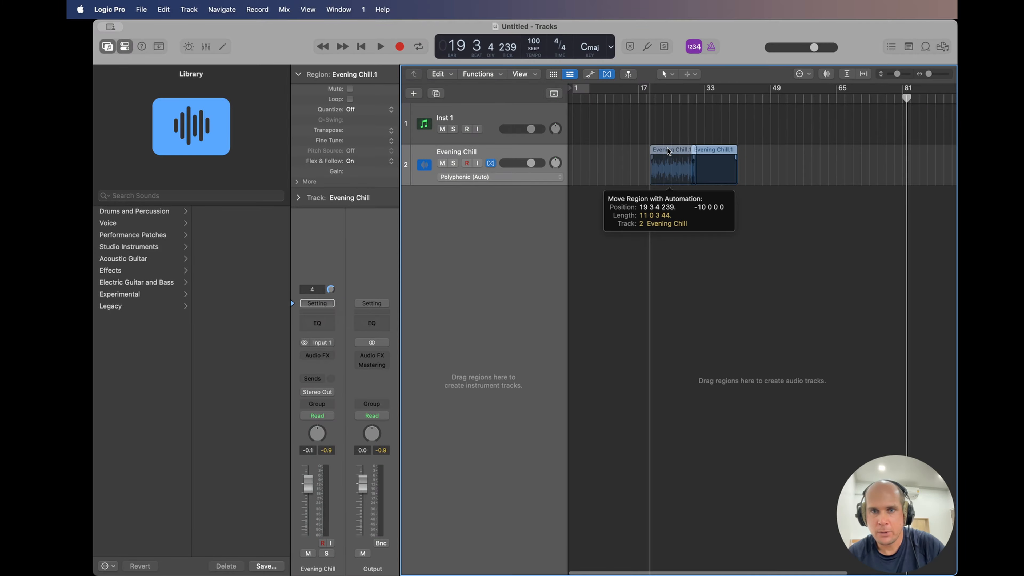
left_click_drag(667, 148, 667, 148)
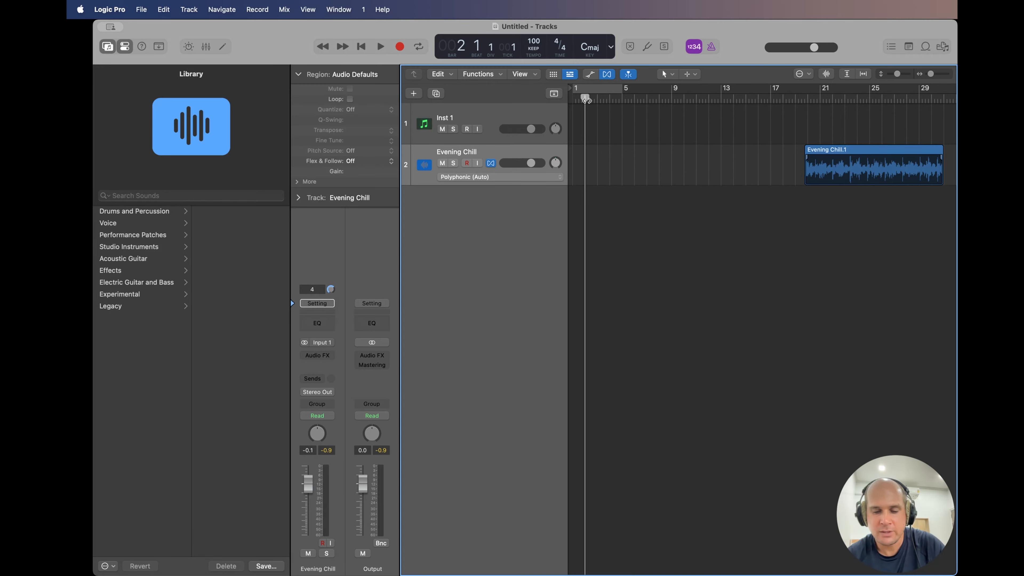
left_click_drag(838, 150, 656, 150)
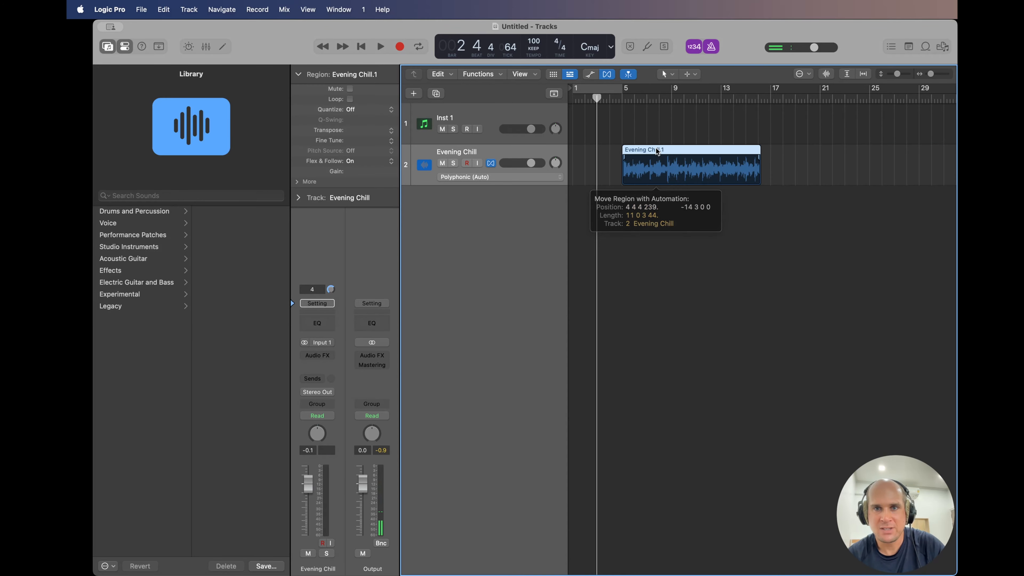
left_click(620, 98)
key("space")
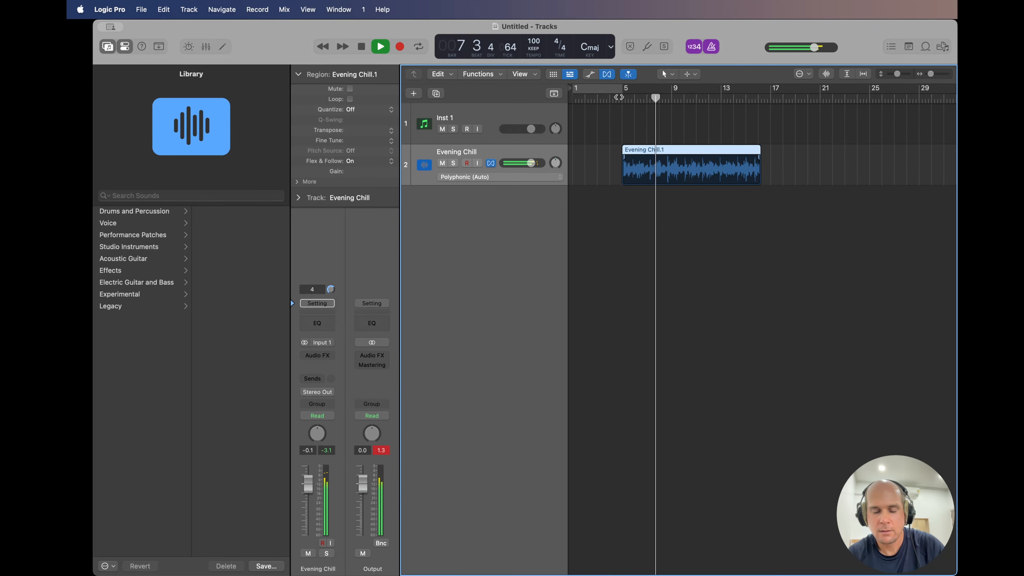
key("space")
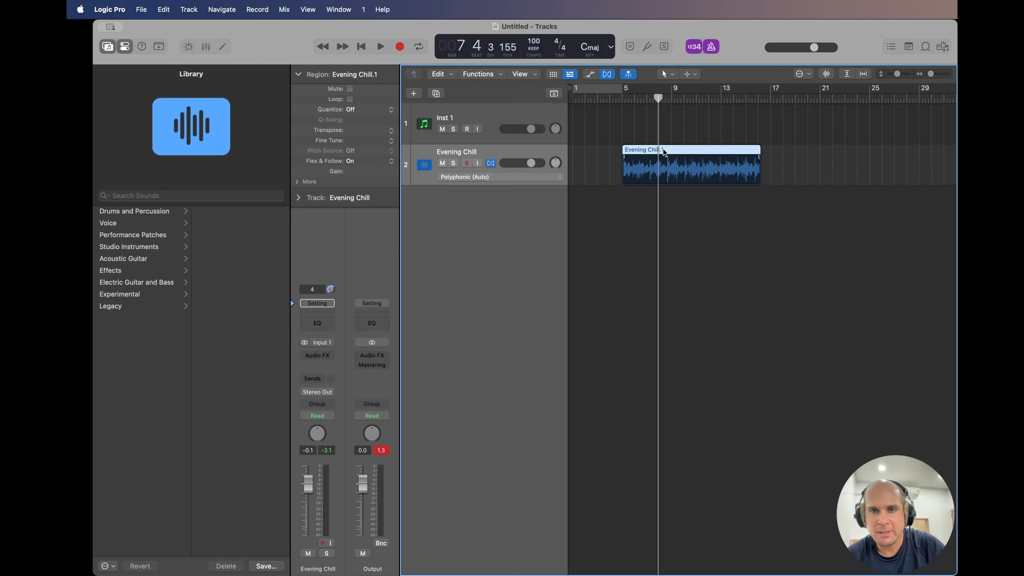
Move the Evening Chill.1 region to bar 3 and set the cycle range from bar 3 to bar 11.
key("super+Right")
key("super+Right")
scroll(609, 307, "left", 5)
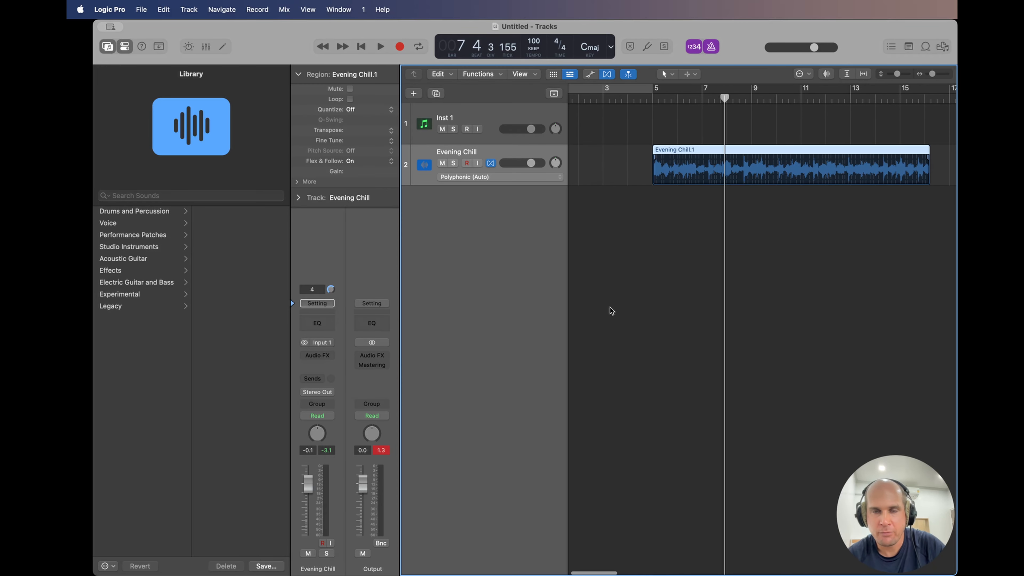
left_click_drag(685, 150, 637, 152)
left_click_drag(616, 89, 813, 90)
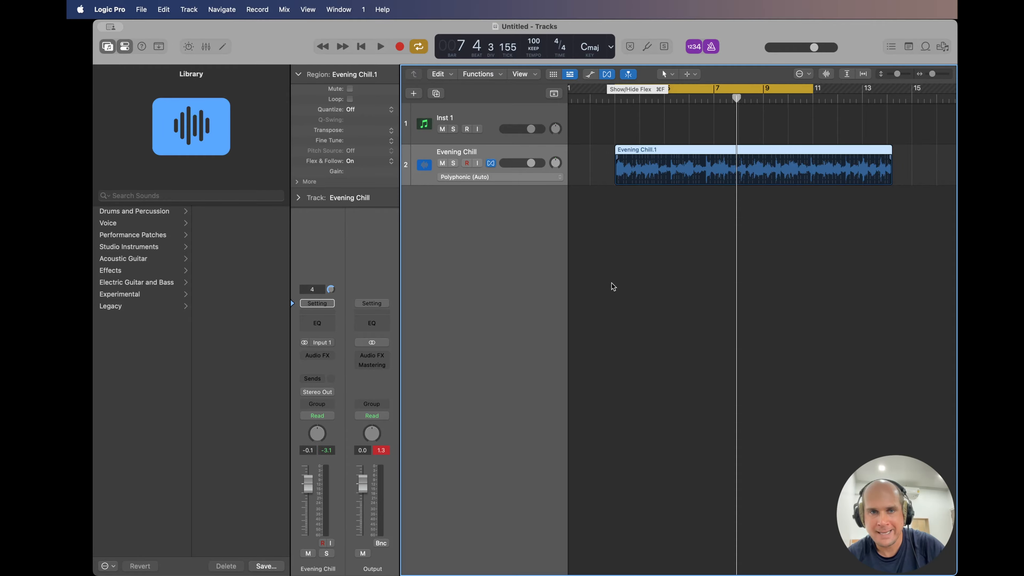
Time-compress the Evening Chill.1 region to end at bar 11 and play the cycled section.
scroll(818, 297, "right", 2)
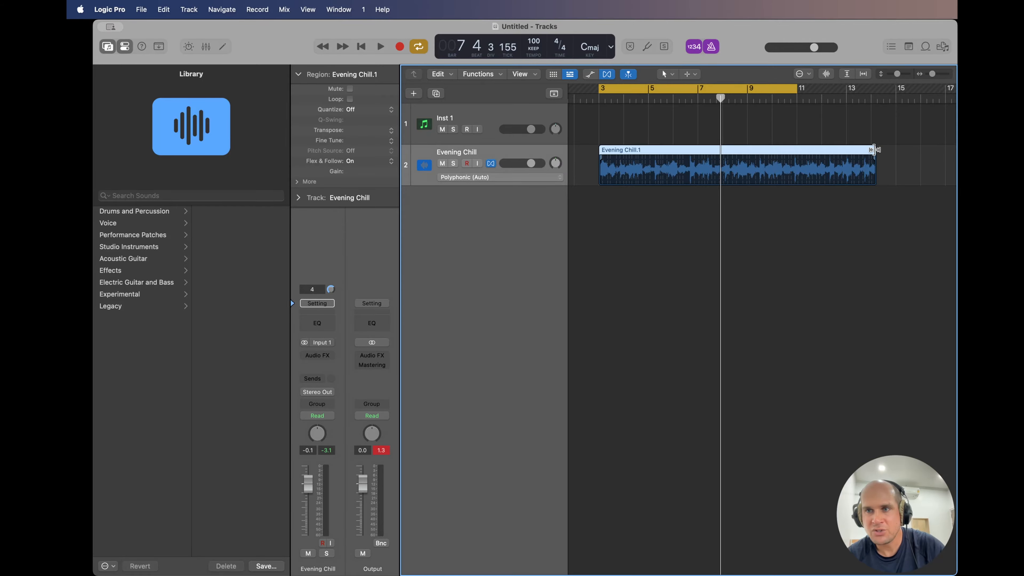
left_click_drag(874, 149, 796, 150)
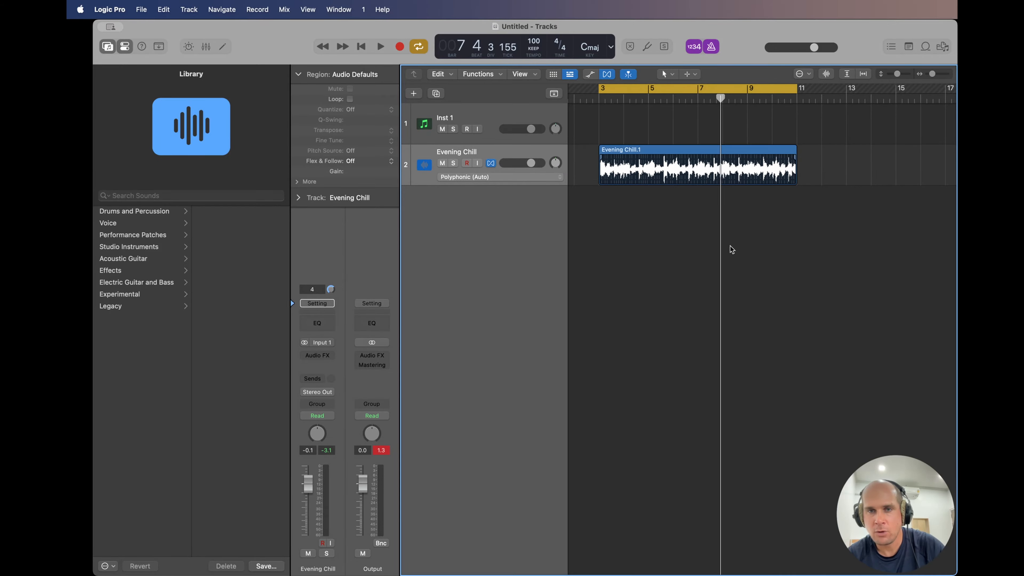
key("space")
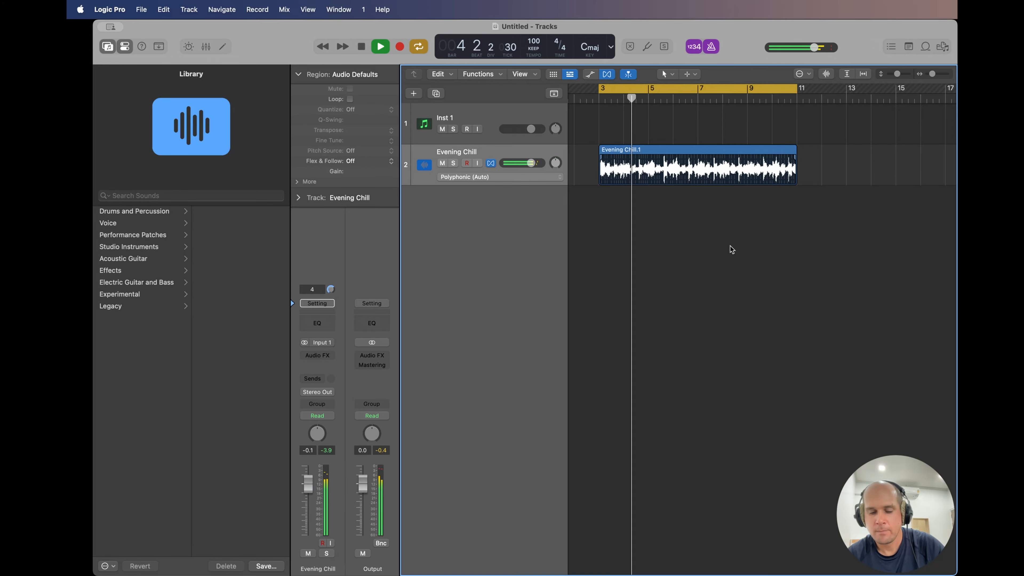
key("space")
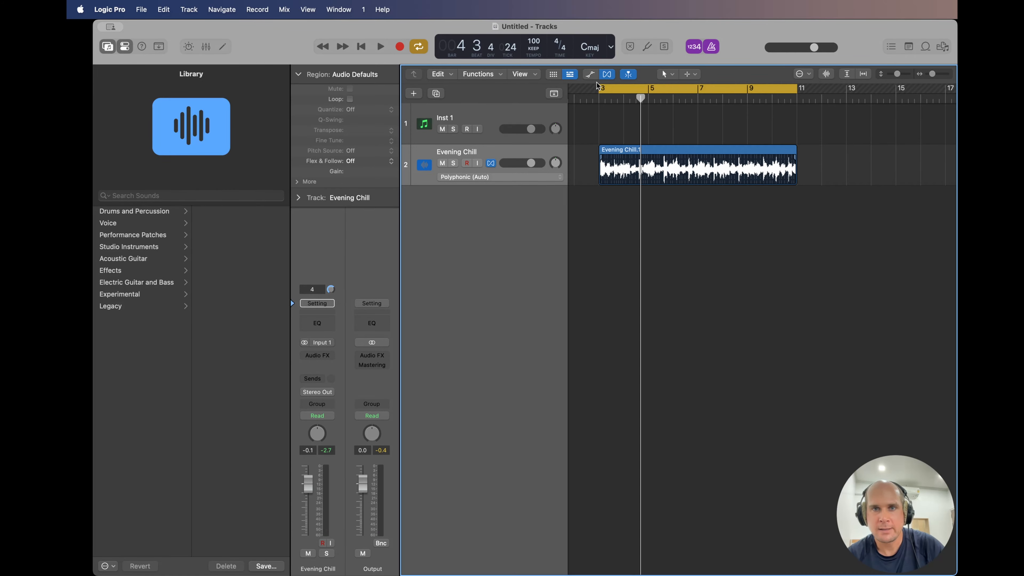
Hide Flex and load the Evening Chill.1 region into Quick Sampler on a new instrument track.
left_click(605, 75)
left_click(655, 137)
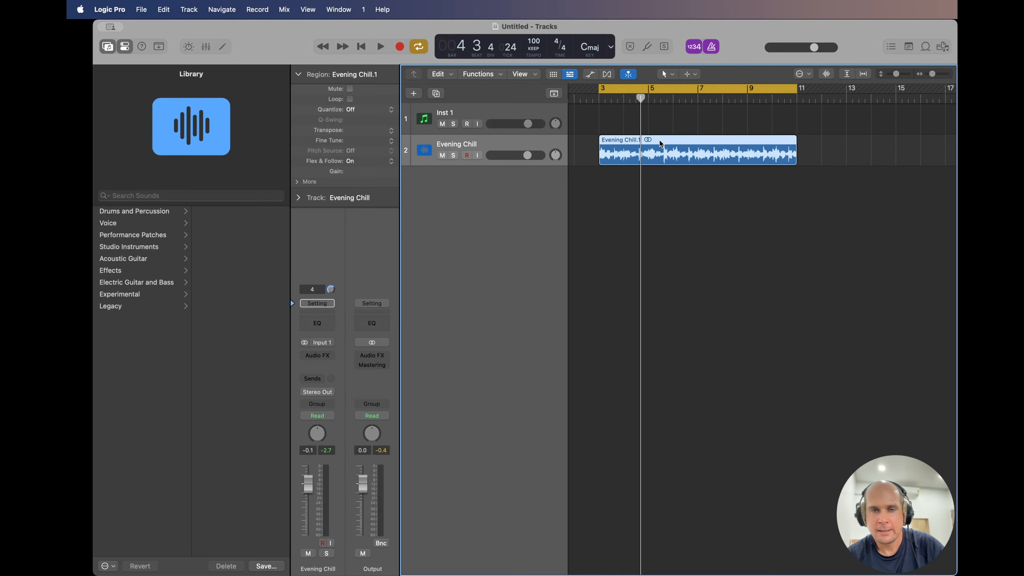
left_click_drag(659, 143, 499, 195)
left_click(488, 194)
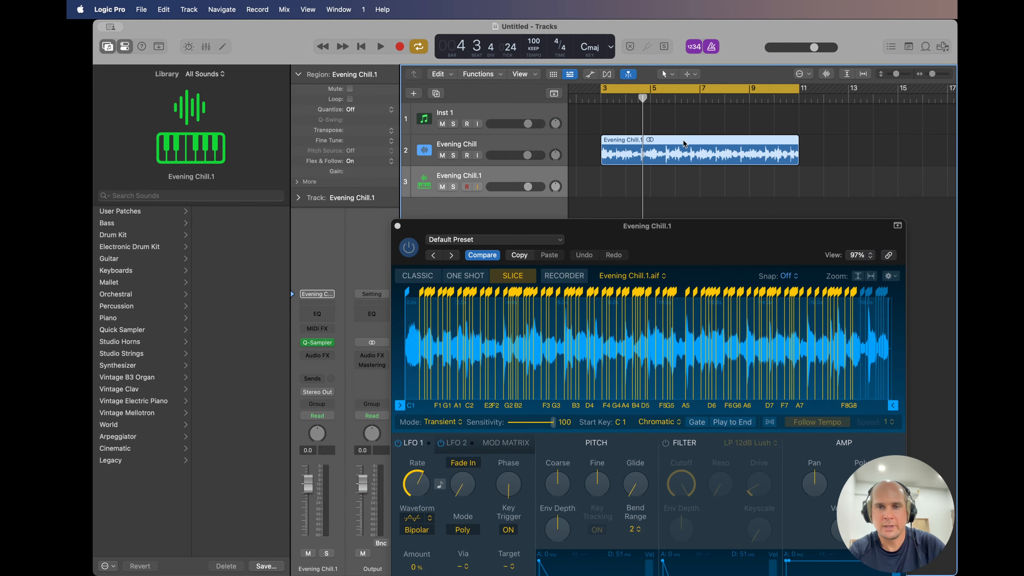
Set Quick Sampler's slice mode to Beat Divisions with a division of 1.
left_click_drag(584, 226, 541, 73)
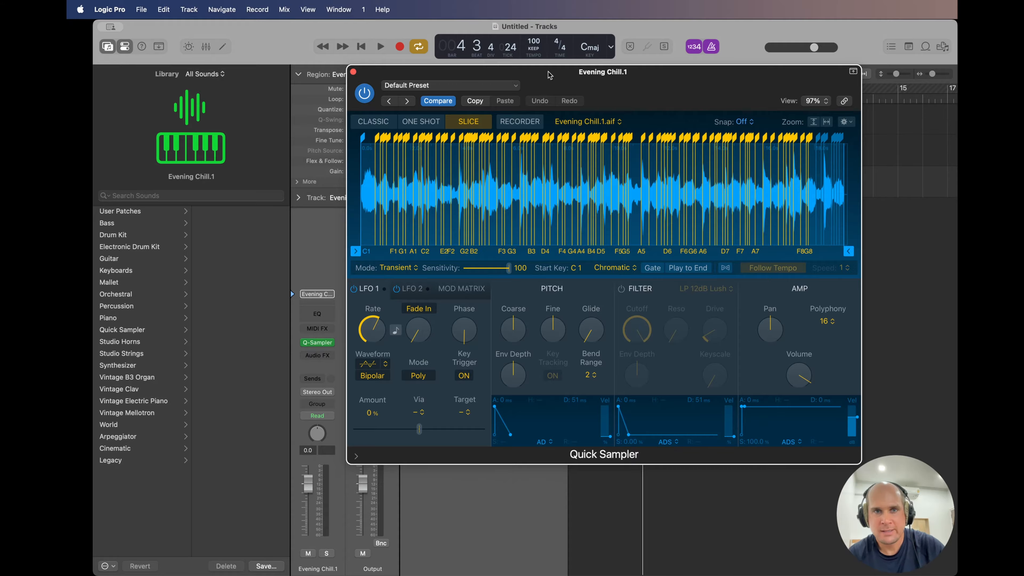
left_click(396, 268)
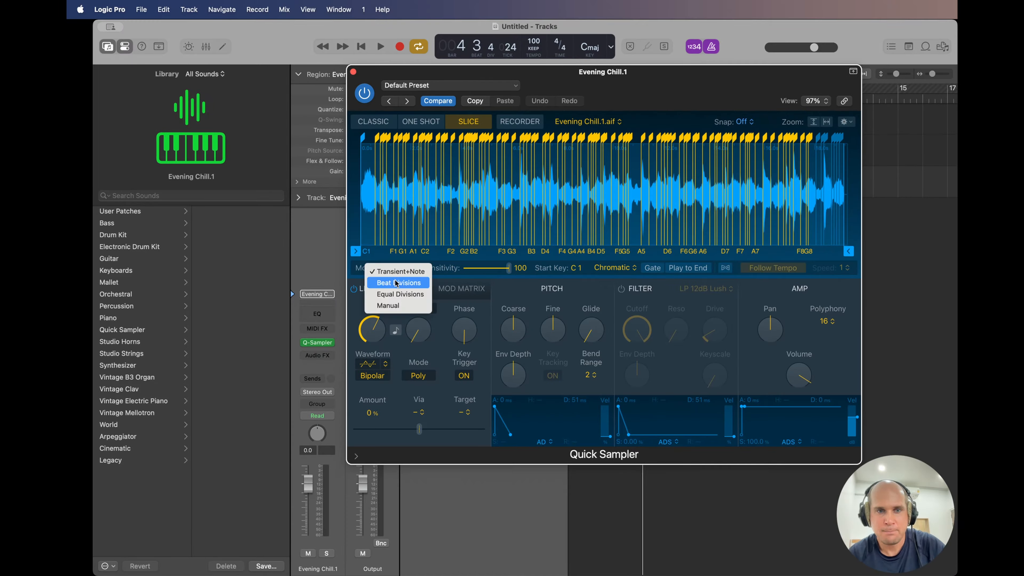
left_click(395, 283)
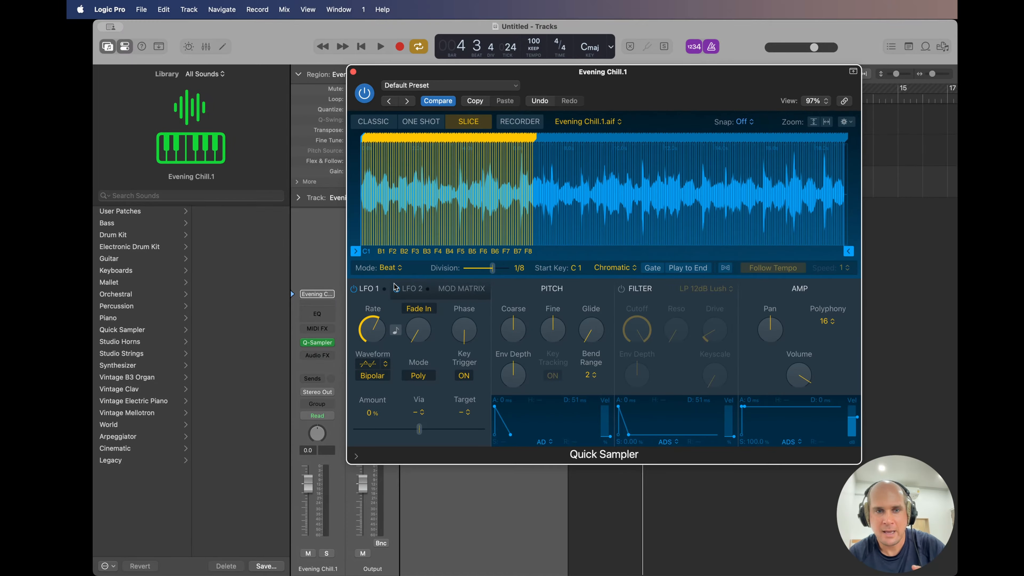
left_click_drag(491, 270, 473, 270)
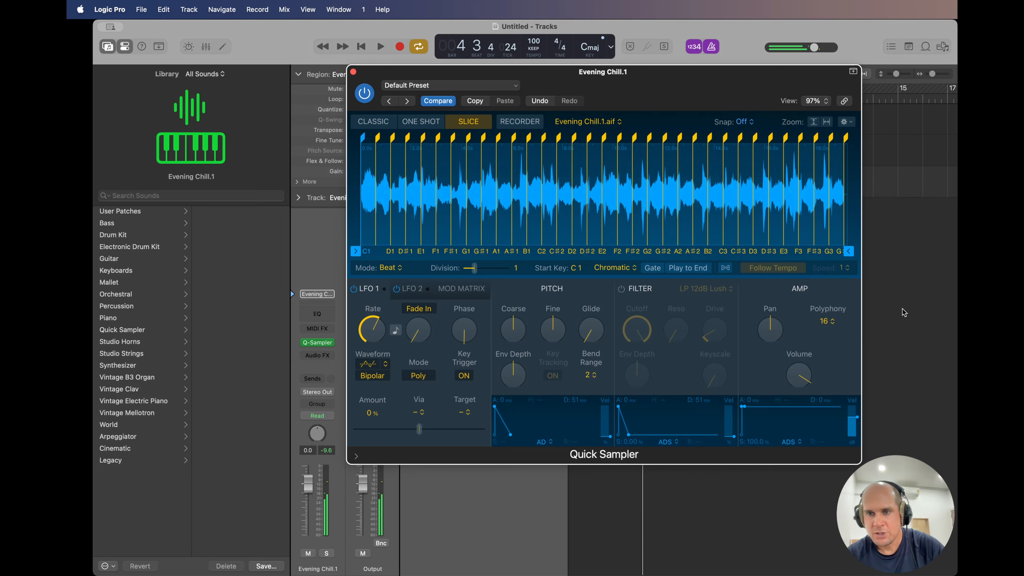
Set Quick Sampler's amp polyphony to Mono and close its window.
left_click(824, 321)
left_click(829, 223)
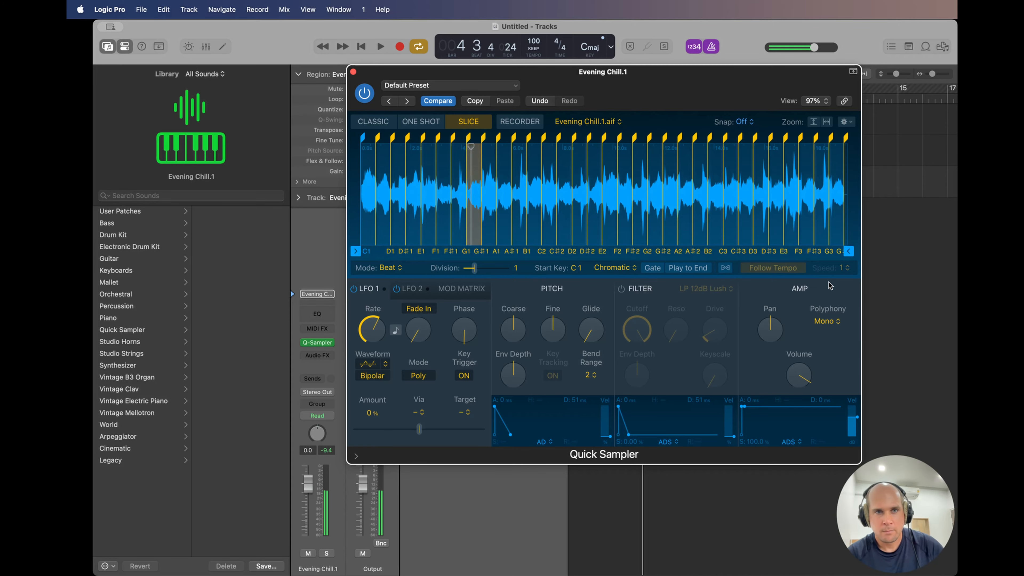
left_click(353, 71)
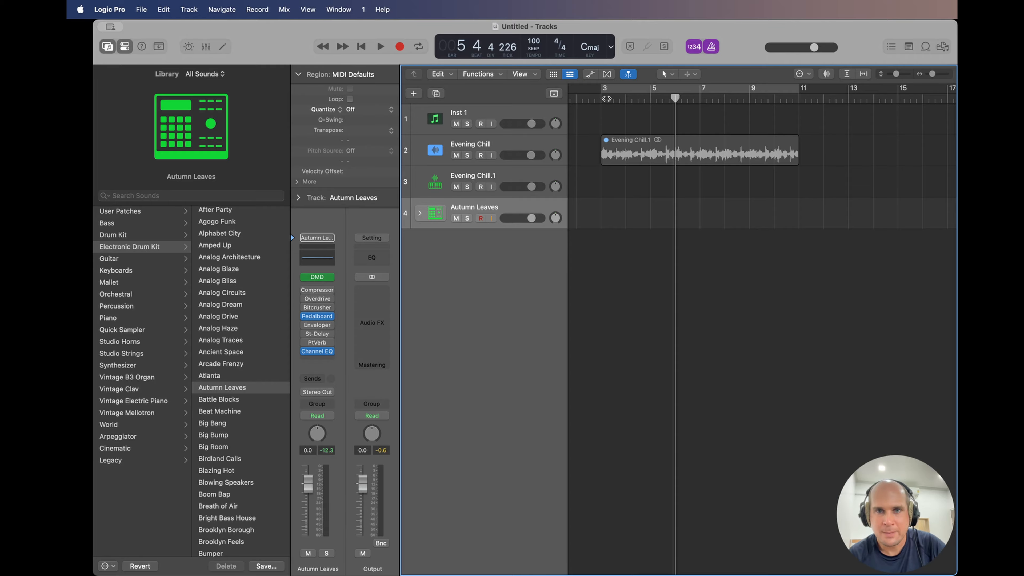
Record a drum pattern filling bars 3 to 11 on the Autumn Leaves track and turn on the track's Compressor.
key("r")
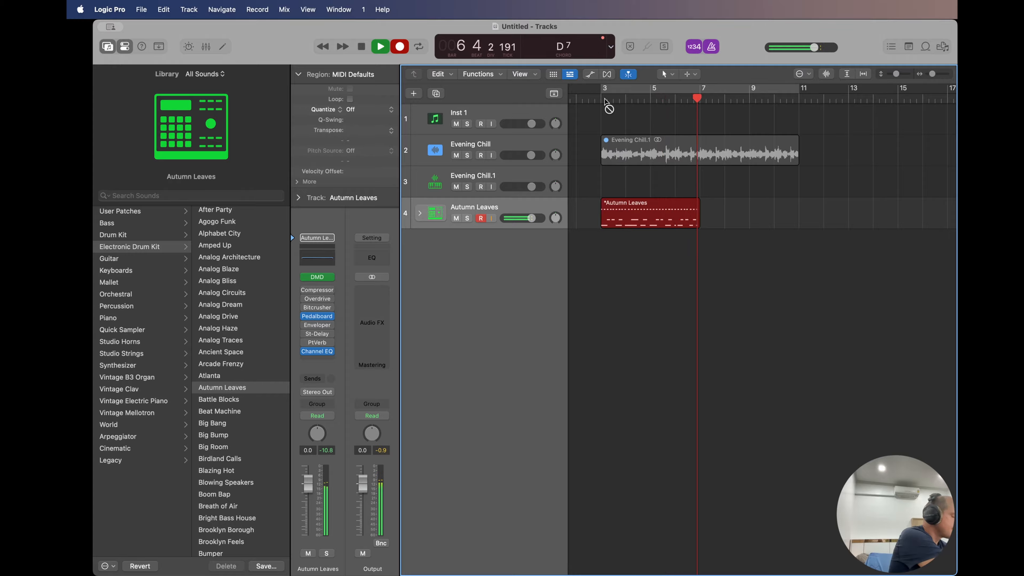
key("space")
key("e")
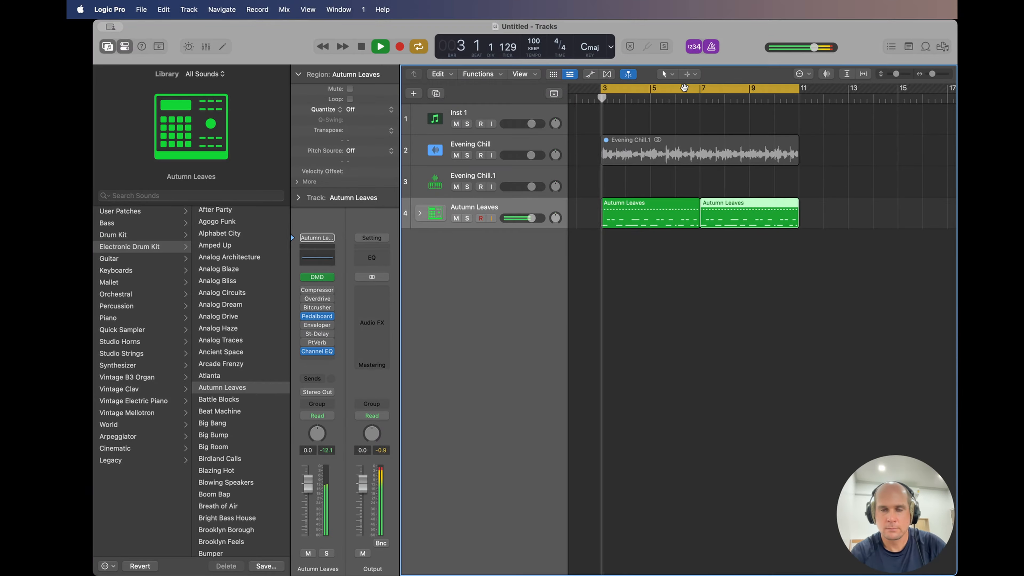
left_click(313, 290)
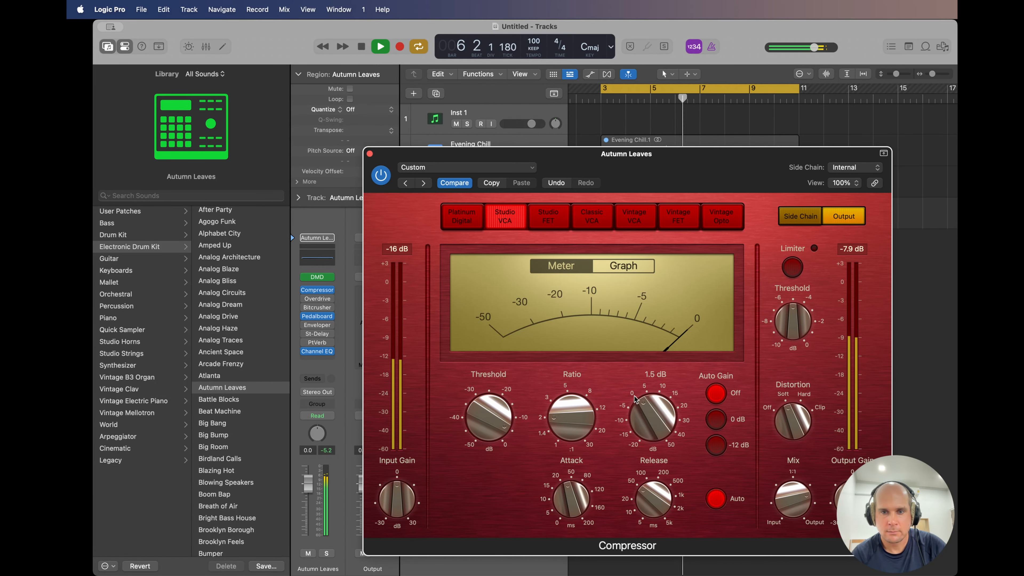
left_click(369, 154)
Stop playback, turn on Flex in the Evening Chill.1 track's Quick Sampler and raise its coarse pitch.
left_click(501, 177)
key("space")
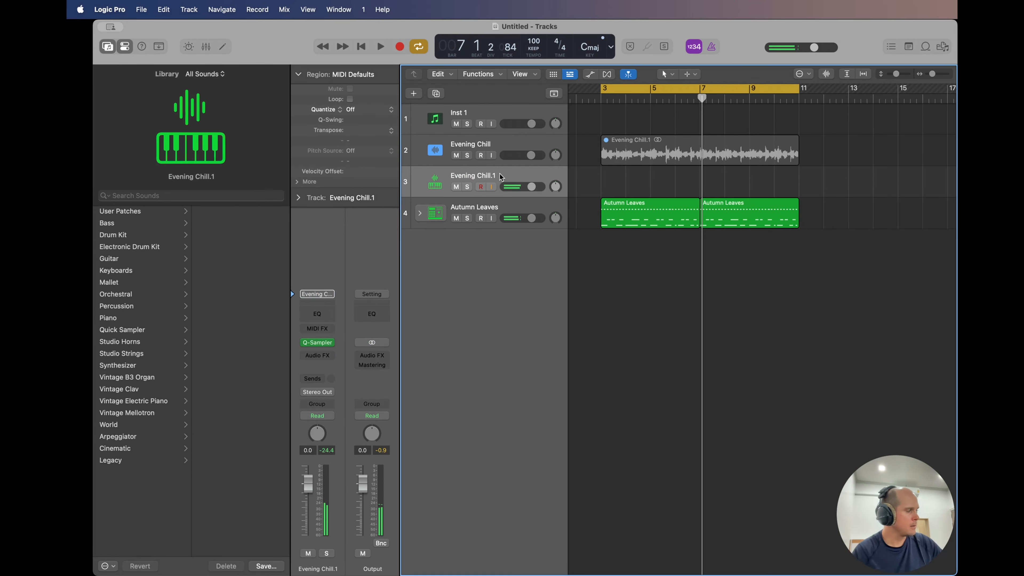
left_click(329, 343)
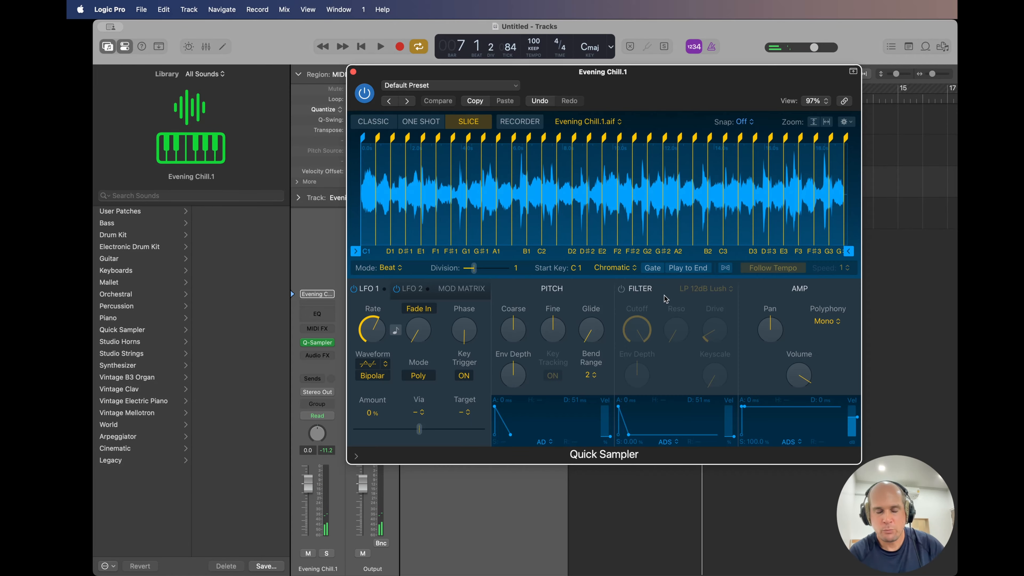
left_click(725, 267)
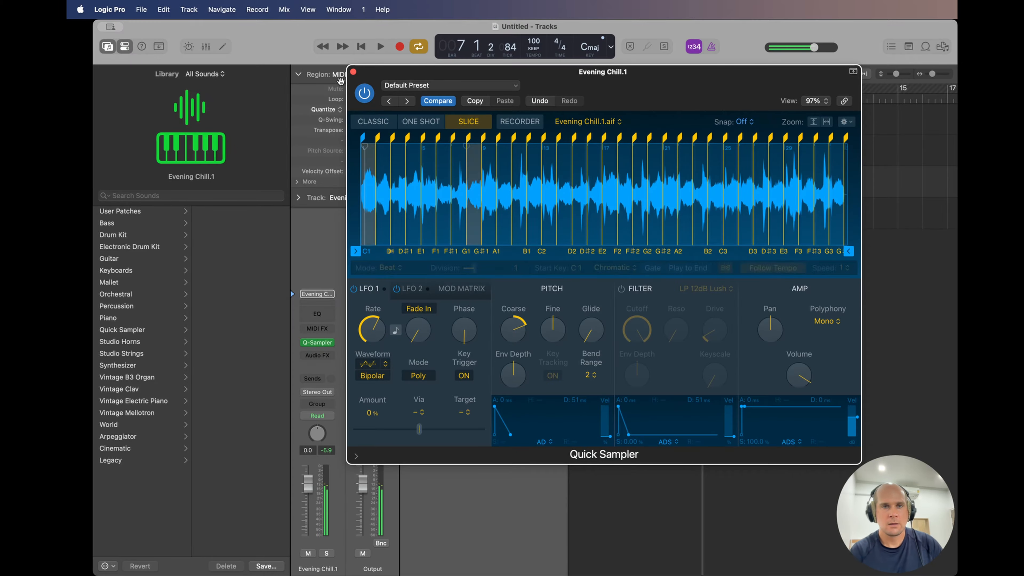
left_click(353, 72)
Record the chopped sample on the Evening Chill.1 track from bar 3 to bar 11 and check its notes in the Piano Roll.
key("r")
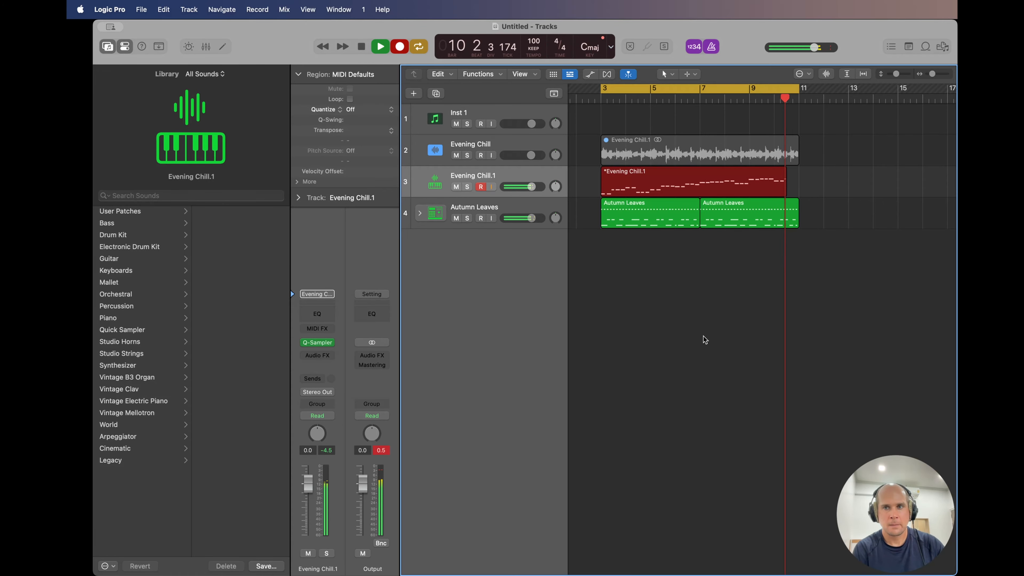
key("space")
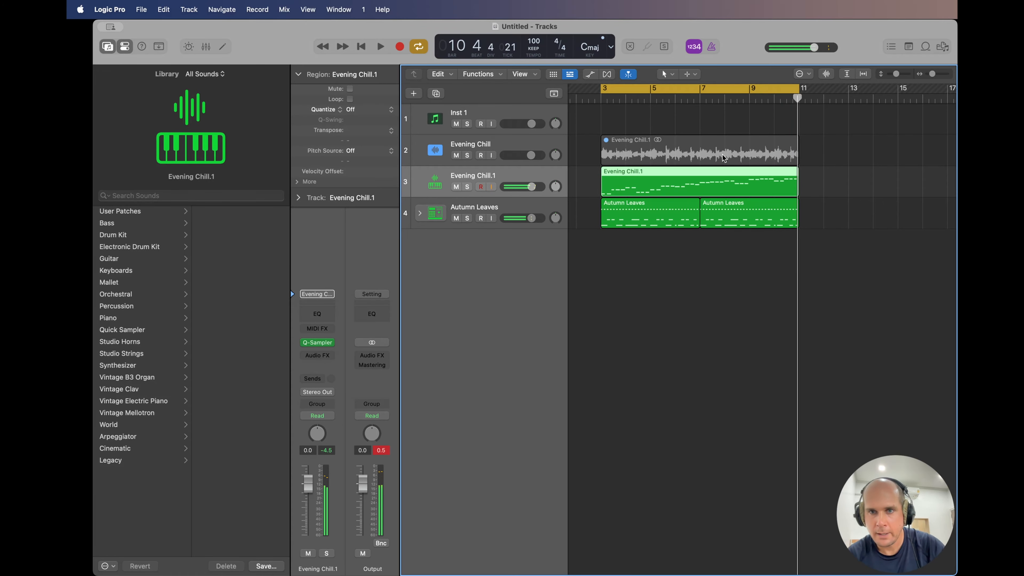
key("e")
key("space")
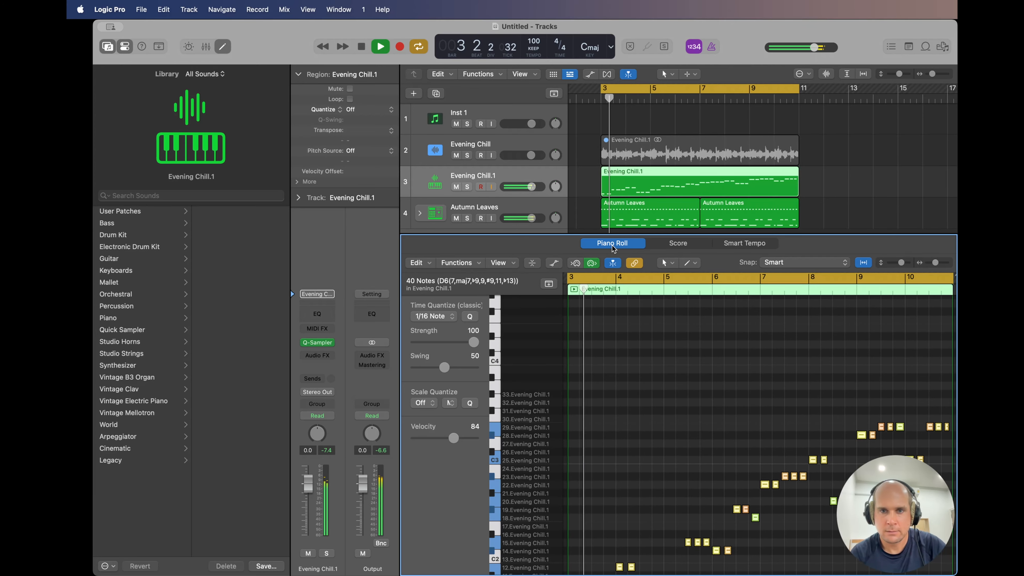
key("e")
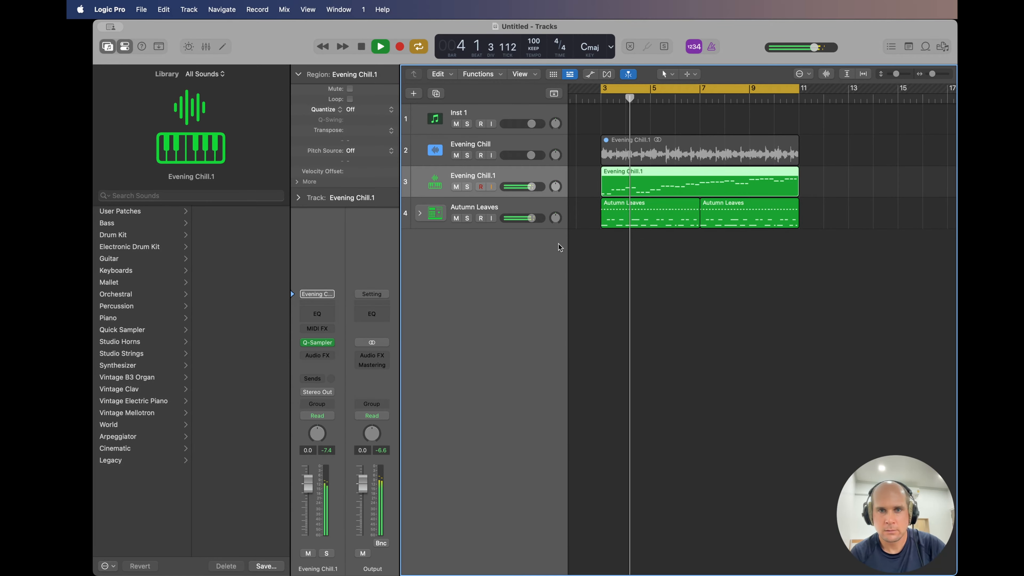
Set the amp envelope's attack to 20 ms in the Evening Chill.1 track's Quick Sampler.
left_click(317, 342)
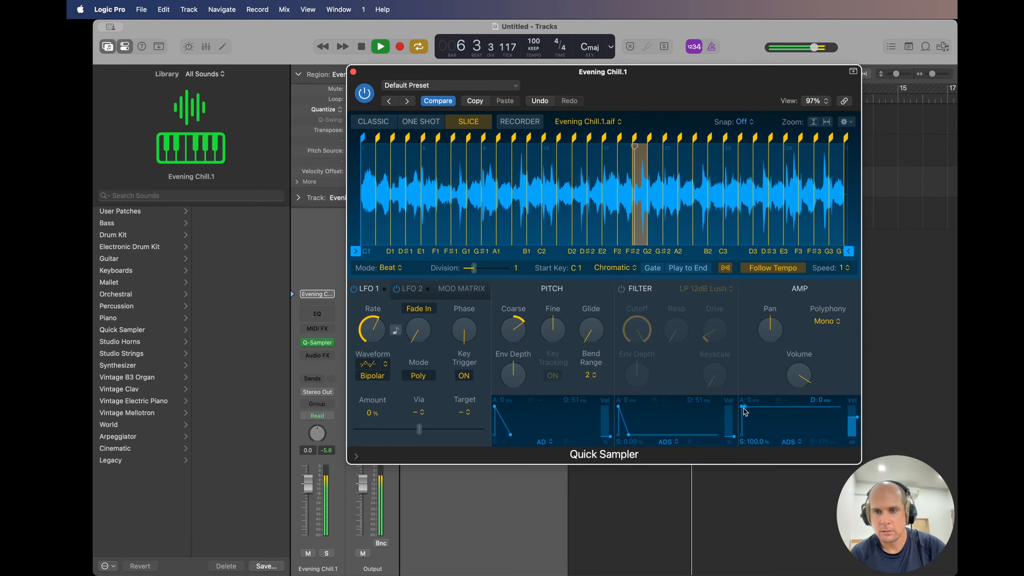
left_click_drag(742, 407, 748, 407)
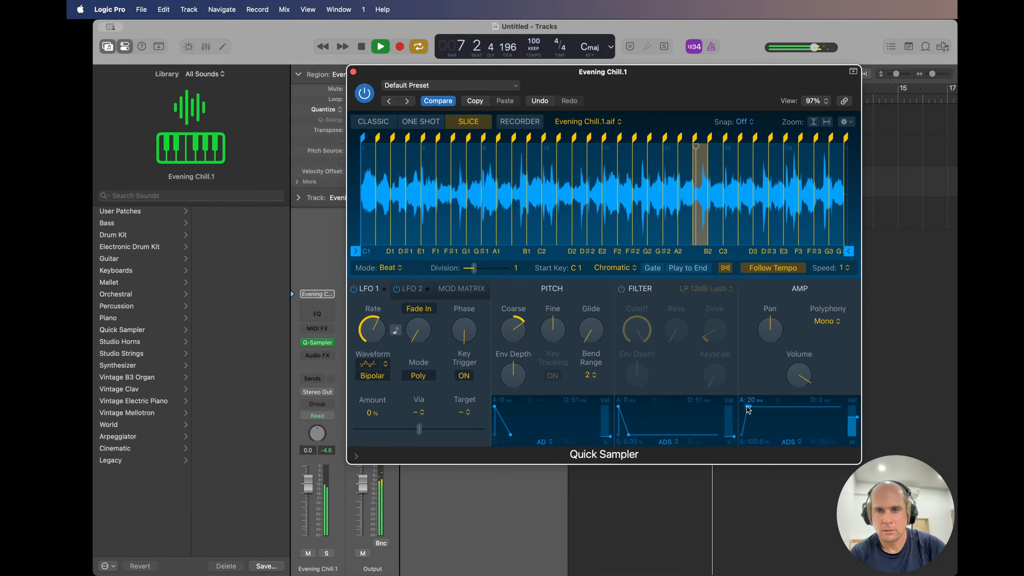
left_click(353, 73)
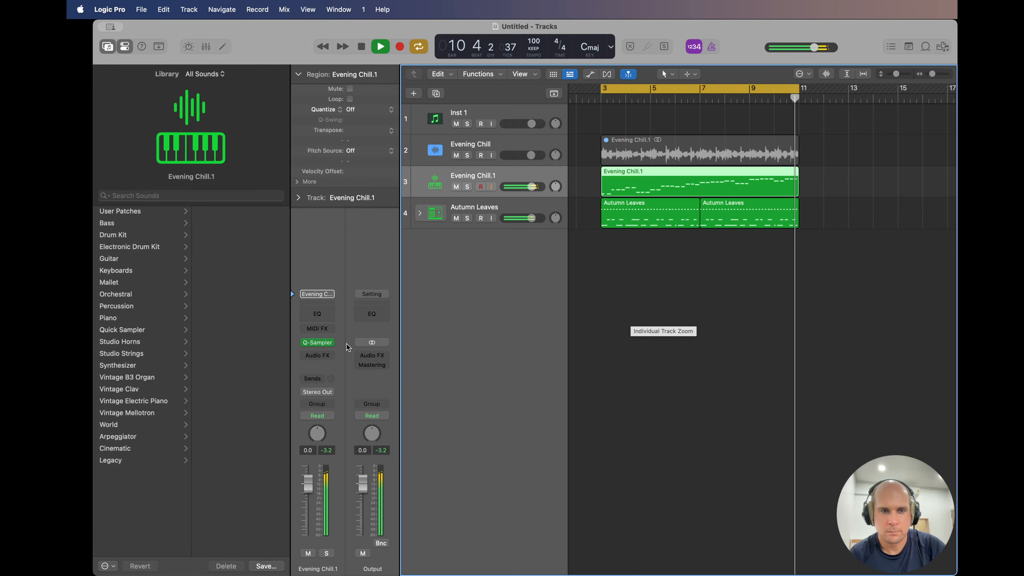
Check the slices in the Evening Chill.1 track's Quick Sampler and stop playback.
left_click(318, 342)
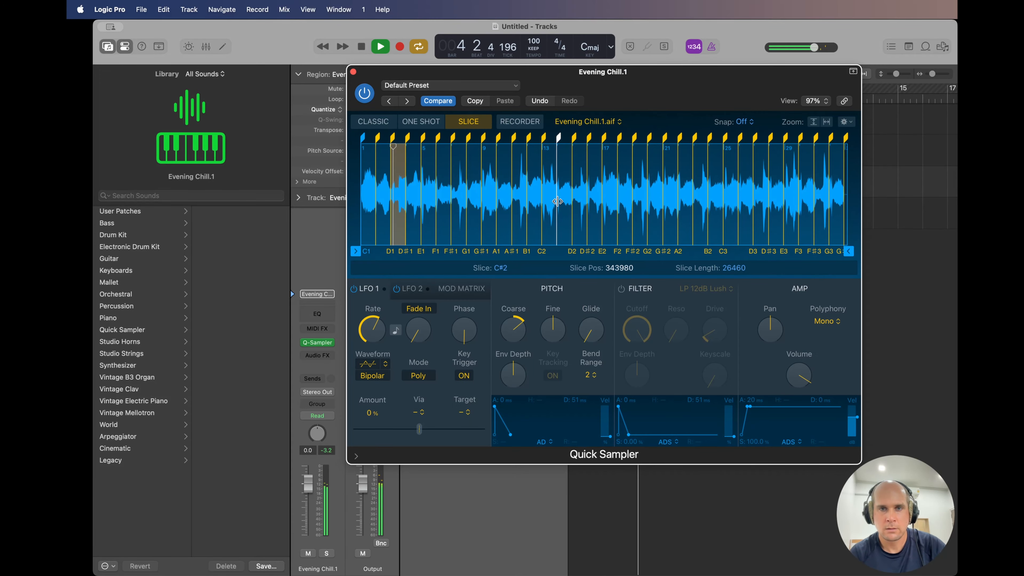
key("space")
left_click(353, 73)
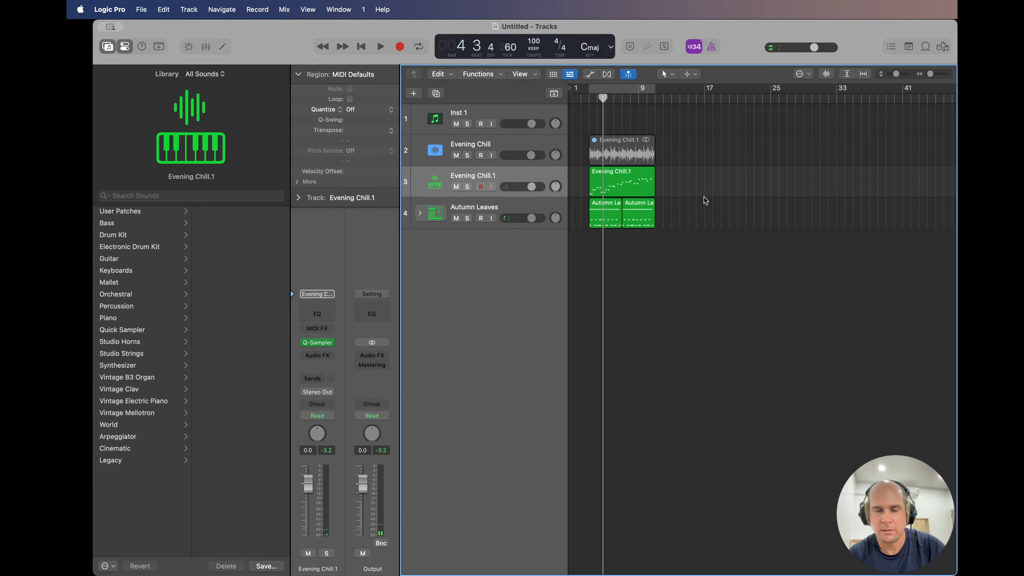
Switch to the Hip-Hop Vlog Music project, solo Evening Chill track 2 and examine its region's notes in the Piano Roll while it plays.
key("super+Right")
key("super+Right")
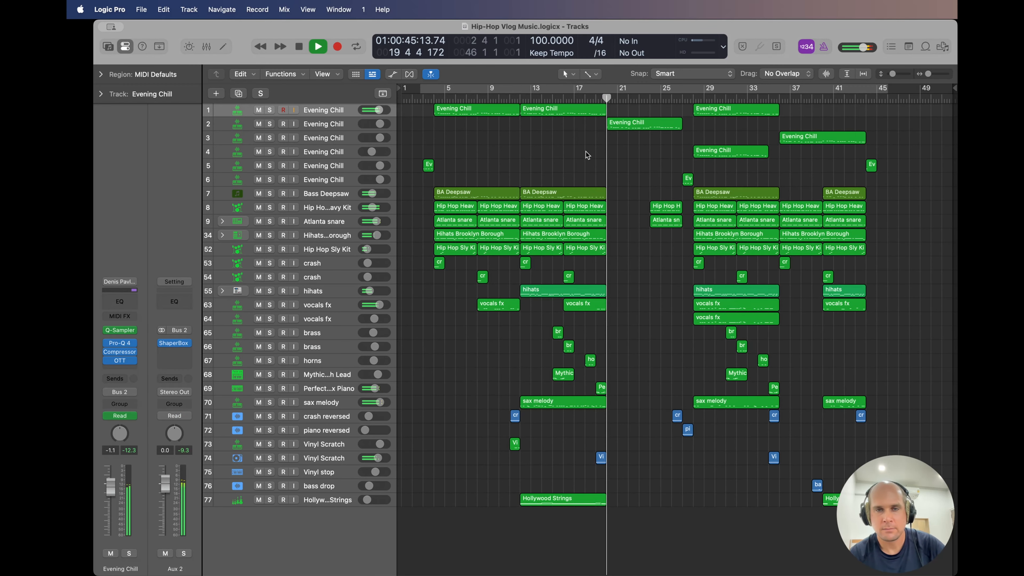
left_click(322, 124)
left_click(270, 124)
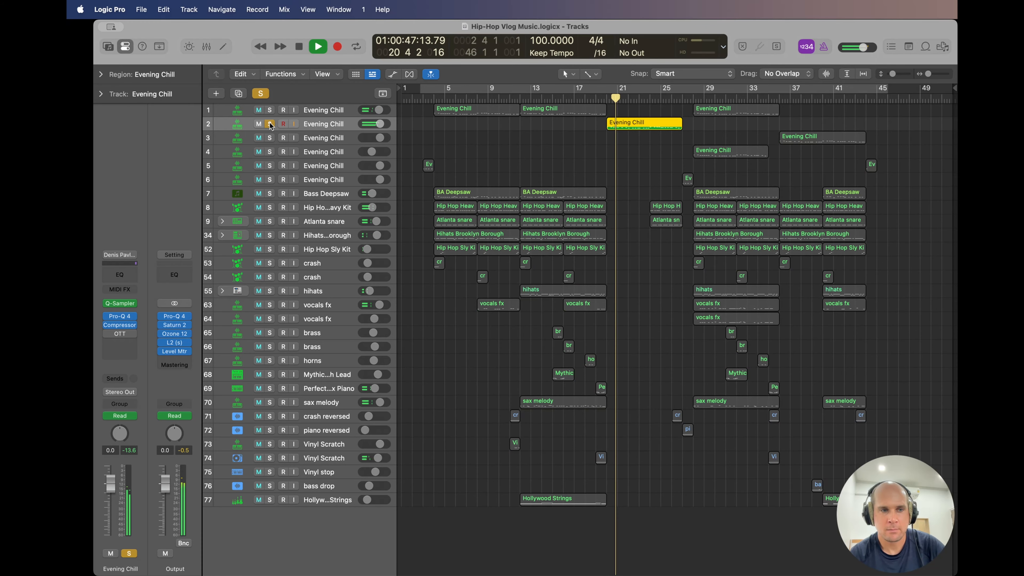
left_click(561, 127)
double_click(616, 125)
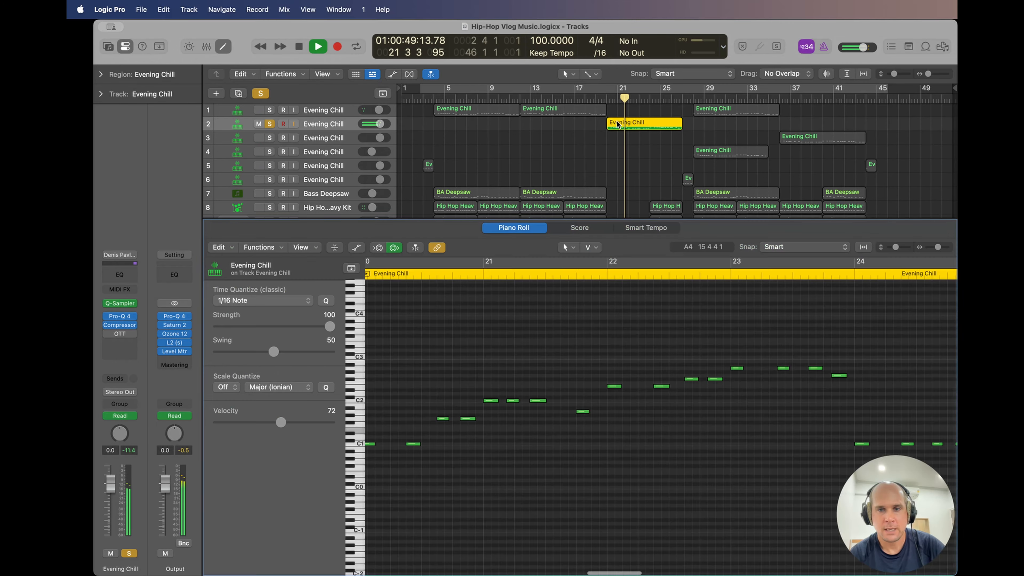
key("e")
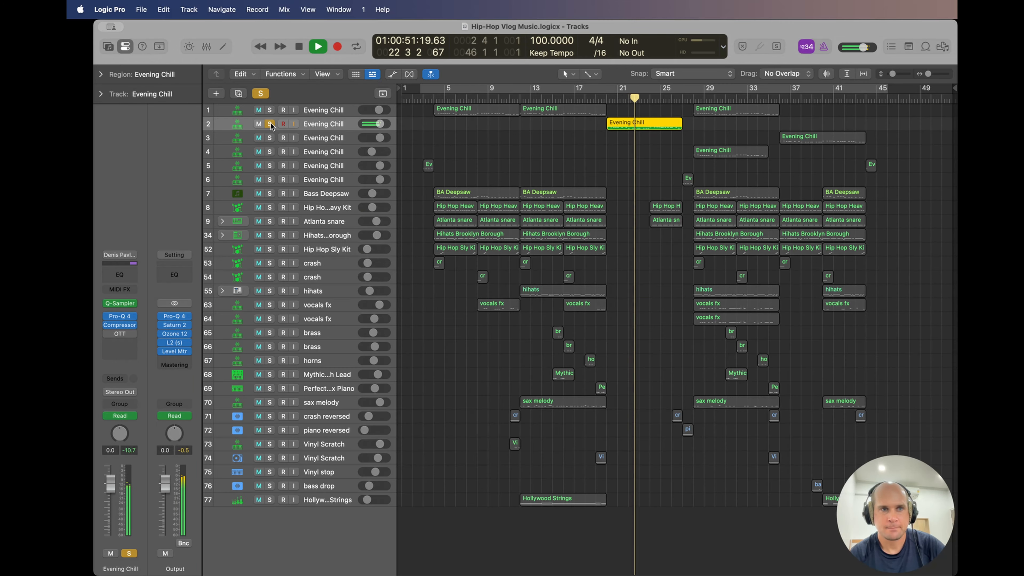
key("ctrl+s")
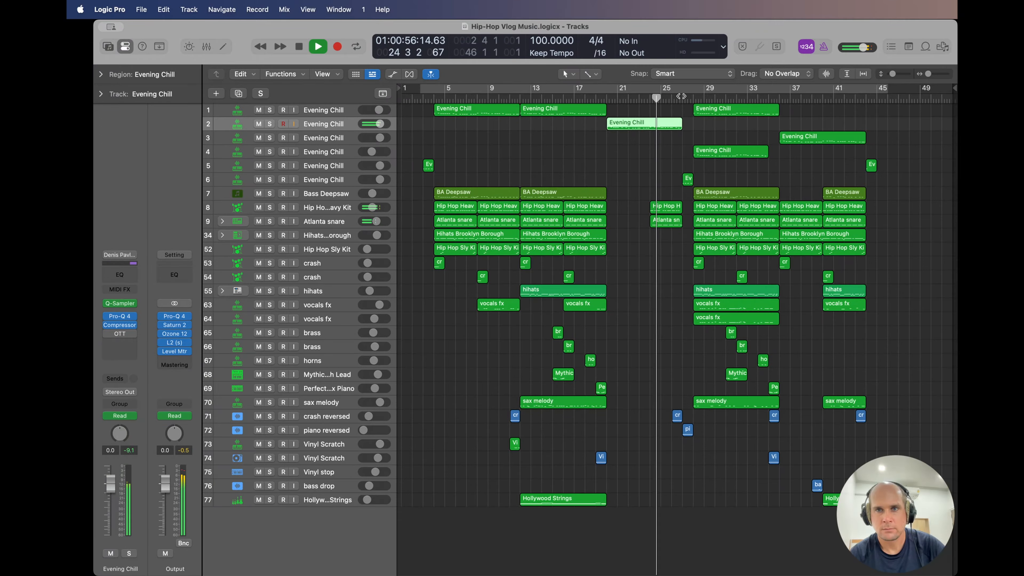
Examine the notes of the one-bar Evening Chill region at bar 27 on track 6 in the Piano Roll.
left_click(688, 178)
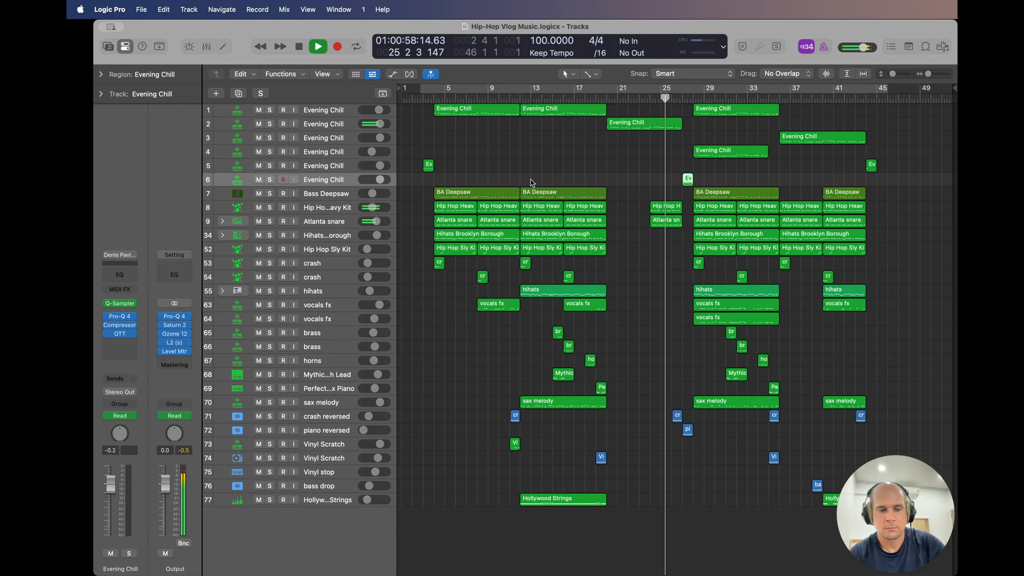
key("a")
key("a")
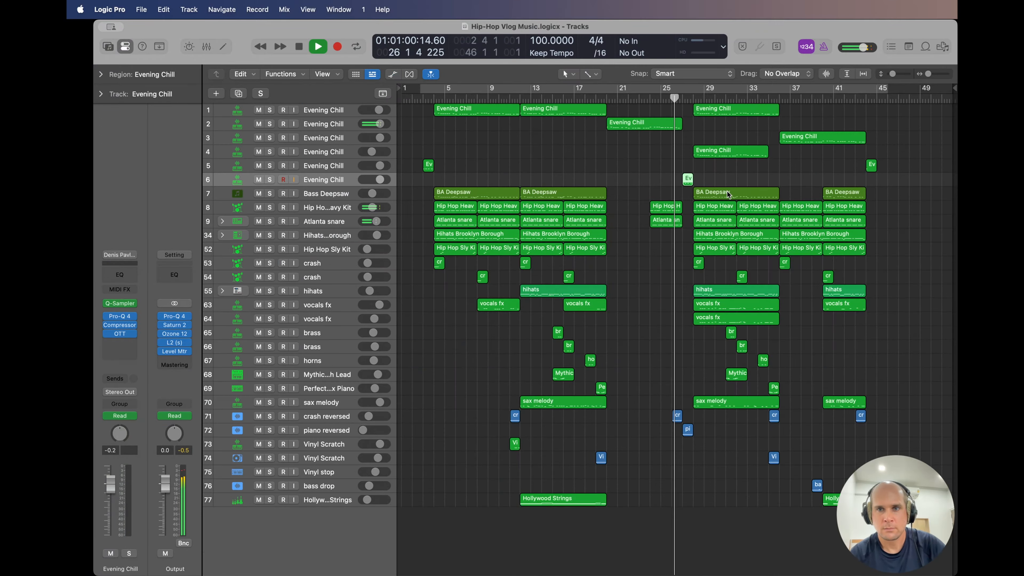
double_click(688, 180)
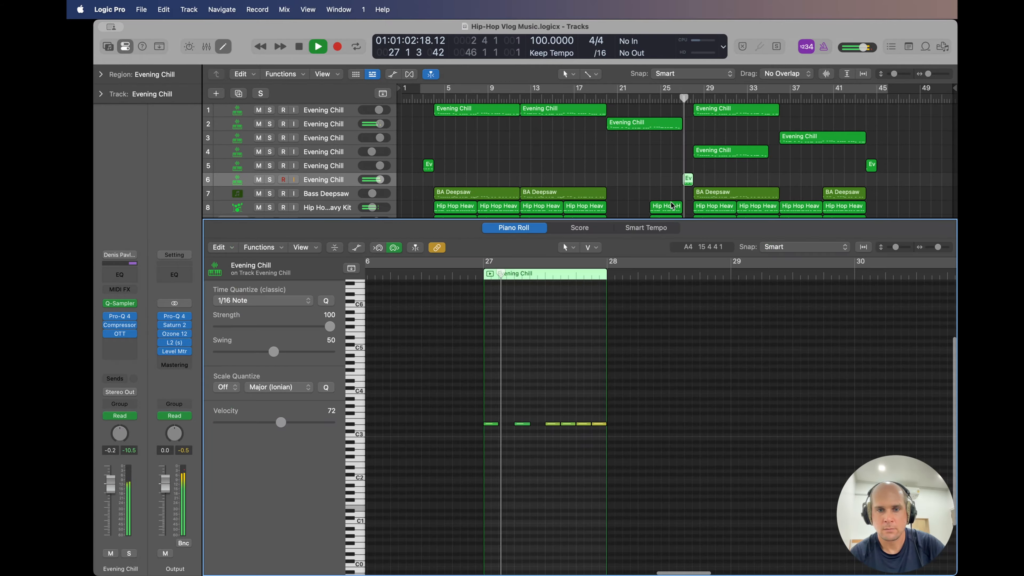
key("e")
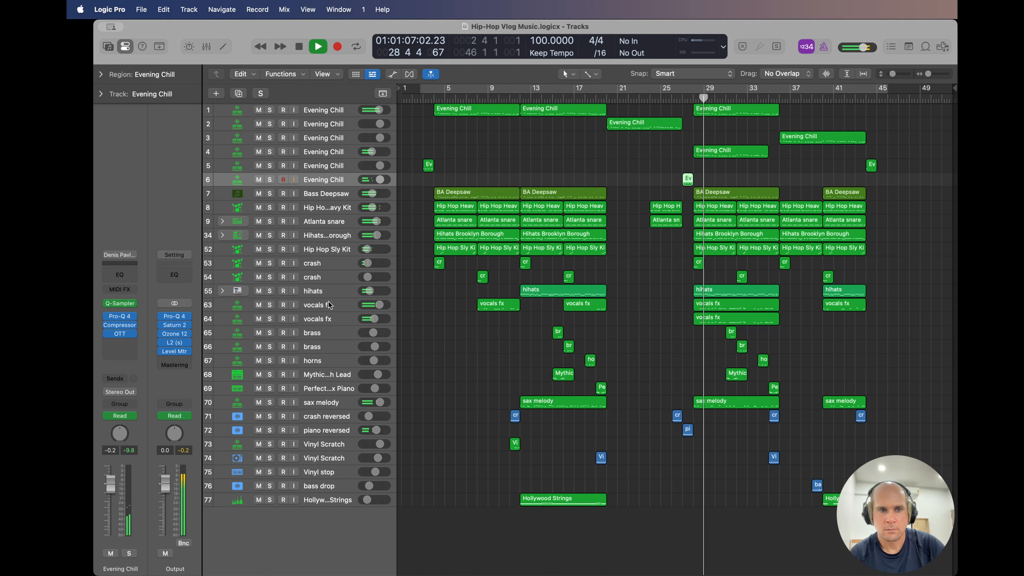
Solo both vocals fx tracks and examine the notes of the bar 28 region on track 63 in the Piano Roll.
left_click(269, 304)
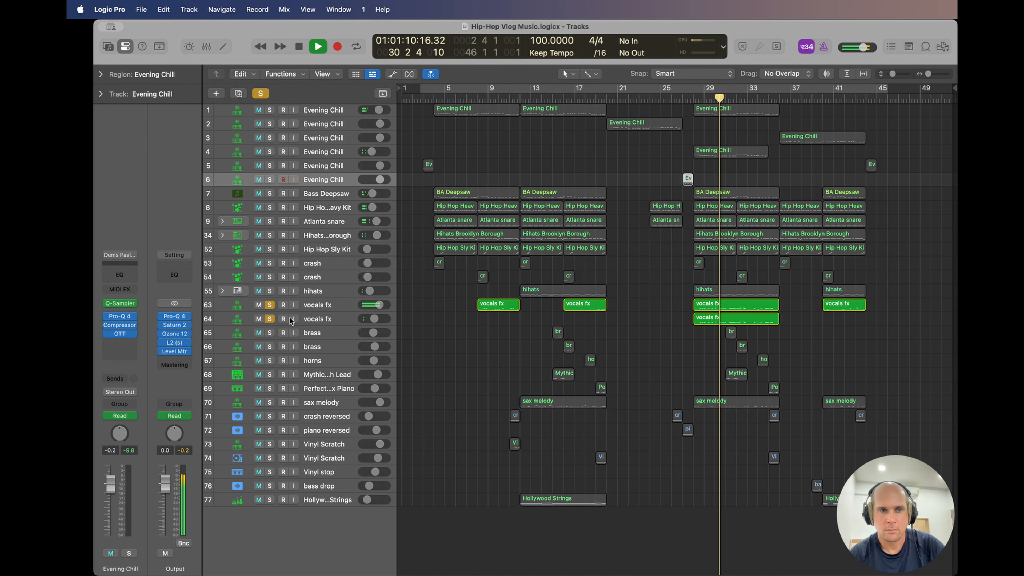
left_click(710, 306)
key("e")
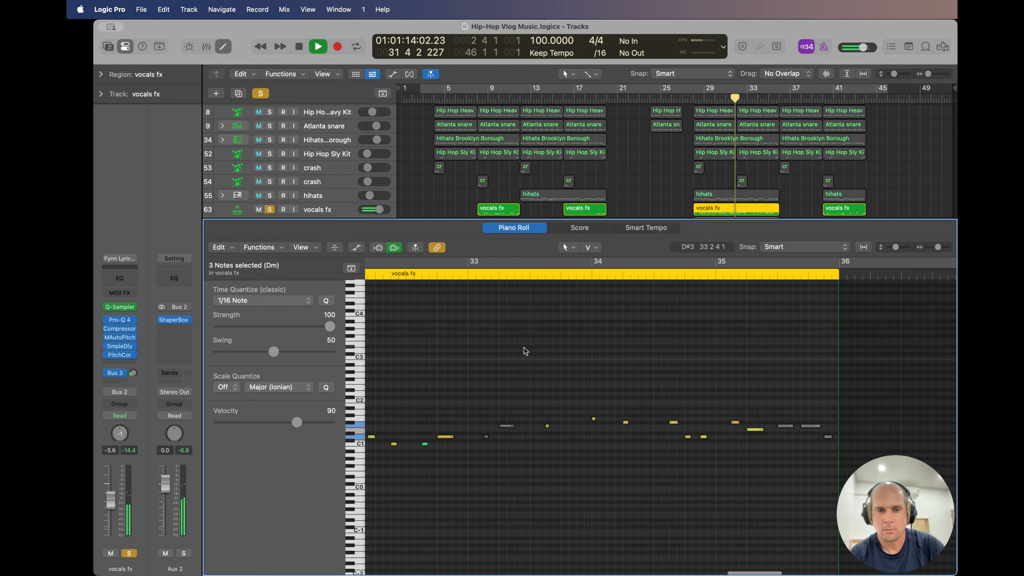
key("e")
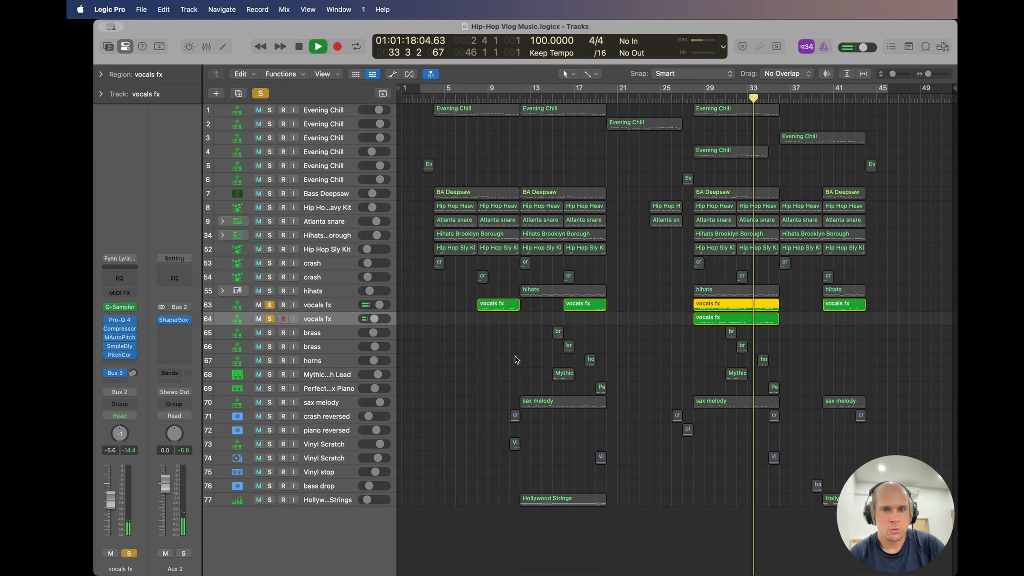
Stop playback and inspect the Pitch Correction settings on the vocals fx track.
key("space")
left_click(119, 355)
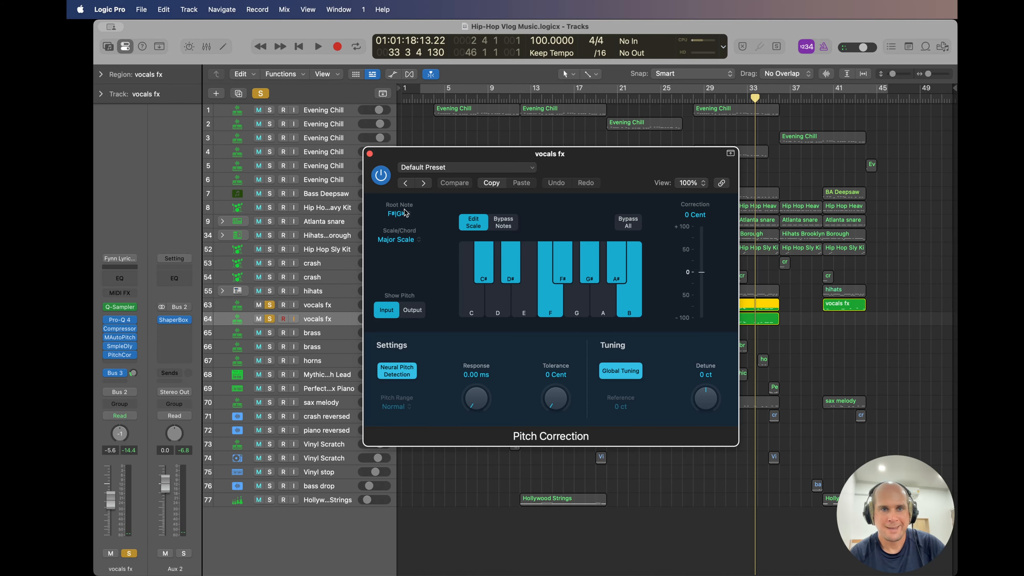
left_click(369, 153)
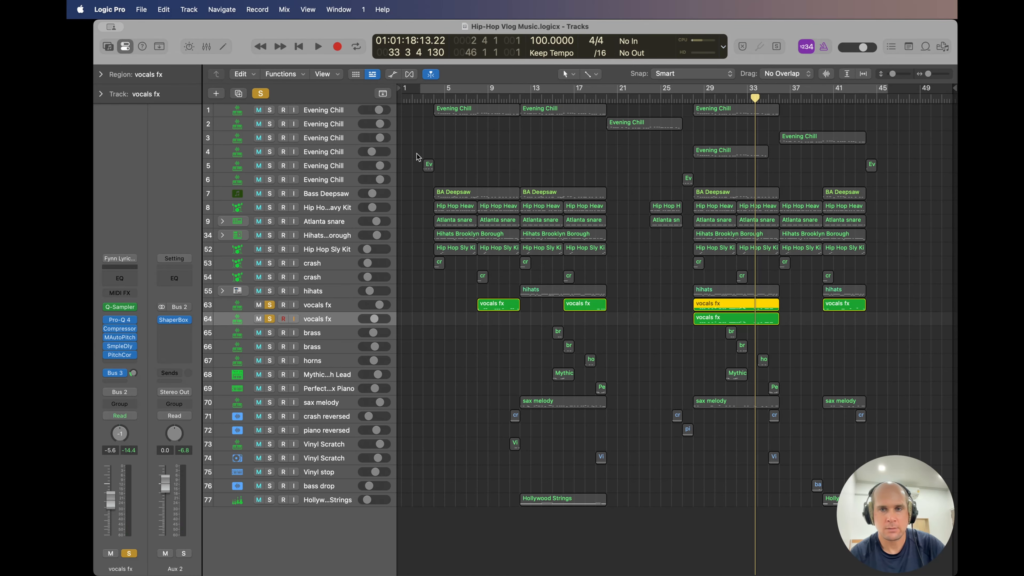
Resume playback, take both vocals fx tracks out of solo and clear the region selection.
key("space")
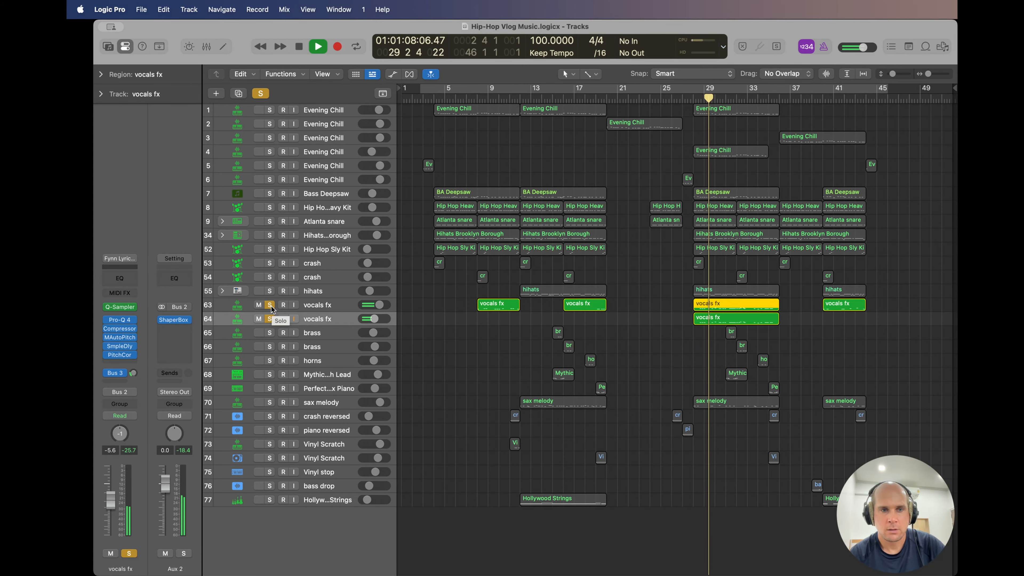
left_click(269, 305)
left_click(473, 343)
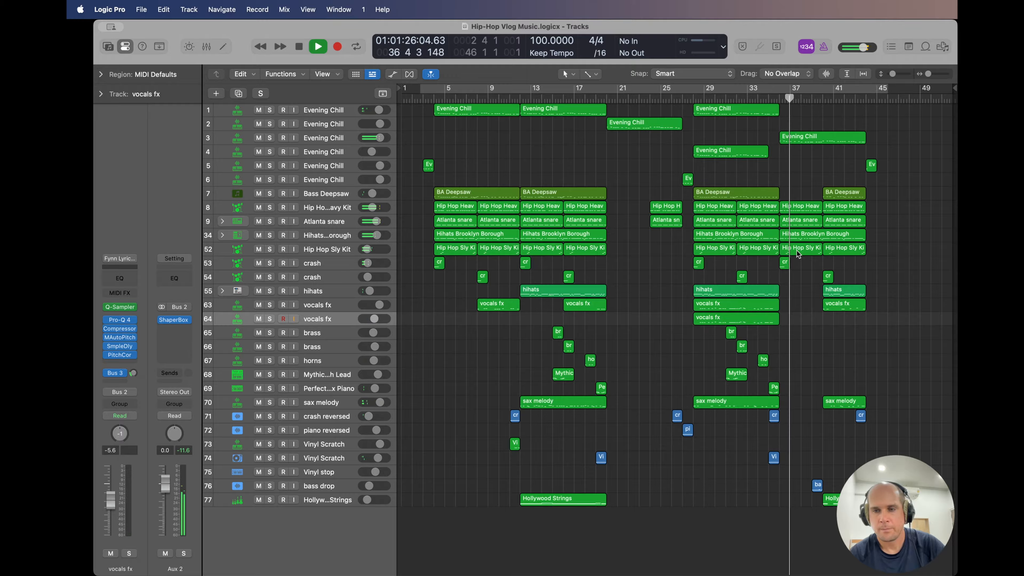
Solo Evening Chill track 3 and inspect the slices in its Quick Sampler.
left_click(353, 144)
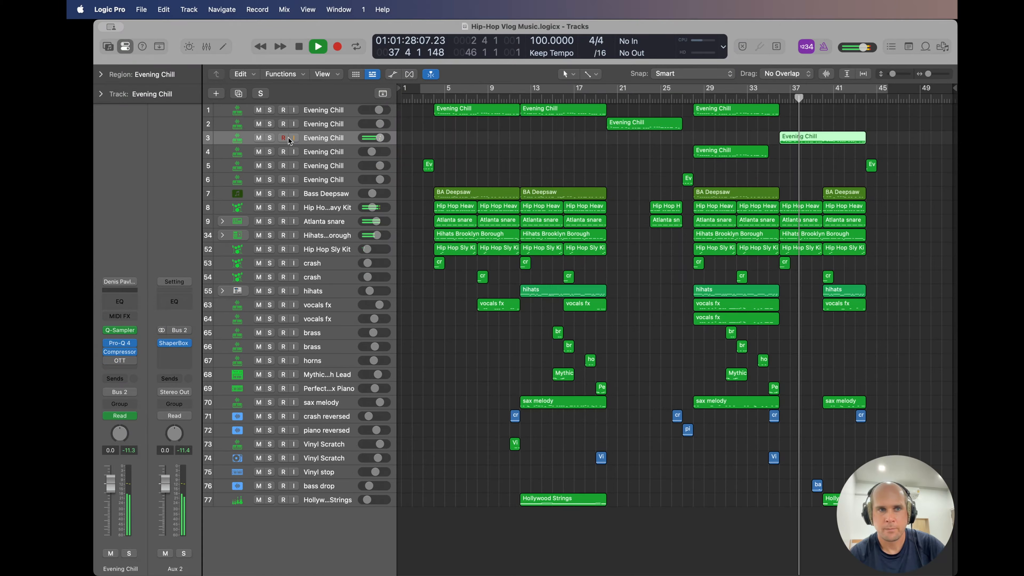
key("ctrl+s")
left_click(119, 330)
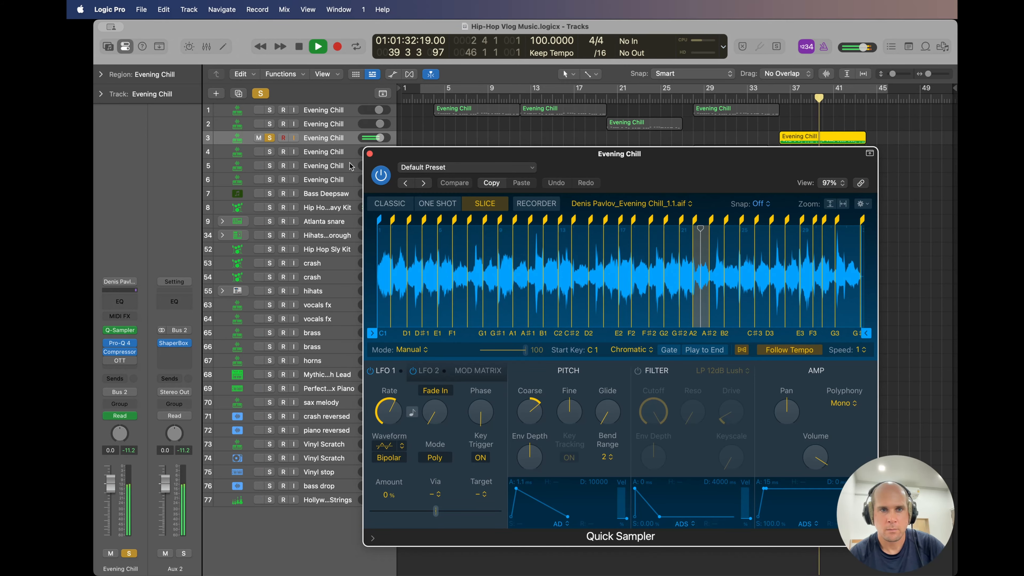
Take Evening Chill track 3 out of solo, clear the region selection and listen through to the end of the arrangement.
left_click(370, 153)
left_click(270, 138)
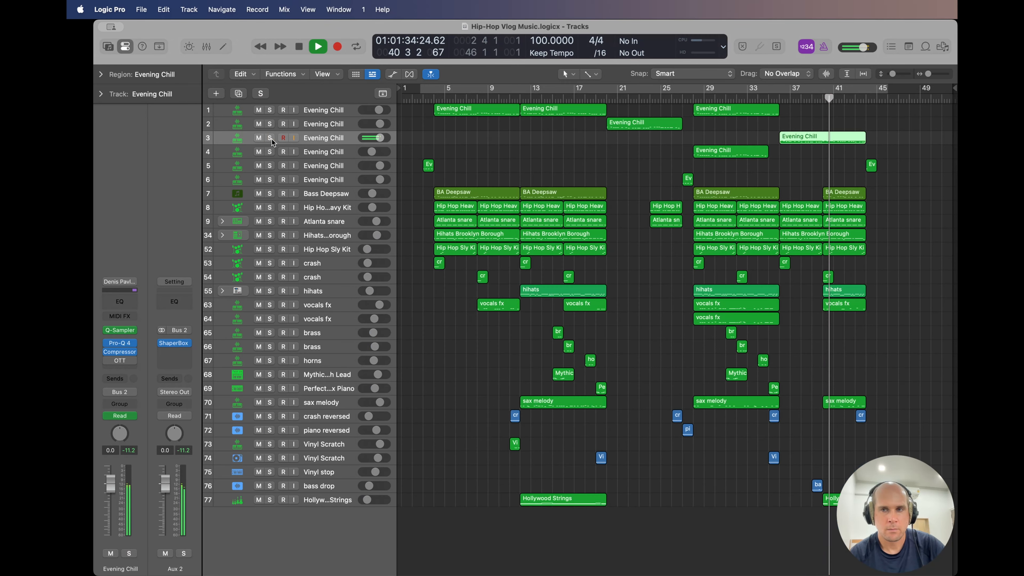
left_click(650, 178)
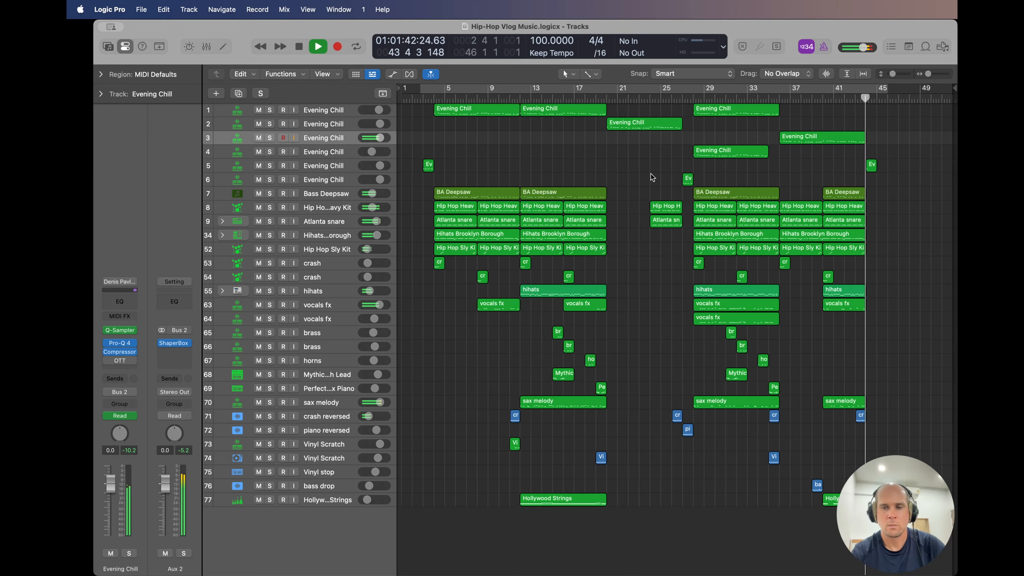
key("space")
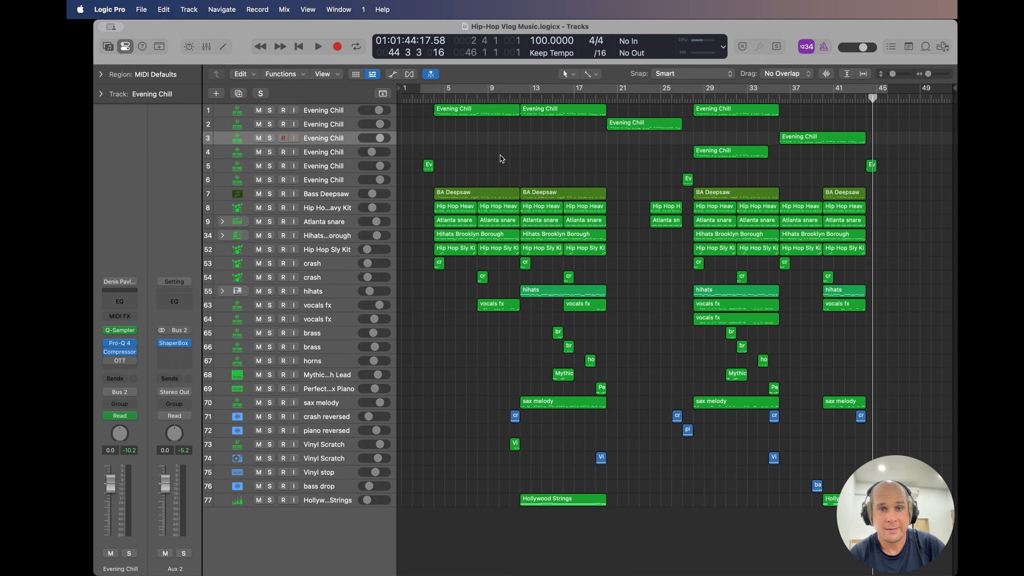
Select Evening Chill track 1 and loop playback over bars 4 to 12.
left_click(351, 110)
left_click_drag(433, 87, 520, 88)
key("space")
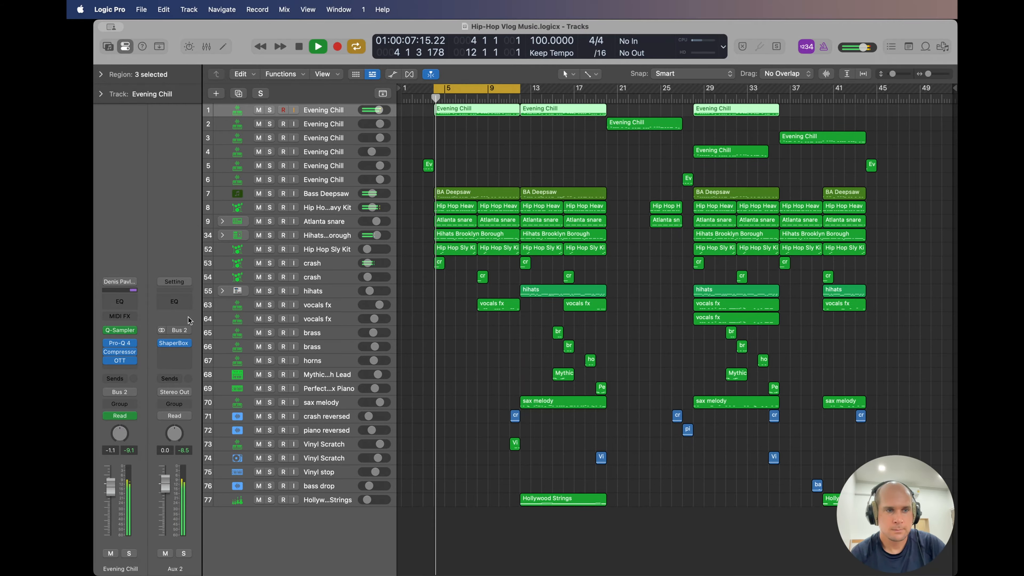
Inspect the Pro-Q 4 curve and the Compressor settings on Evening Chill track 1.
left_click(118, 343)
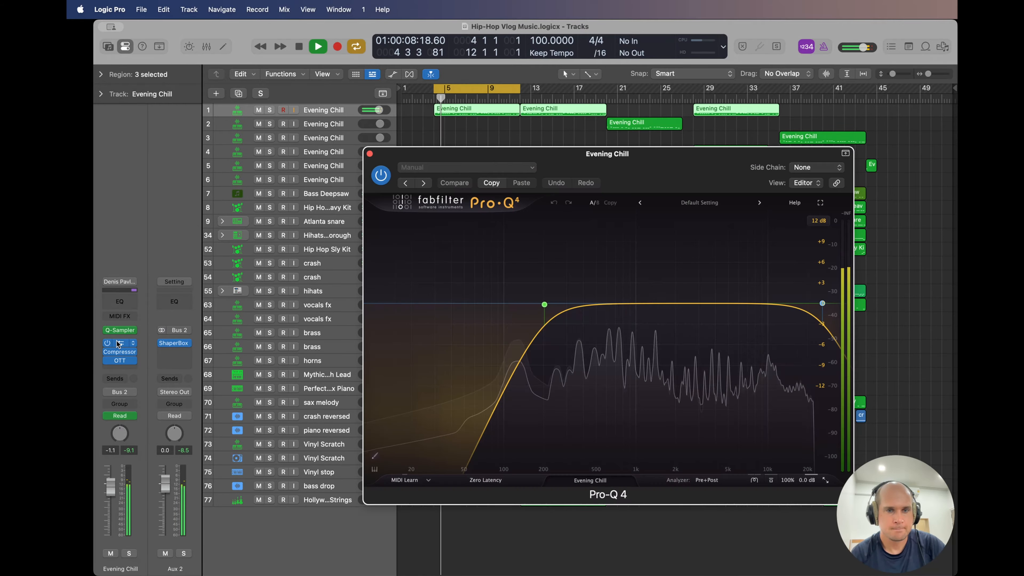
left_click(369, 154)
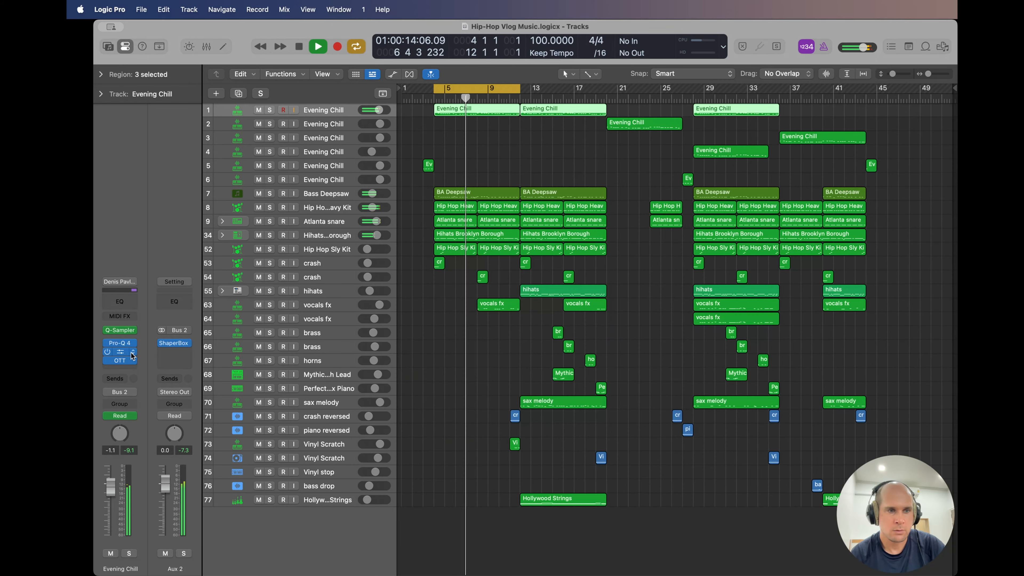
left_click(120, 351)
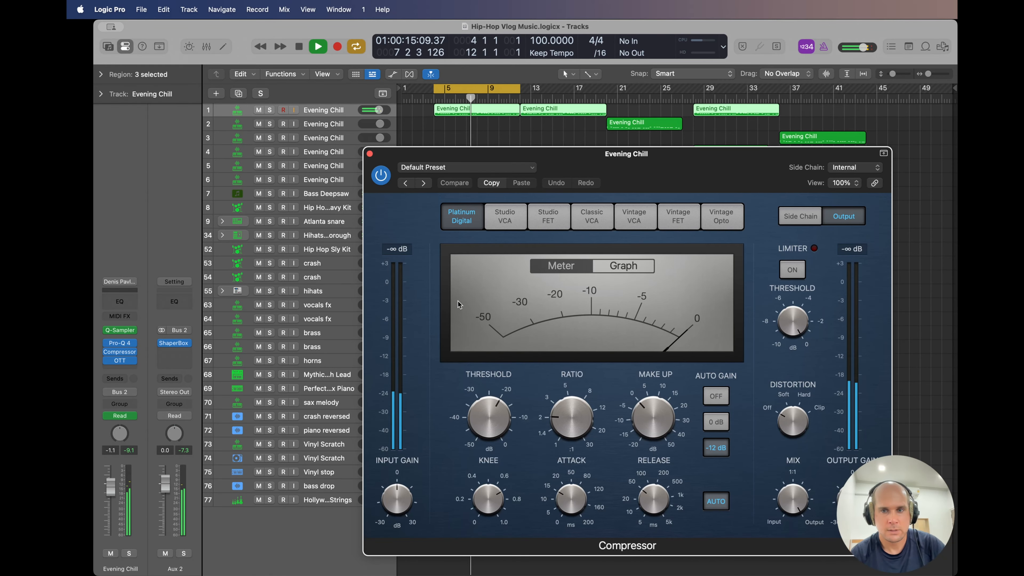
left_click(369, 155)
Inspect OTT on Evening Chill track 1 and compare the sound with the effect bypassed and active.
left_click(120, 360)
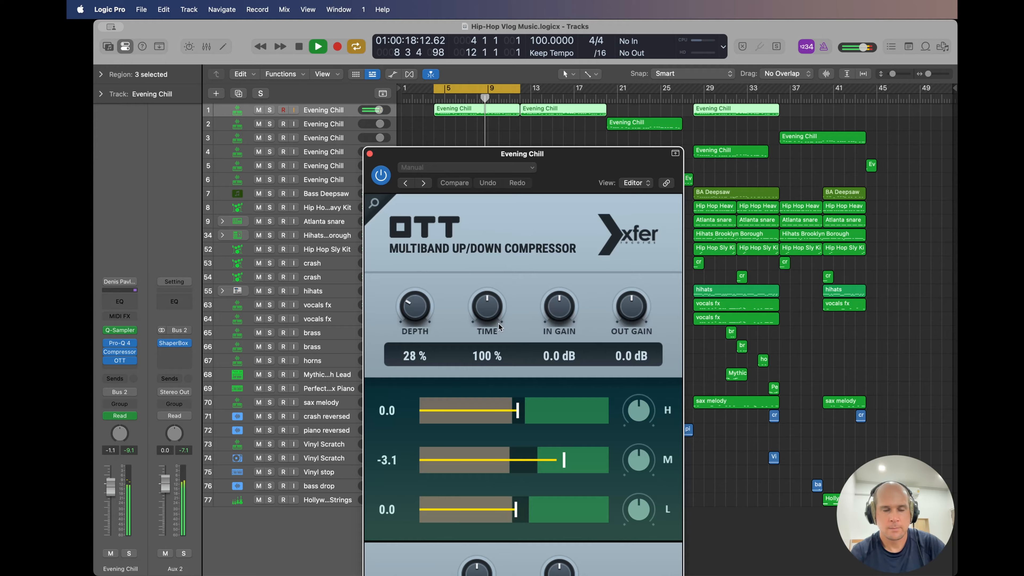
key("space")
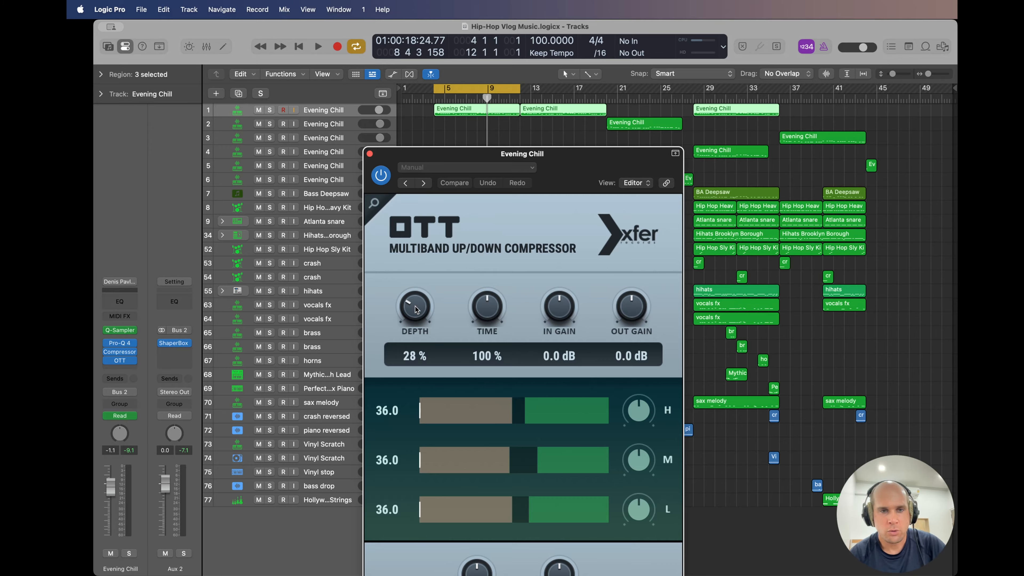
key("space")
left_click(379, 174)
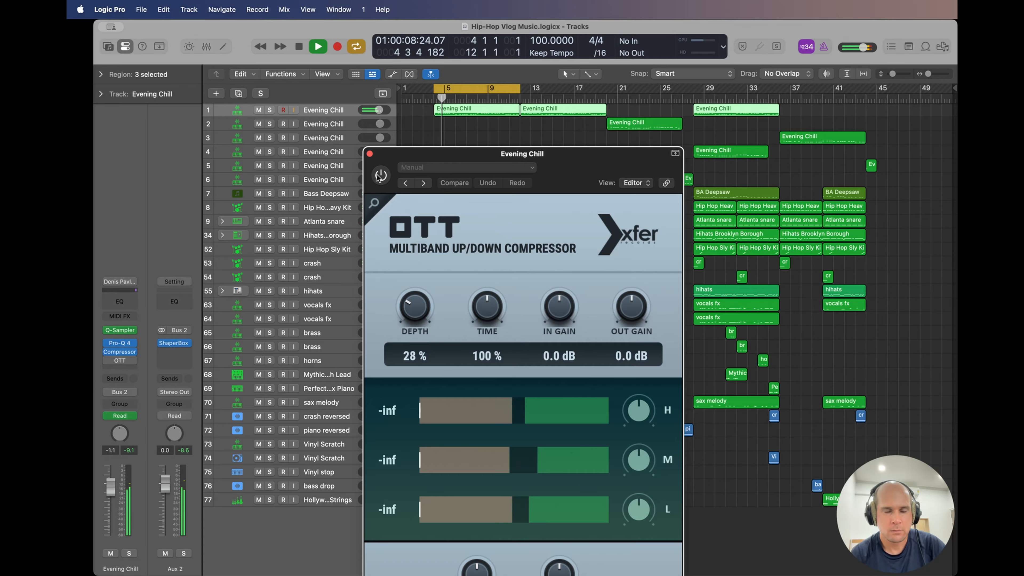
left_click(380, 175)
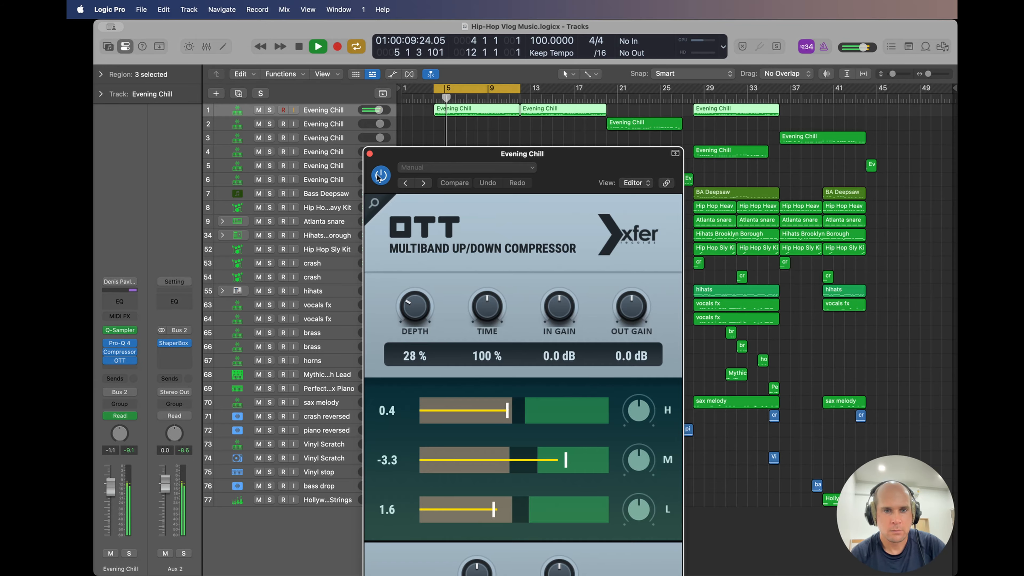
left_click(369, 153)
Inspect the Nexus preset on the Bass Deepsaw track and stop playback.
left_click(327, 195)
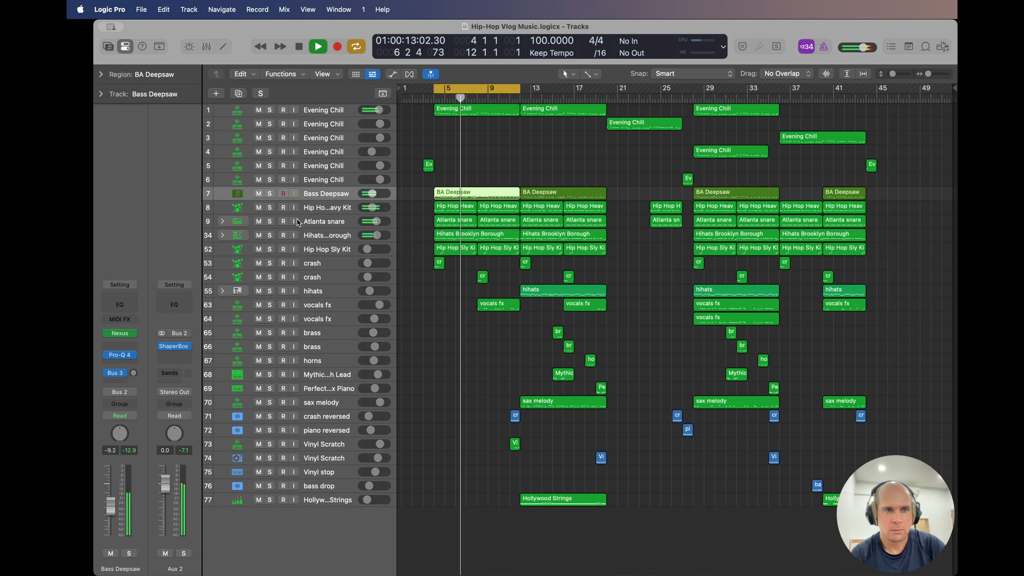
left_click(120, 333)
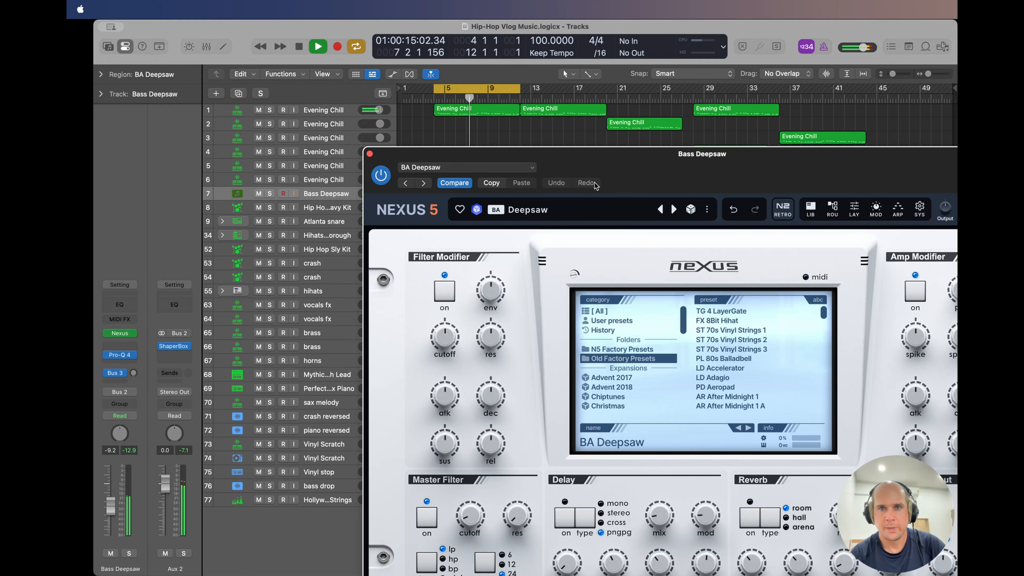
left_click_drag(599, 157, 469, 117)
left_click(239, 114)
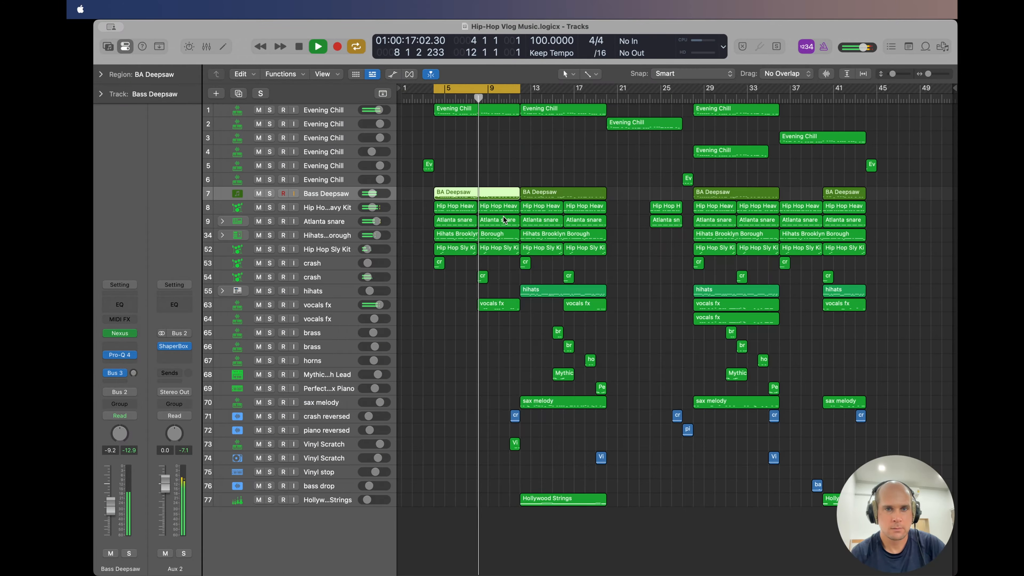
key("space")
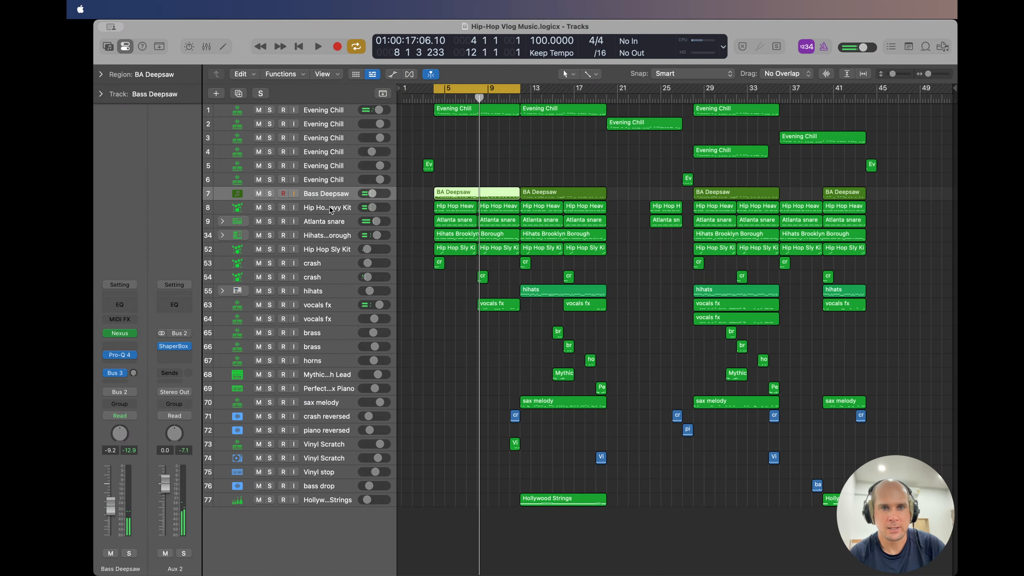
Listen to the Bass Deepsaw track in solo, return to the full mix and stop playback.
left_click(269, 194)
key("space")
mouse_move(167, 347)
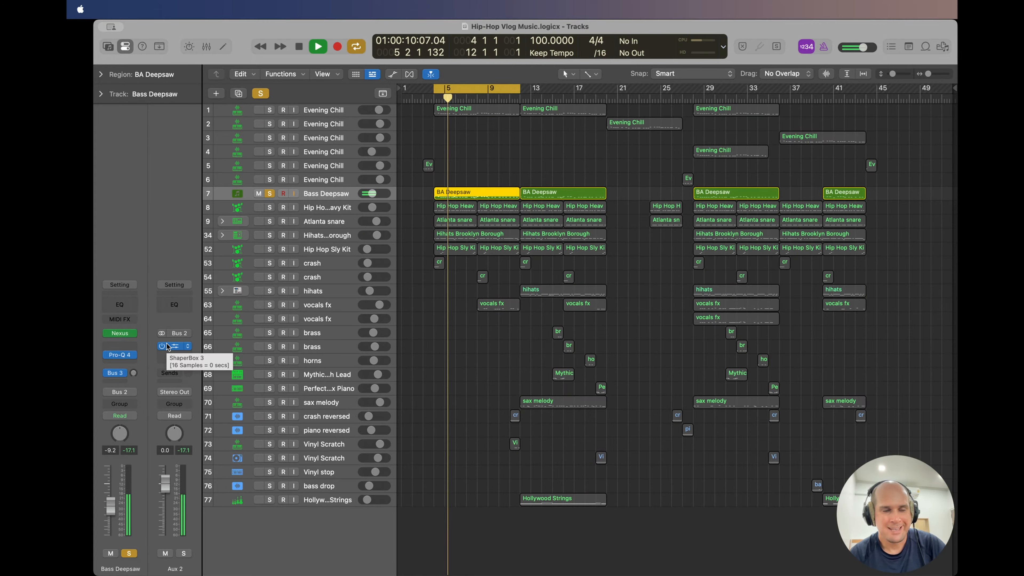
key("s")
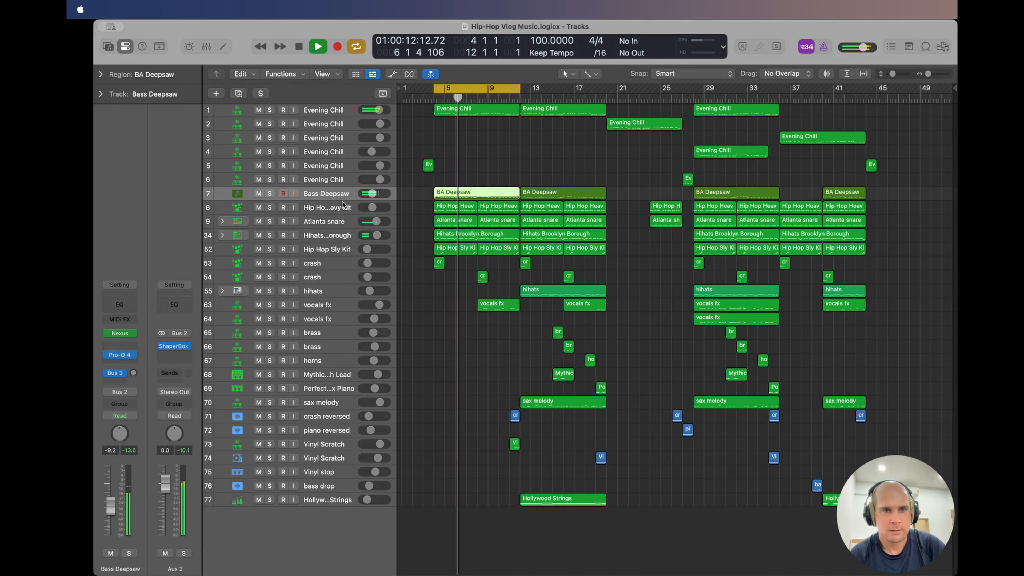
key("space")
Examine the notes of the Hip Hop Heavy Kit, Atlanta snare, Hihats Brooklyn Borough and Hip Hop Sly Kit regions in the Piano Roll.
left_click(343, 206)
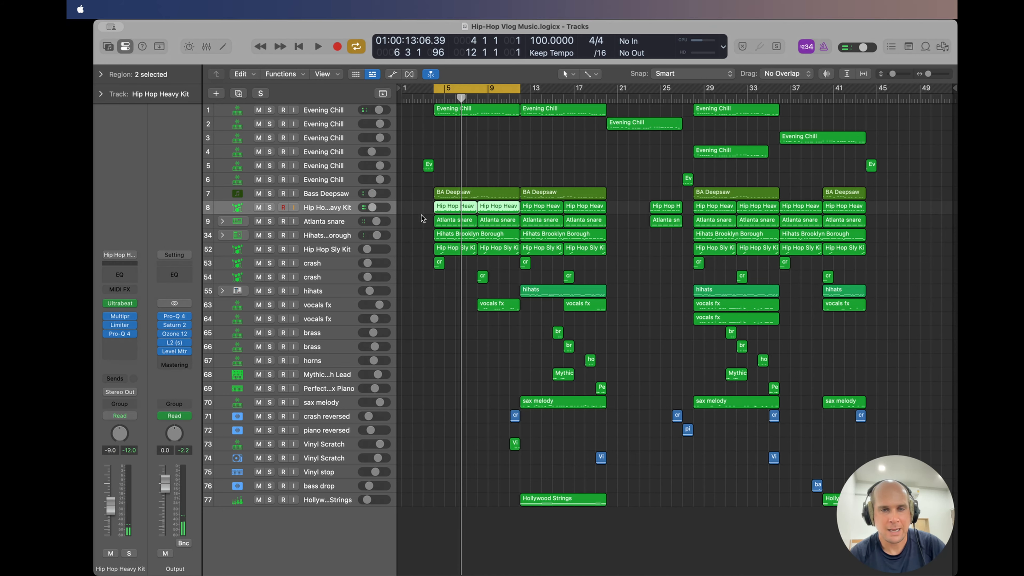
double_click(446, 210)
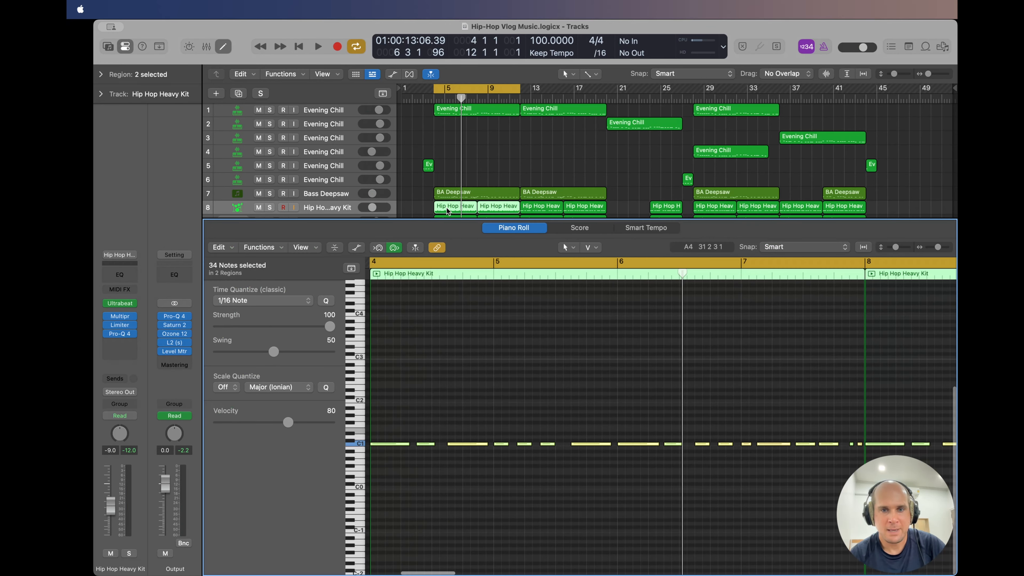
scroll(451, 198, "down", 2)
left_click(455, 190)
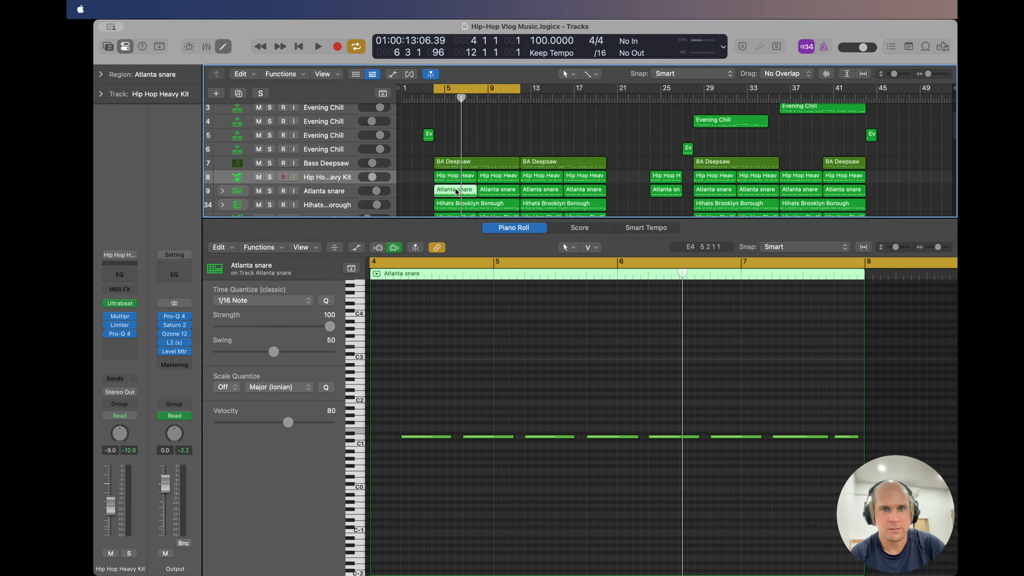
left_click(454, 177)
left_click(455, 191)
left_click(455, 205)
left_click(454, 215)
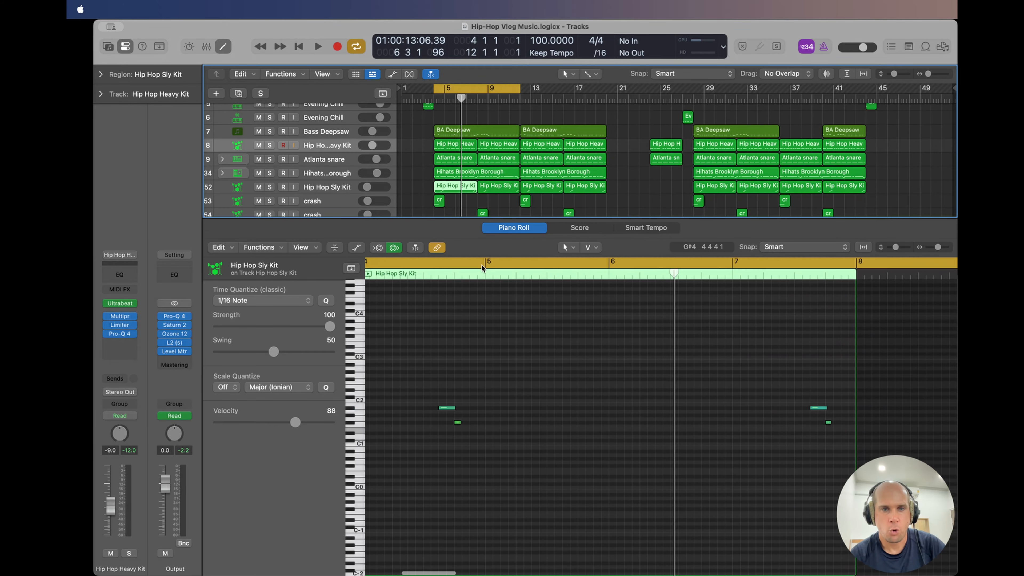
key("e")
Turn off cycle mode and go through the crash, hihats, vocals fx and sax melody tracks.
left_click(342, 265)
left_click(339, 292)
key("c")
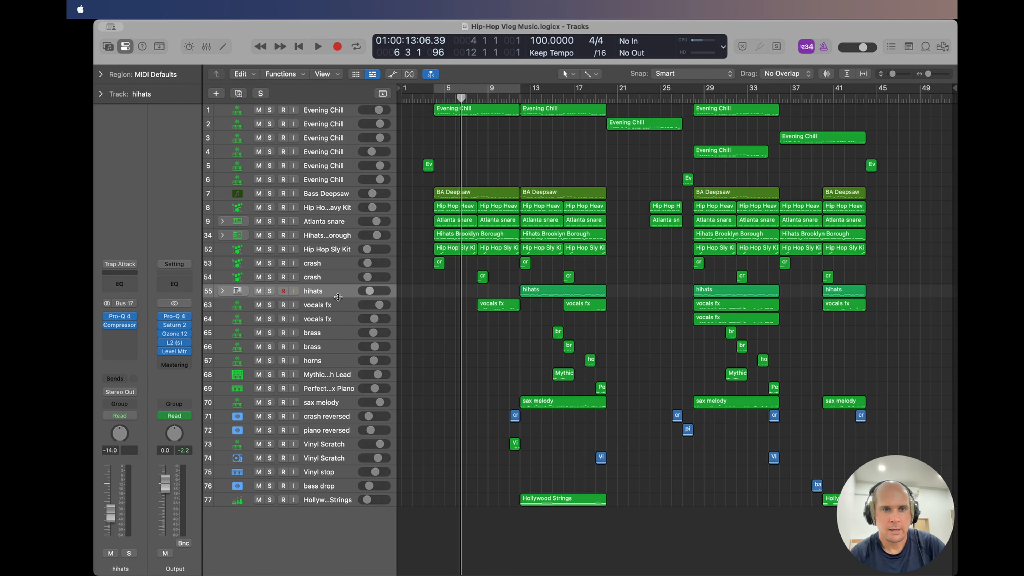
left_click(338, 302)
left_click(344, 403)
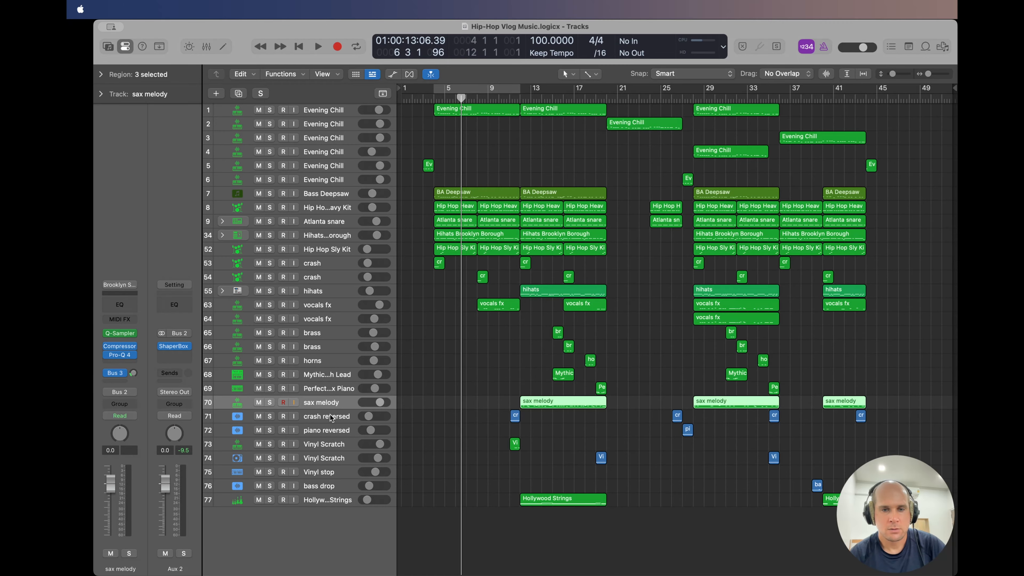
Listen to the reversed crash from bar 11 and the crash region on track 53 from bar 4.
left_click(330, 417)
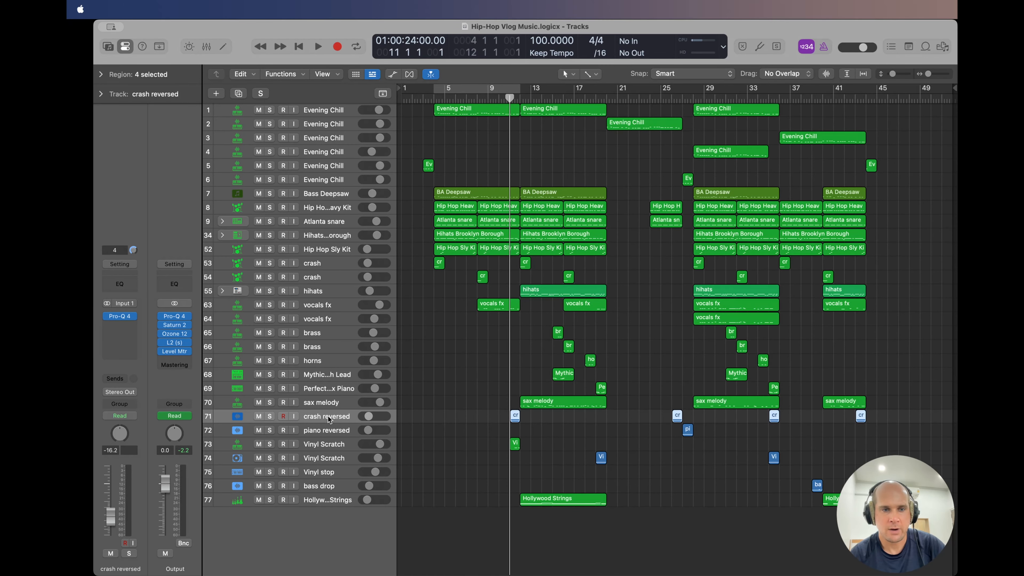
key("space")
left_click(438, 264)
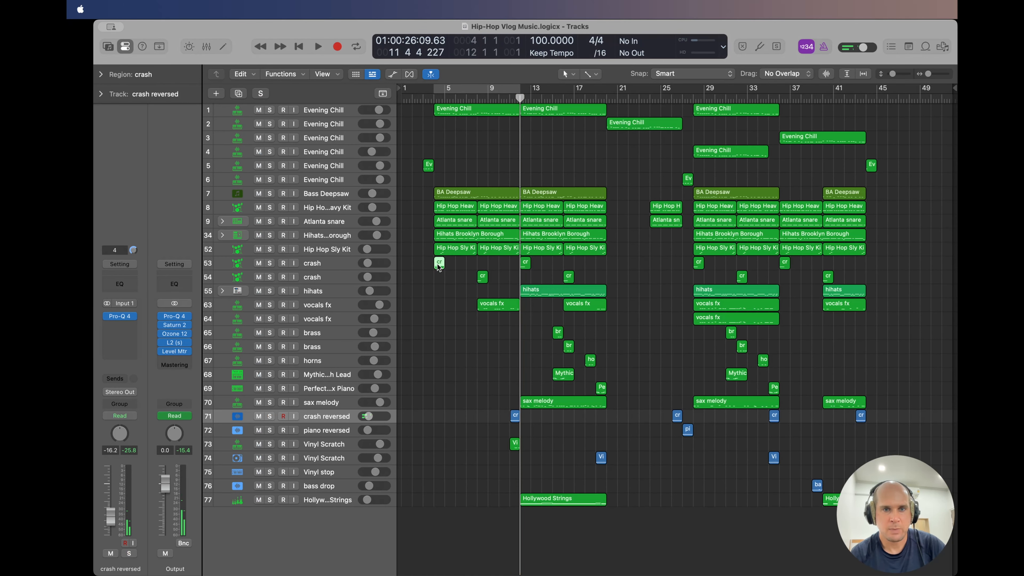
left_click(433, 102)
left_click(270, 263)
key("space")
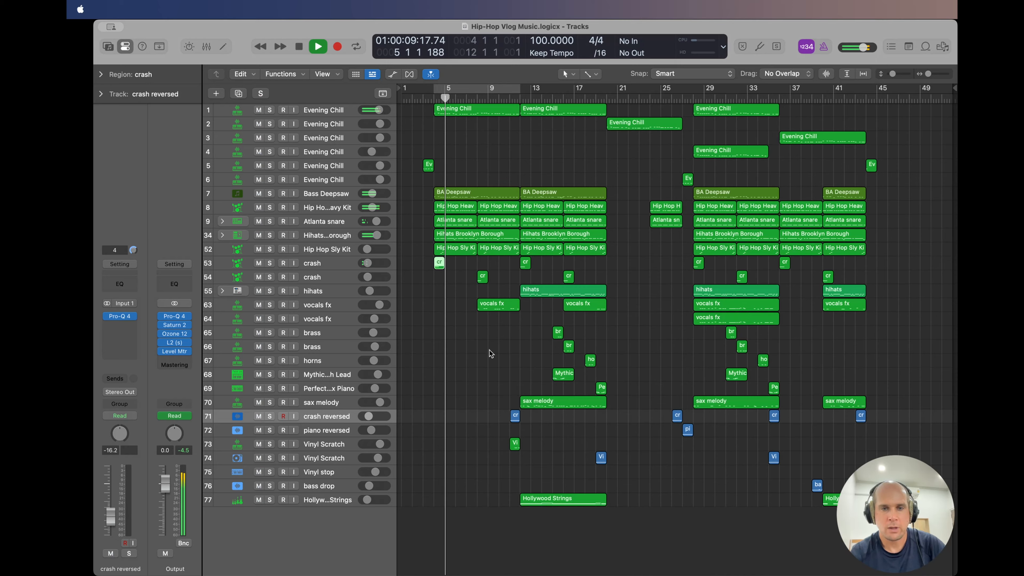
key("space")
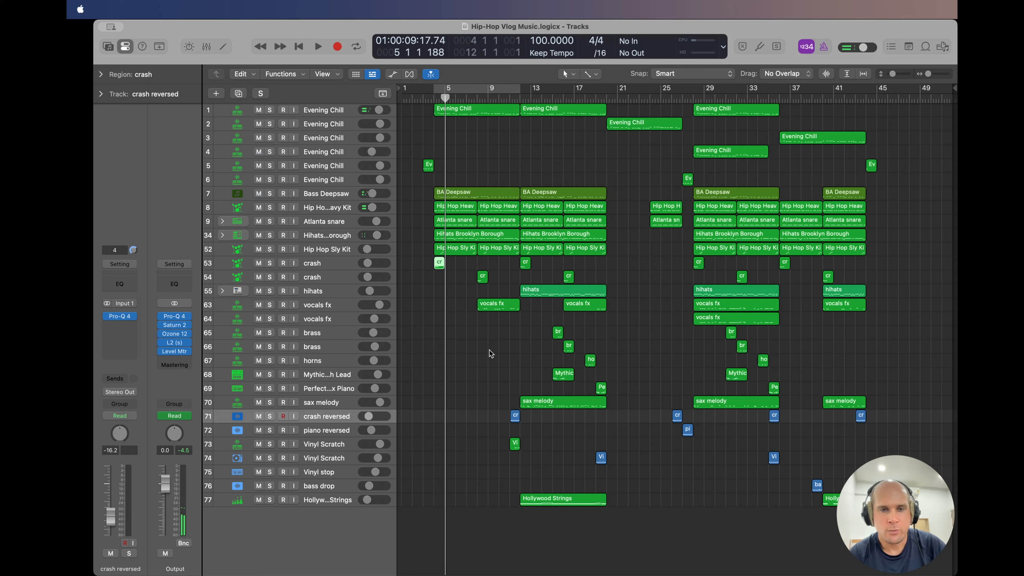
Clear the region selection and listen to the piano reversed region from bar 27 in the full mix.
left_click(470, 446)
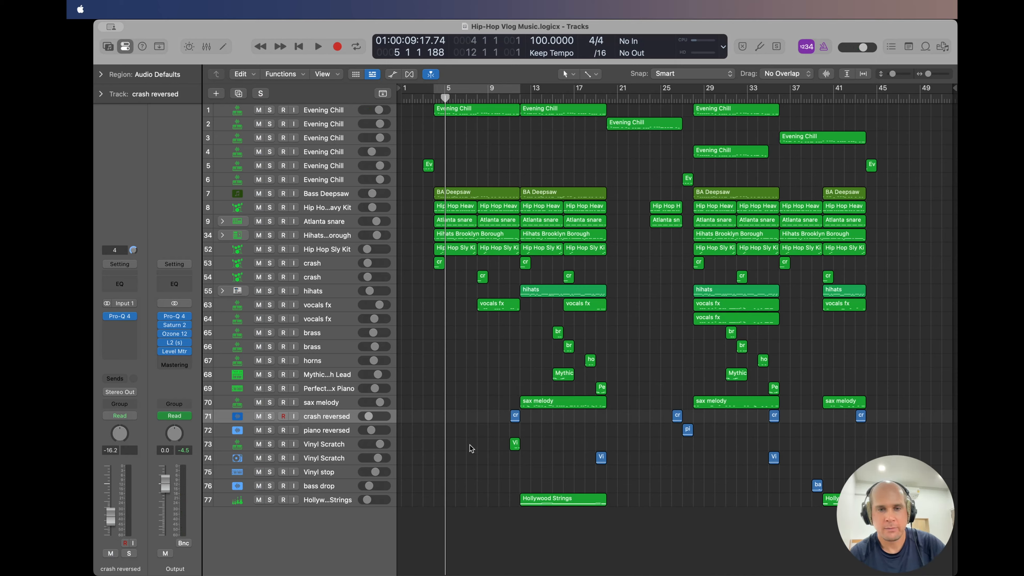
left_click(323, 431)
key("shift+space")
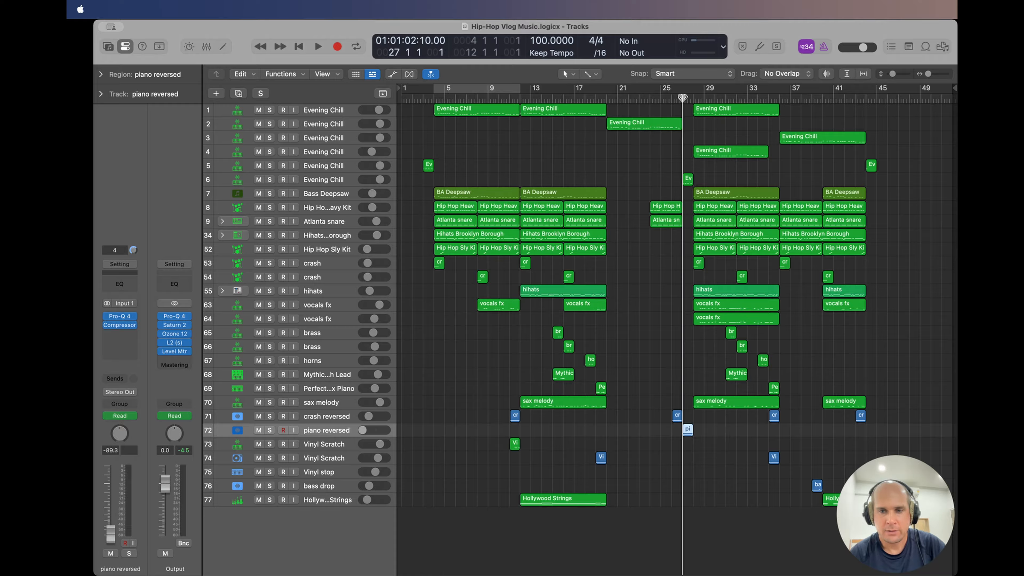
left_click(270, 430)
left_click(270, 430)
key("space")
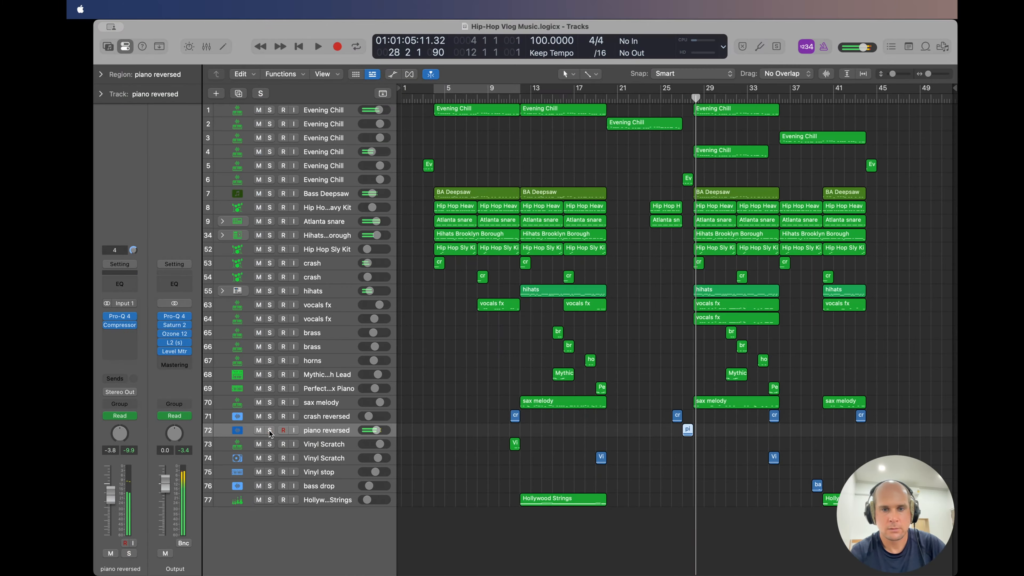
Move the playhead to bar 11 and examine the notes of the Vinyl Scratch region on track 73 in the Piano Roll.
left_click(335, 444)
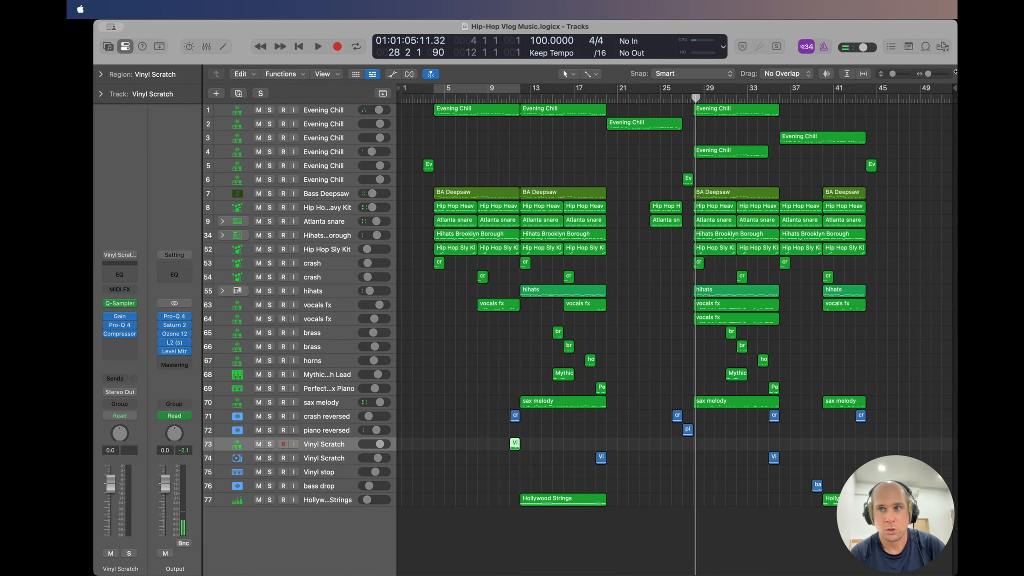
key("o")
key("o")
left_click_drag(516, 98, 509, 98)
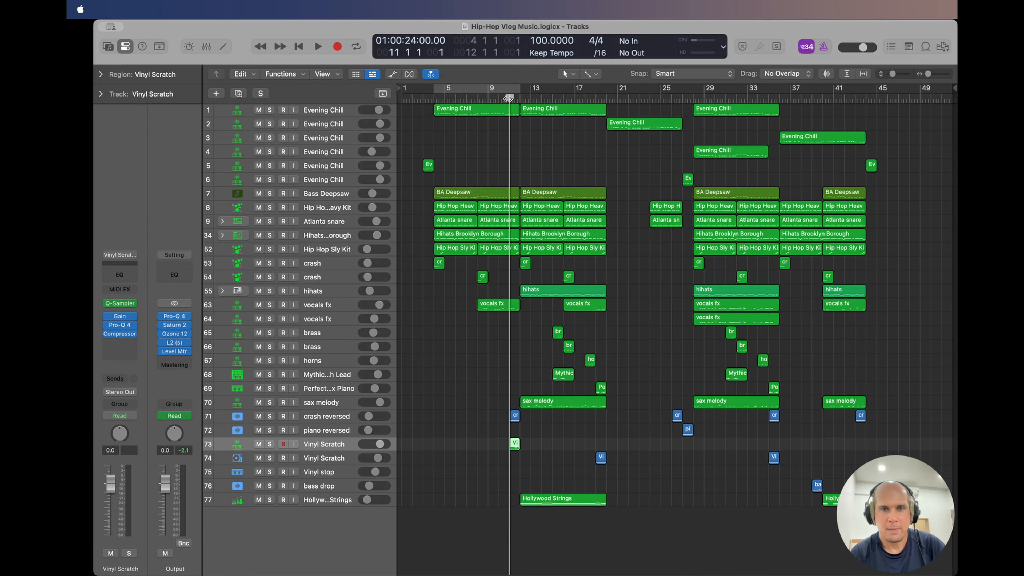
double_click(514, 443)
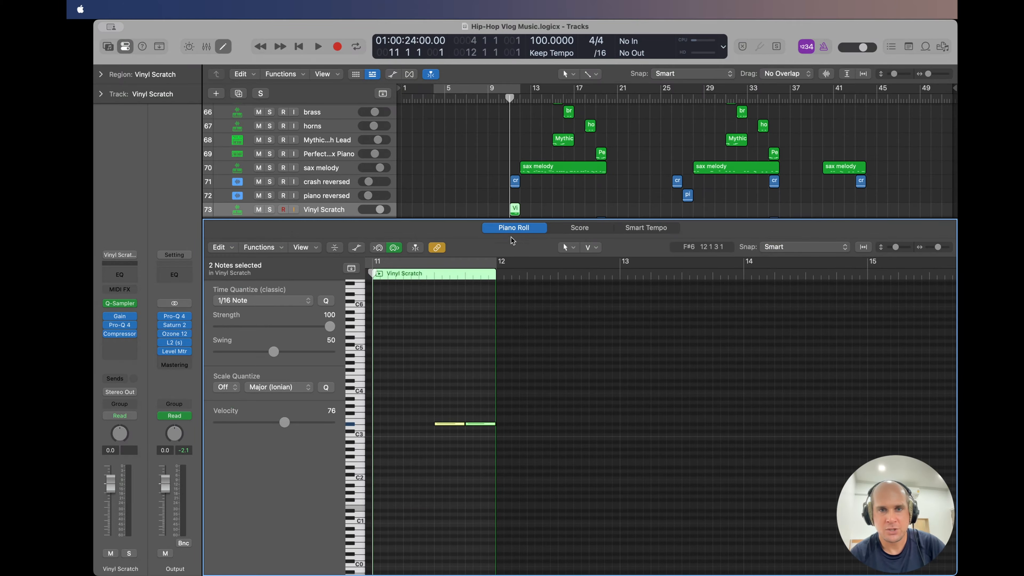
key("e")
Solo the Vinyl Scratch track 73, listen from bar 11, and view its Quick Sampler before taking the track out of solo.
left_click(270, 444)
key("space")
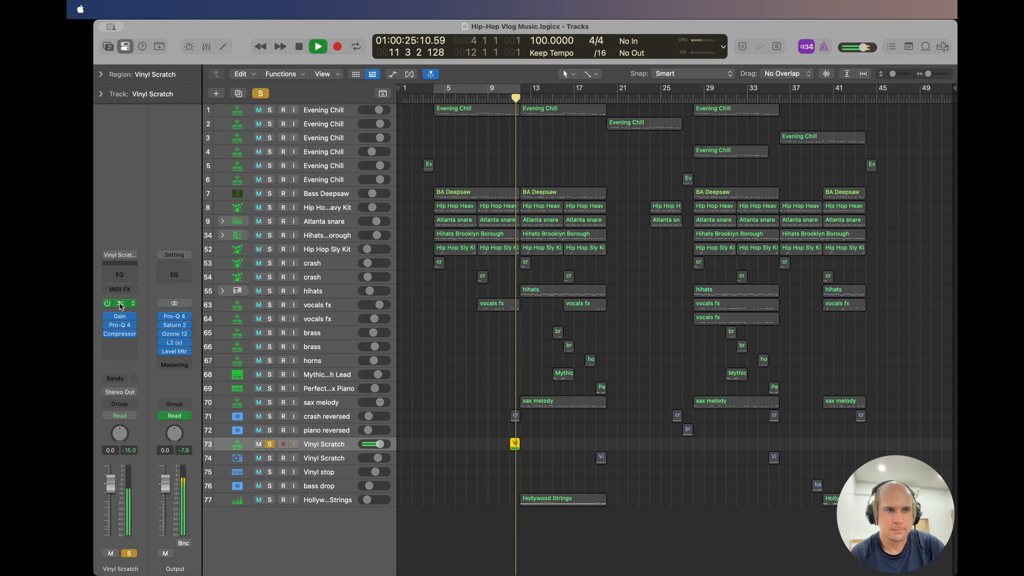
left_click(119, 303)
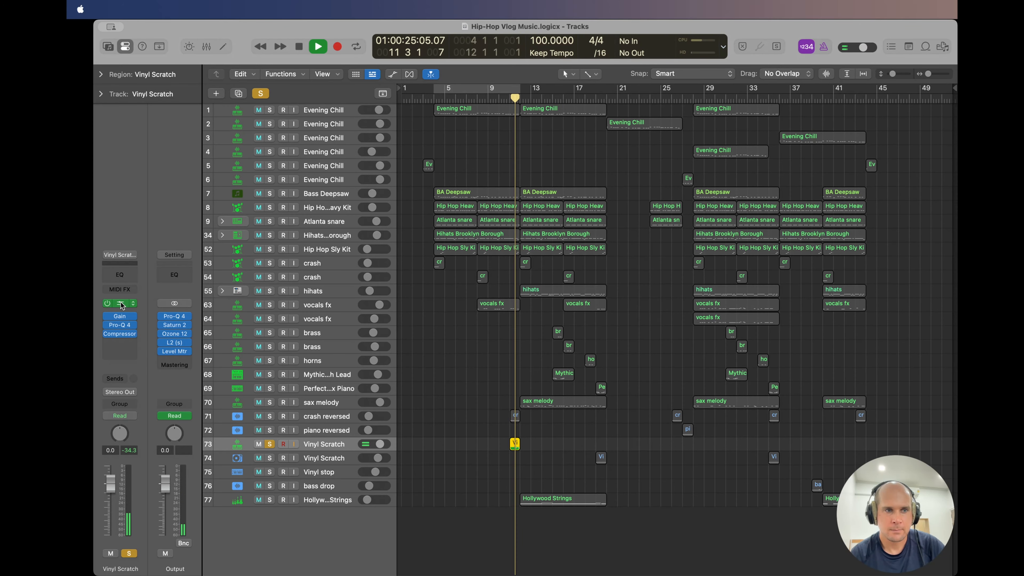
left_click(120, 303)
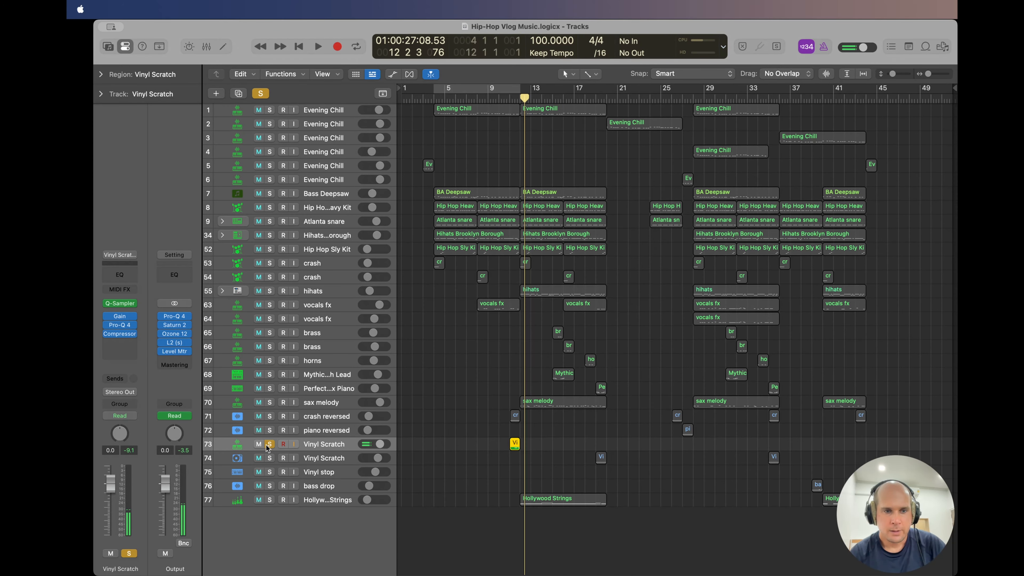
left_click(269, 444)
Listen to the Vinyl Scratch region at bar 19 on track 74 in the full mix and check the track's Pro-Q 4.
left_click(322, 458)
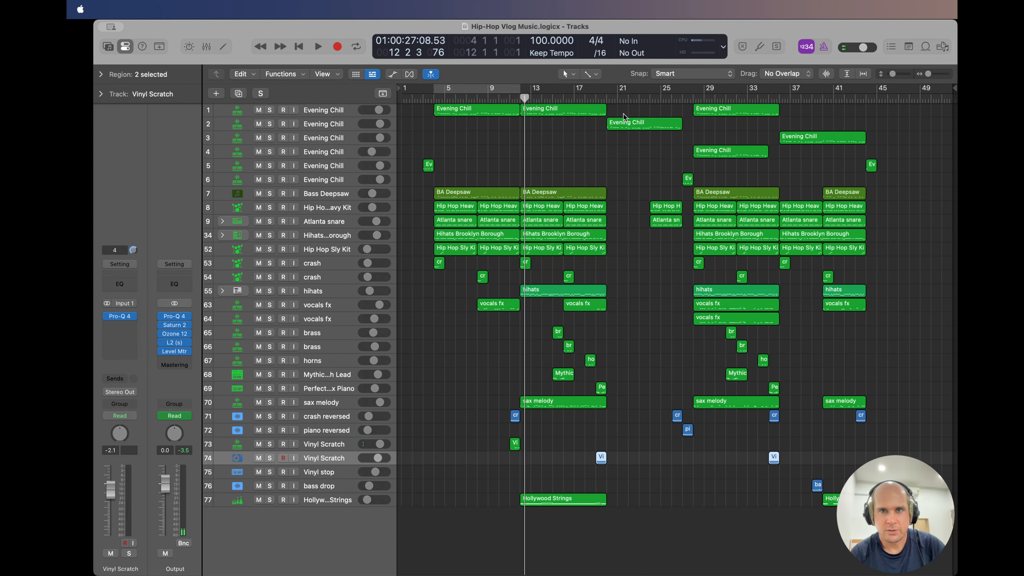
left_click(595, 98)
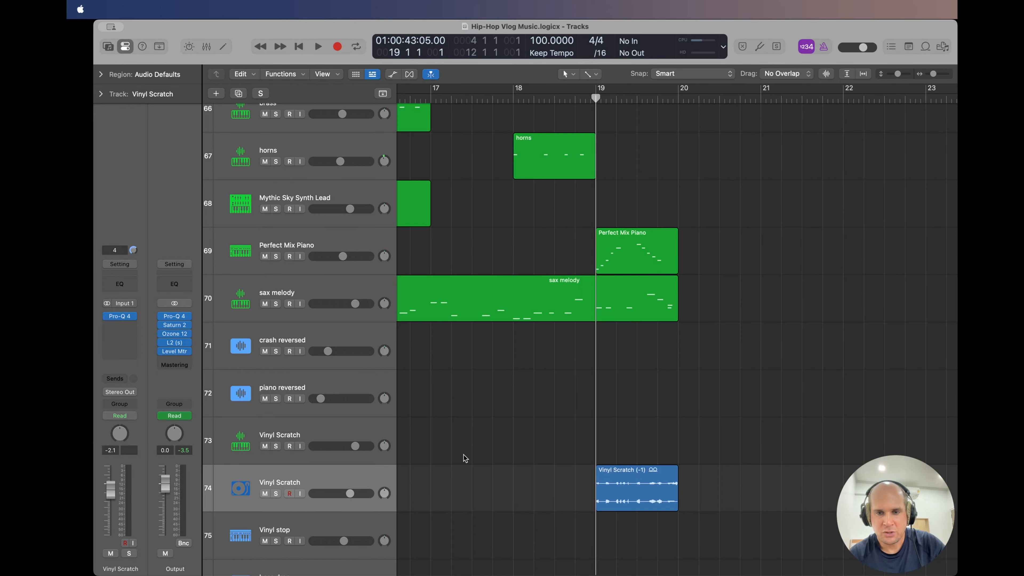
key("super+Left")
key("super+Left")
key("super+Left")
key("super+Left")
key("super+Left")
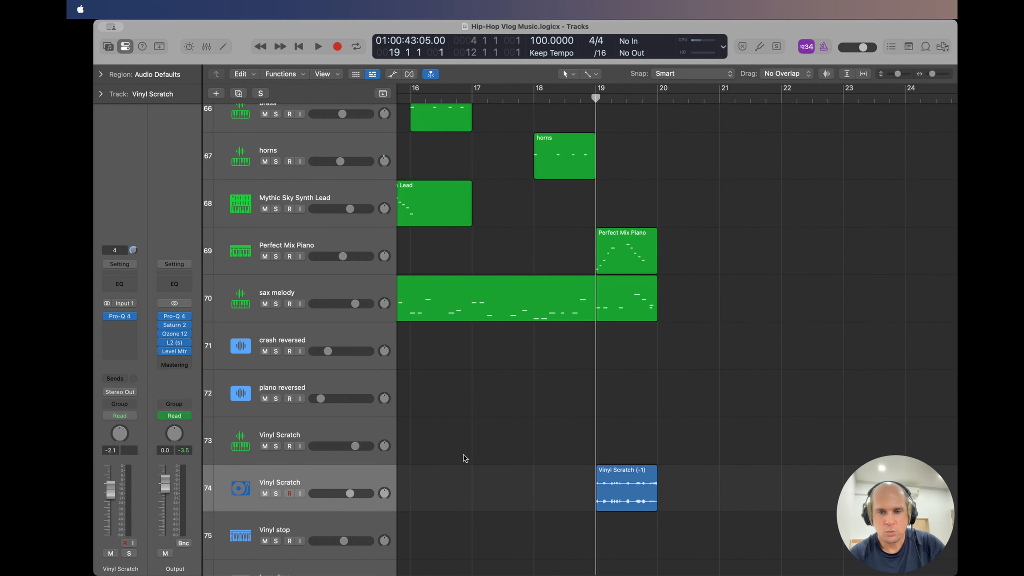
left_click(575, 98)
key("space")
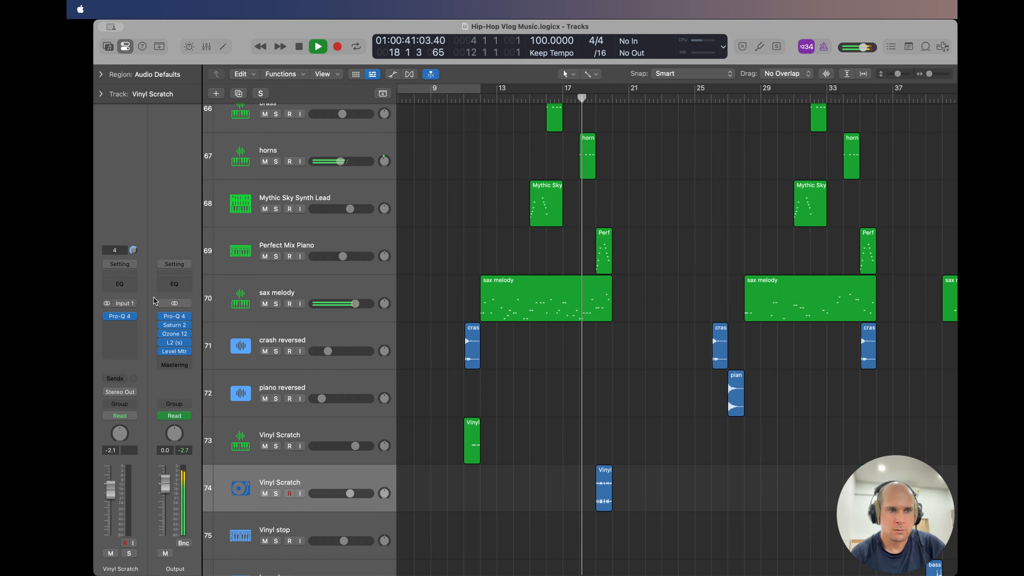
left_click(120, 316)
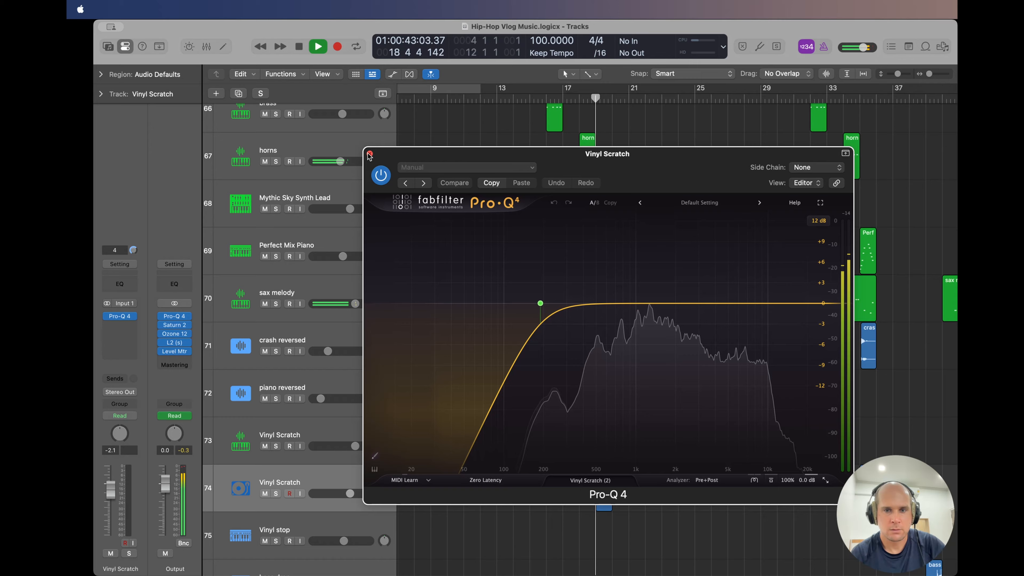
left_click(369, 155)
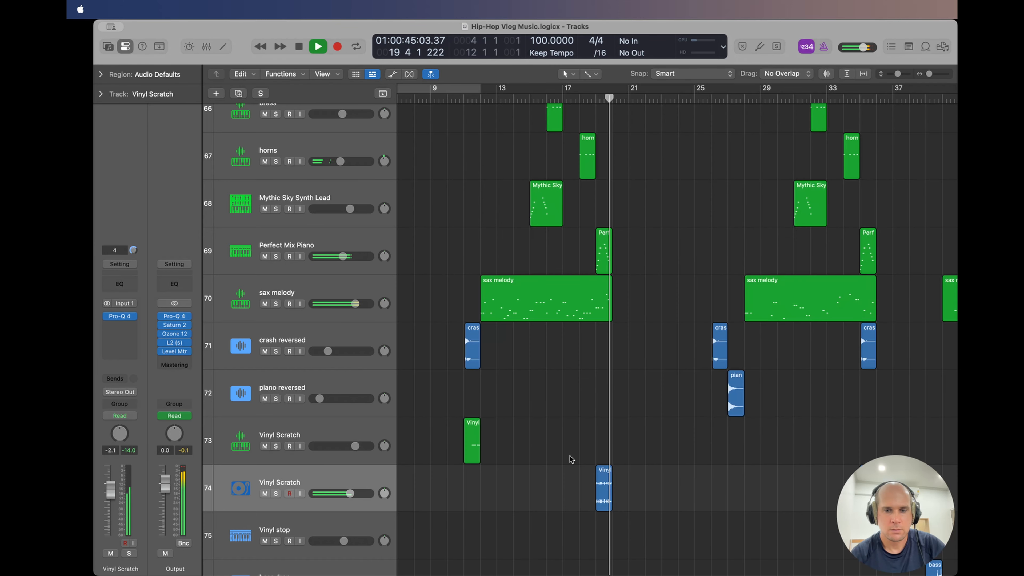
key("space")
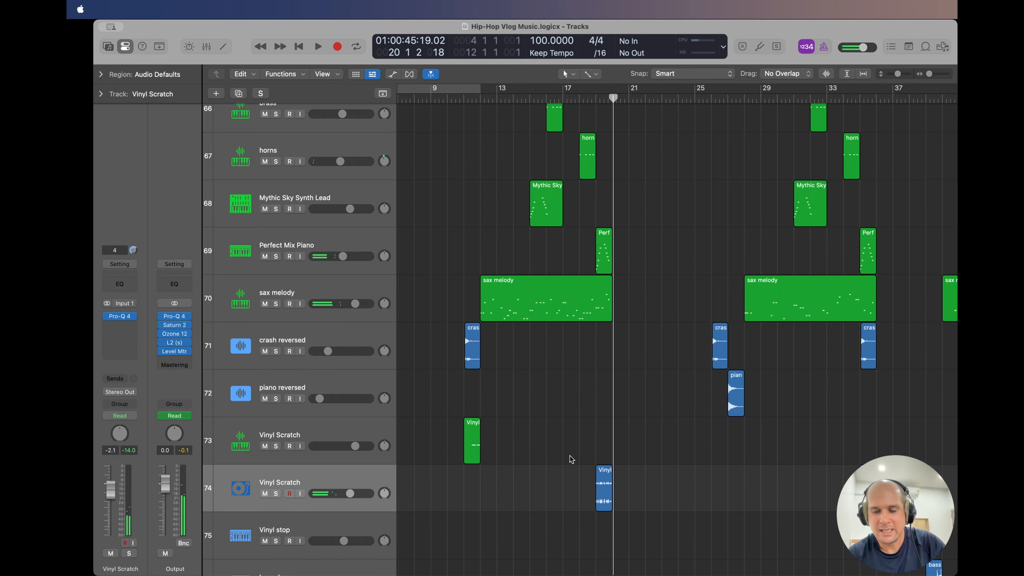
Review the Vinyl stop track, the bass drop in solo, and the Hollywood Strings in the full mix.
key("z")
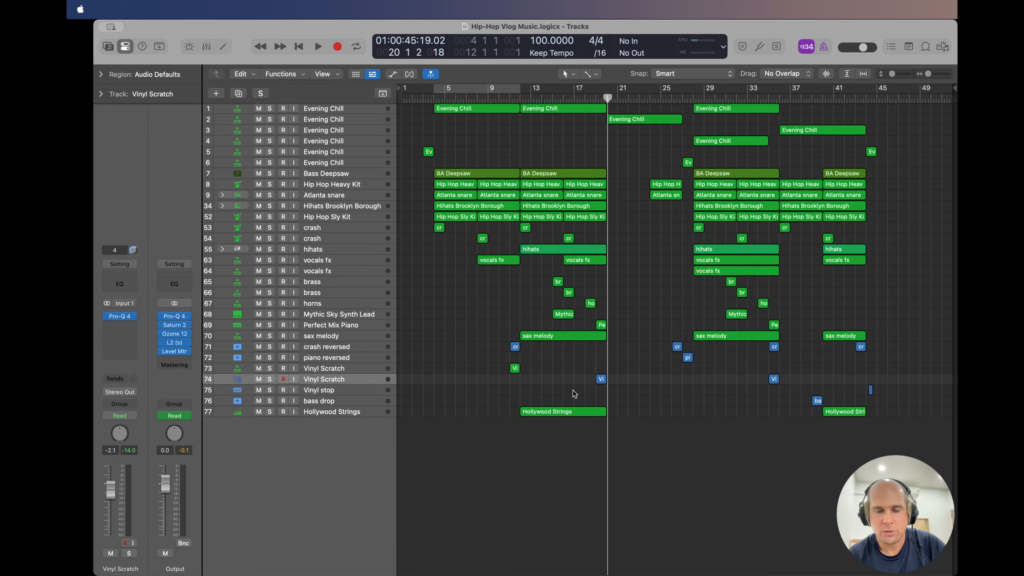
left_click(491, 392)
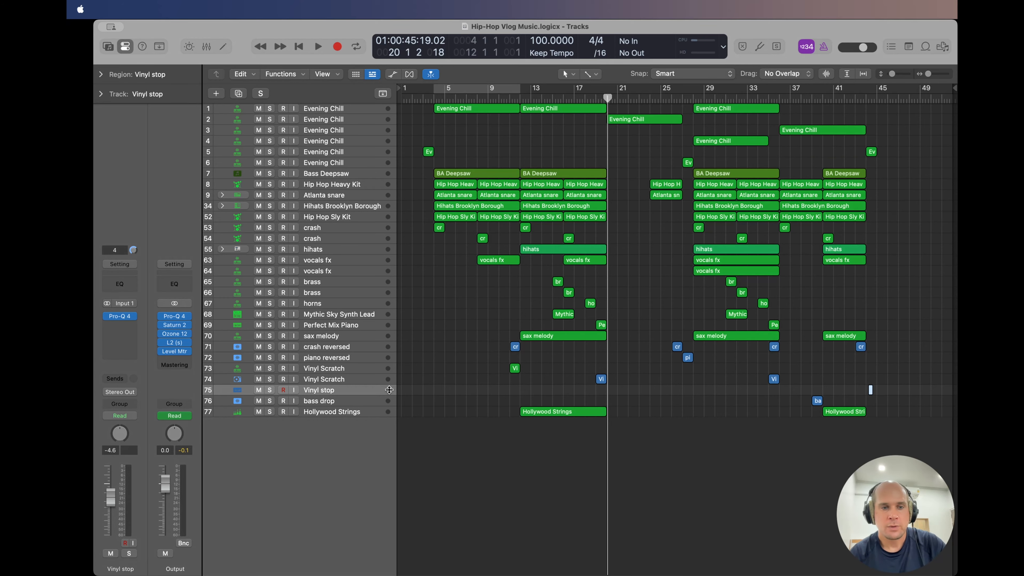
left_click(338, 401)
left_click(269, 401)
key("space")
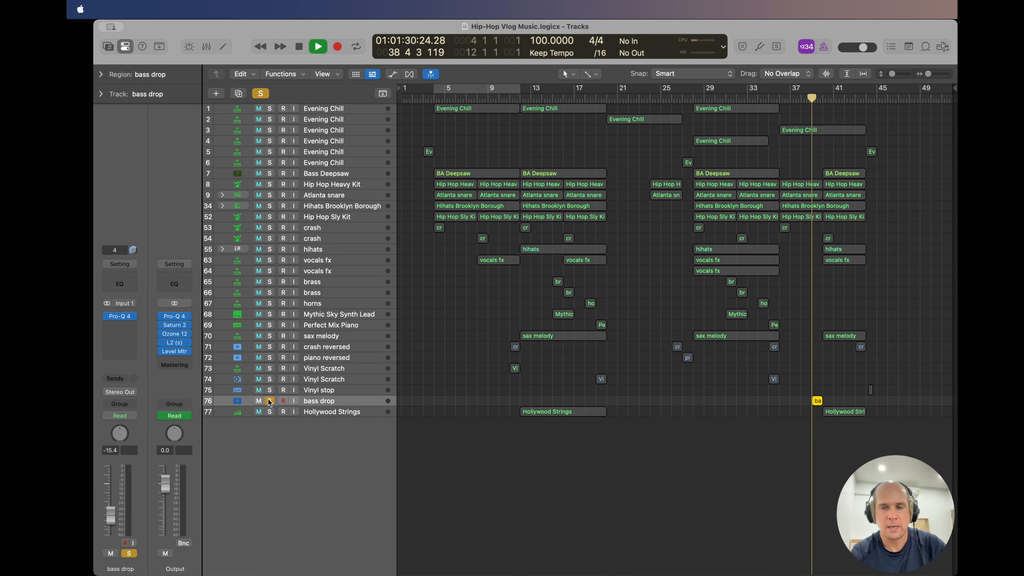
left_click(270, 400)
left_click(347, 416)
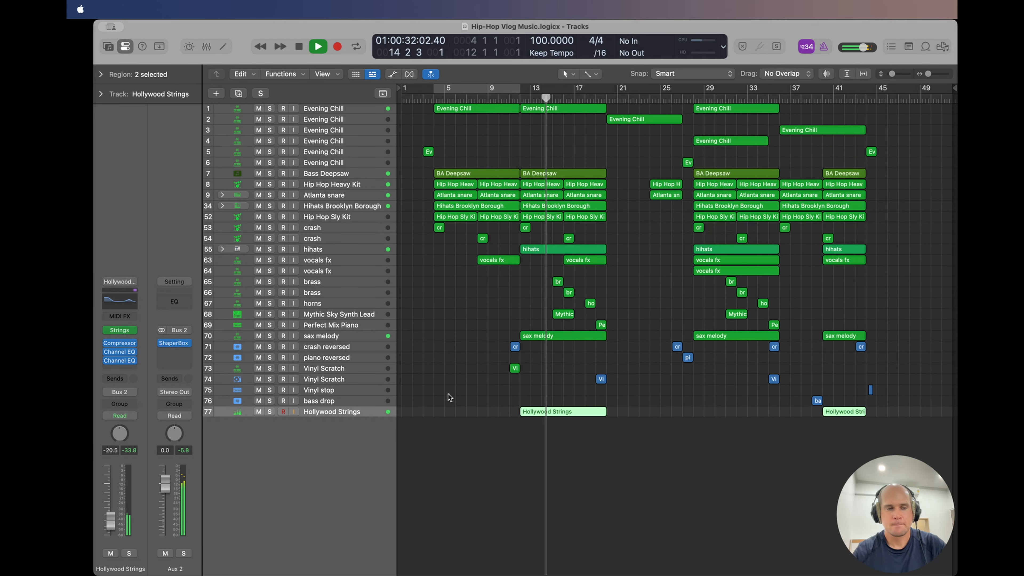
key("space")
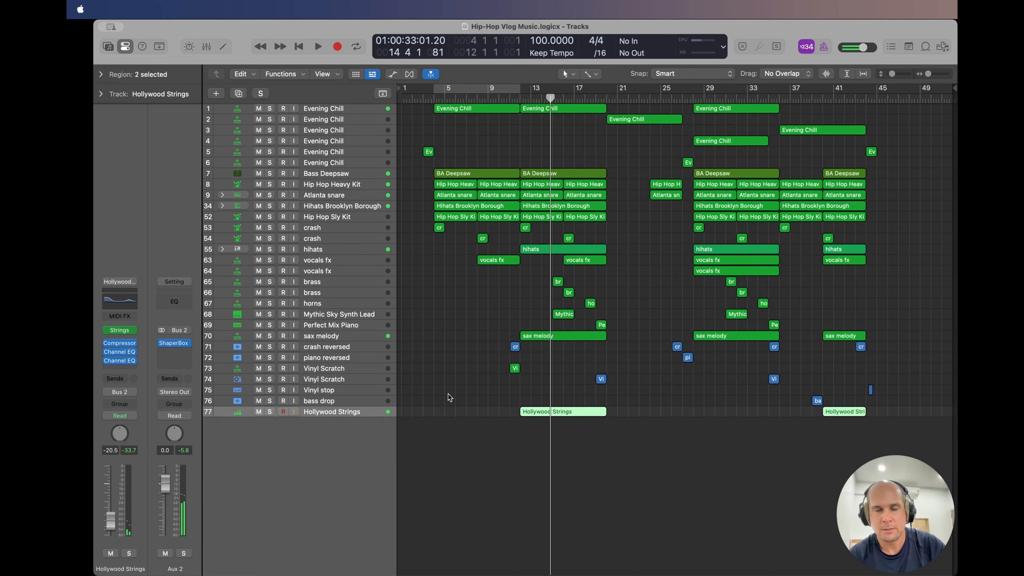
Solo the vocals fx track 63, inspect its Pro-Q 4, Compressor and PitchCor during playback, and unsolo it.
key("space")
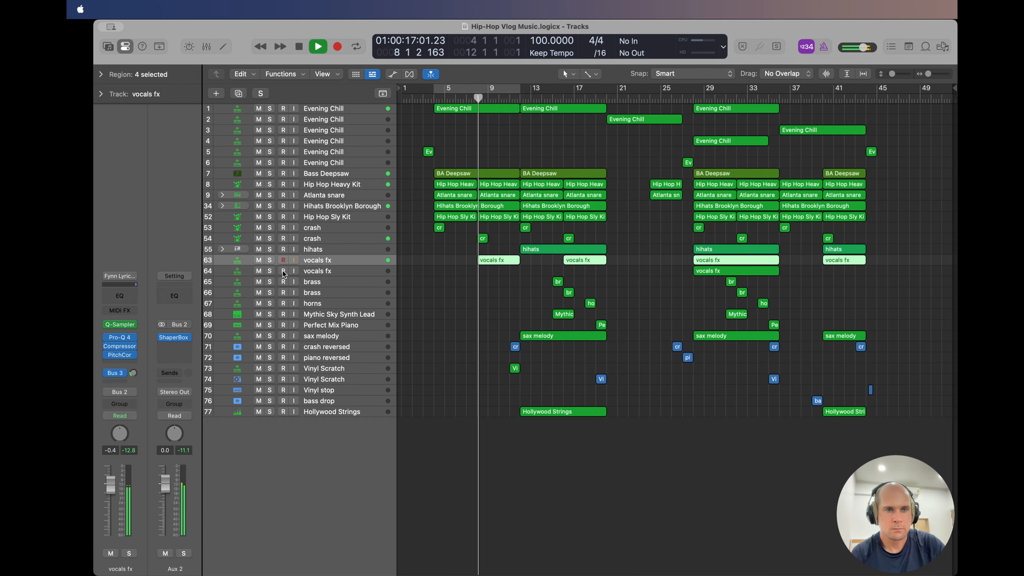
key("s")
left_click(119, 337)
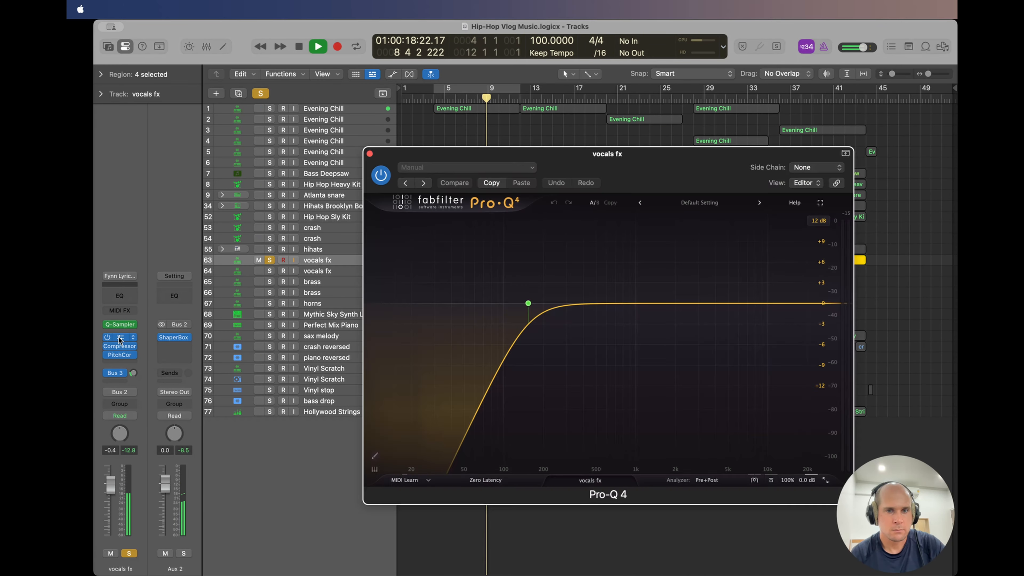
left_click(119, 347)
left_click(370, 154)
left_click(119, 355)
left_click(370, 154)
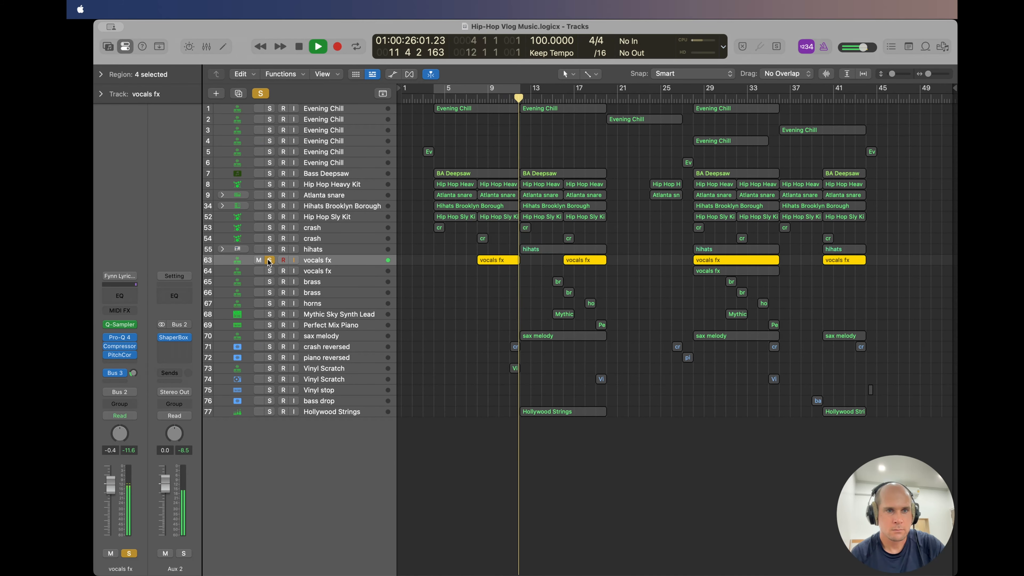
key("s")
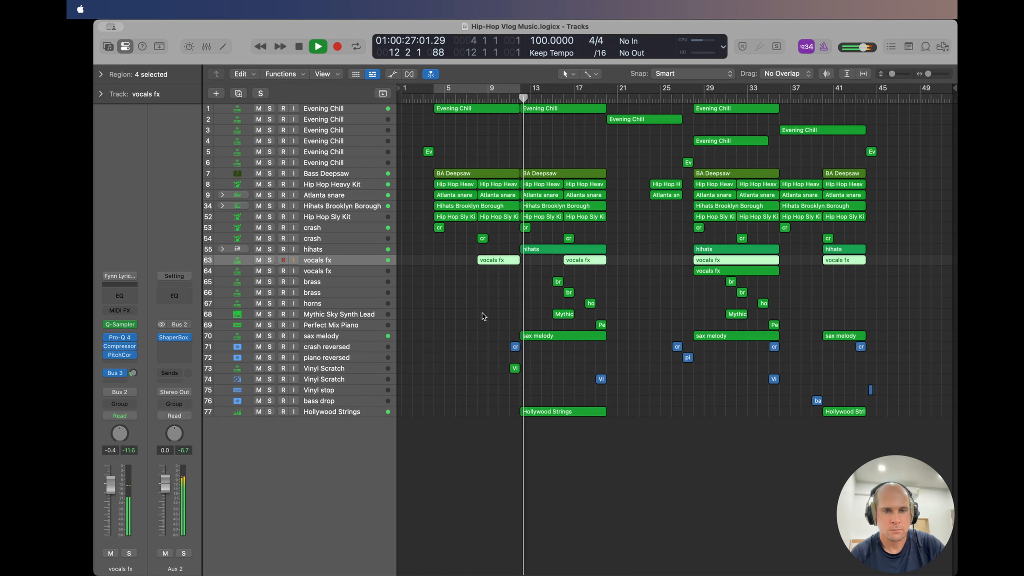
Listen to the sax melody track in solo, unsolo it, and examine ShaperBox 3 on Aux 2.
left_click(350, 336)
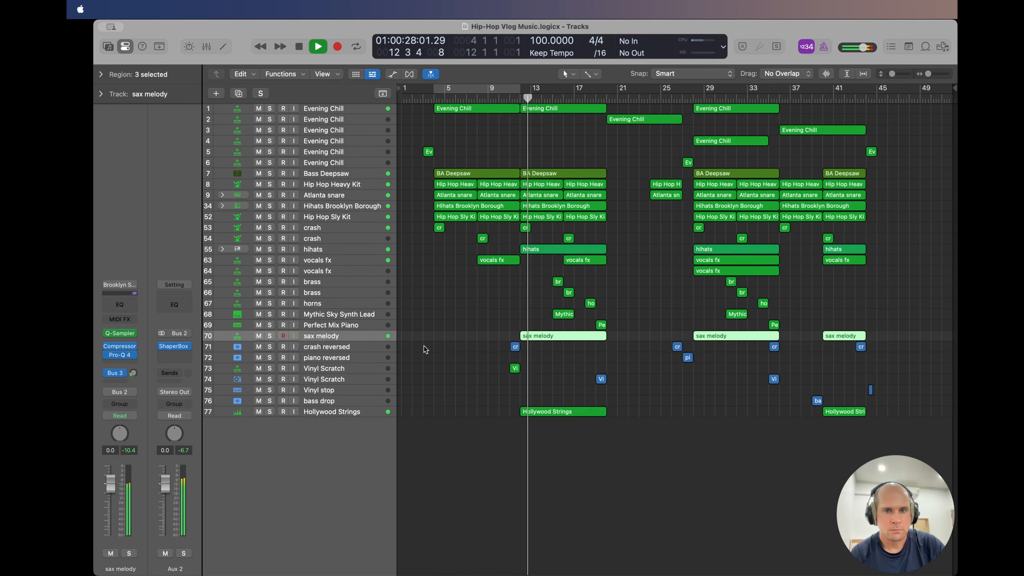
left_click(269, 336)
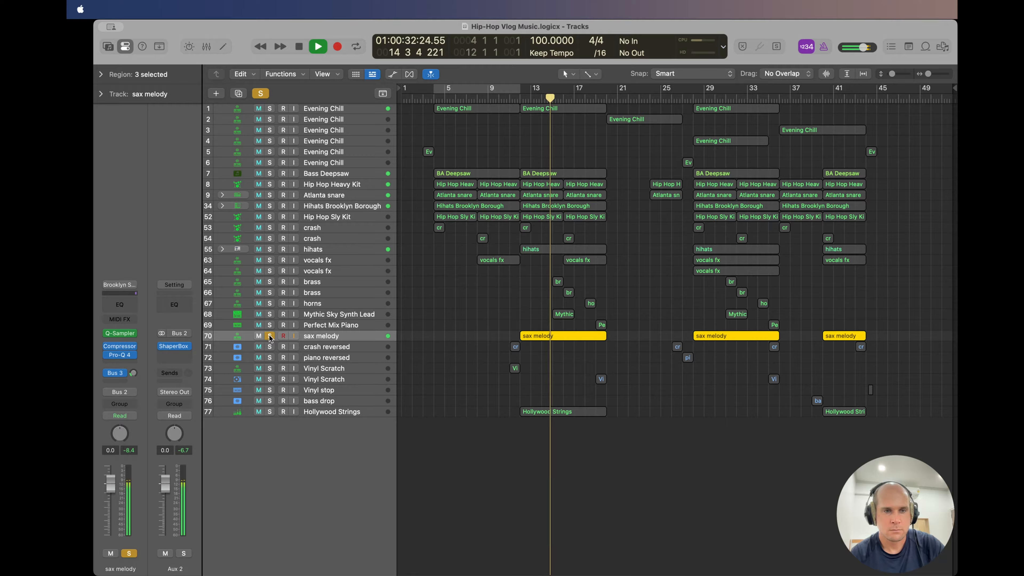
left_click(269, 336)
key("space")
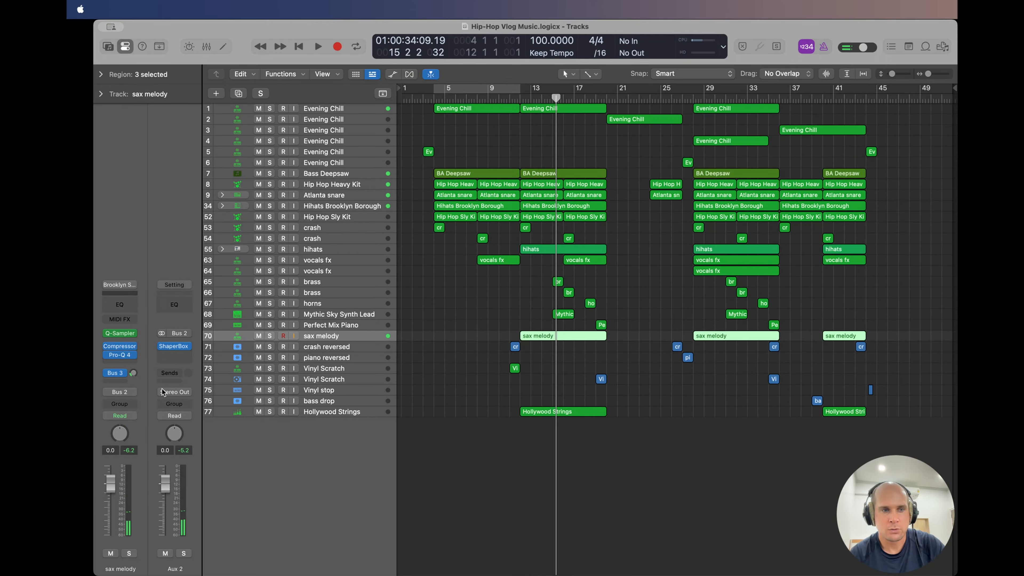
left_click(173, 346)
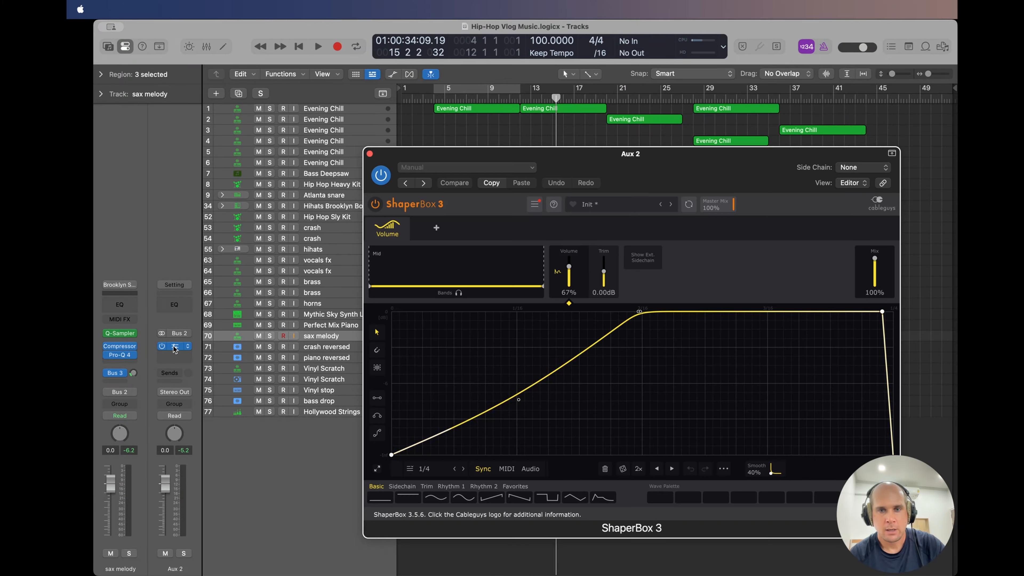
left_click(369, 154)
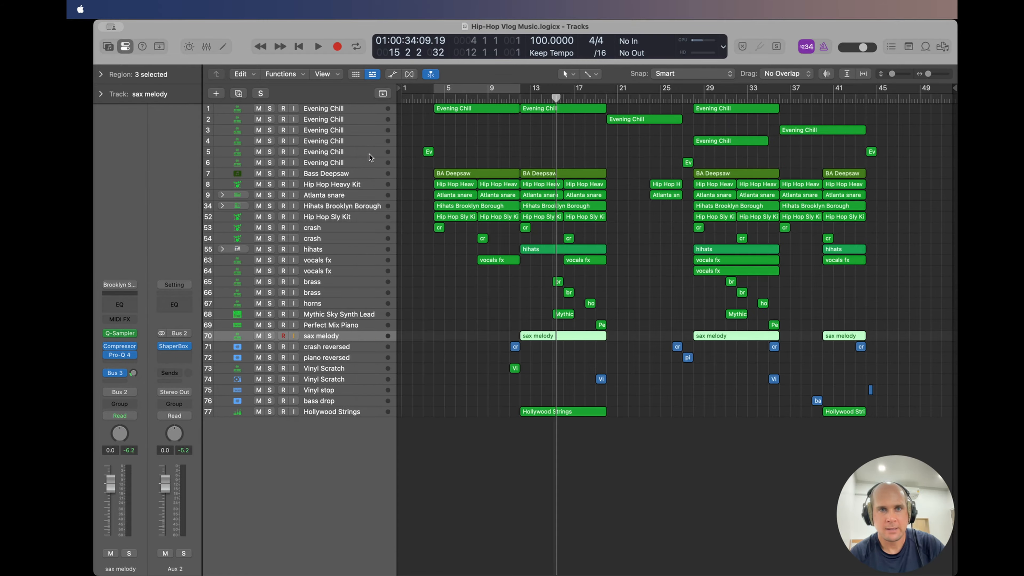
Play the full mix from about bar 12 to hear the layers together.
left_click(518, 97)
key("space")
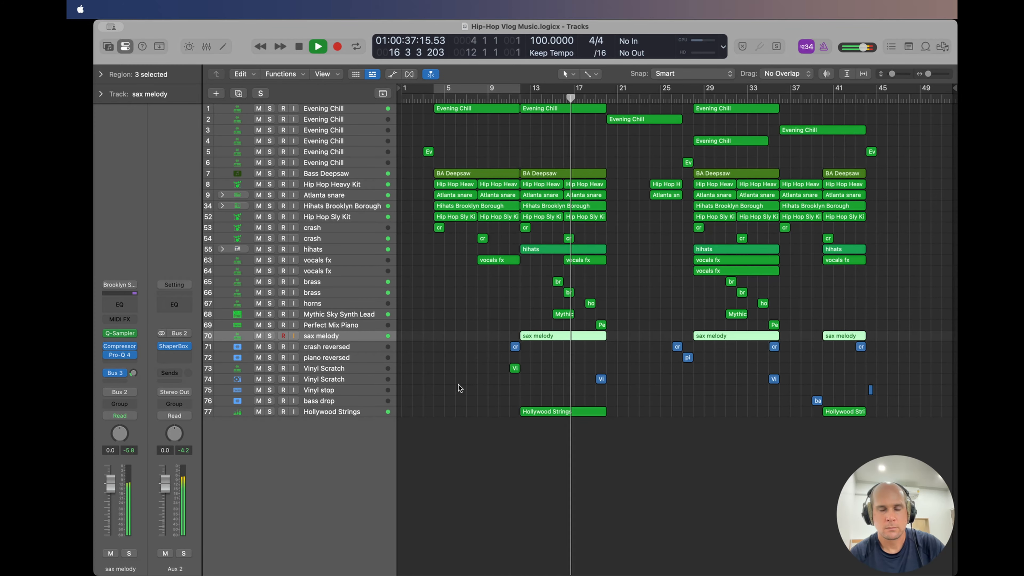
key("space")
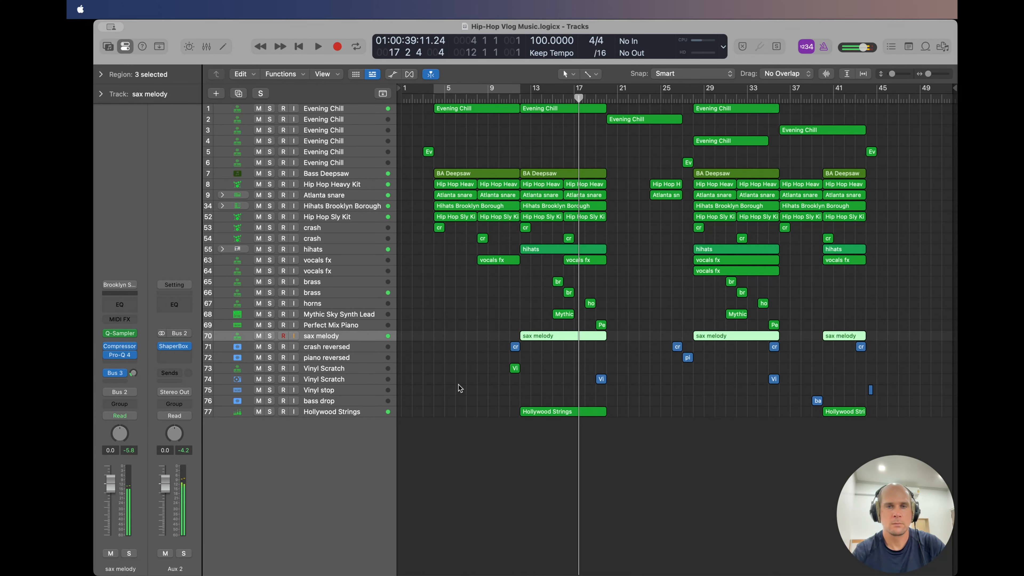
Play the arrangement with cycle mode on from bar 4 to 12 and examine the low cut in the Output channel's Pro-Q 4.
left_click(343, 173)
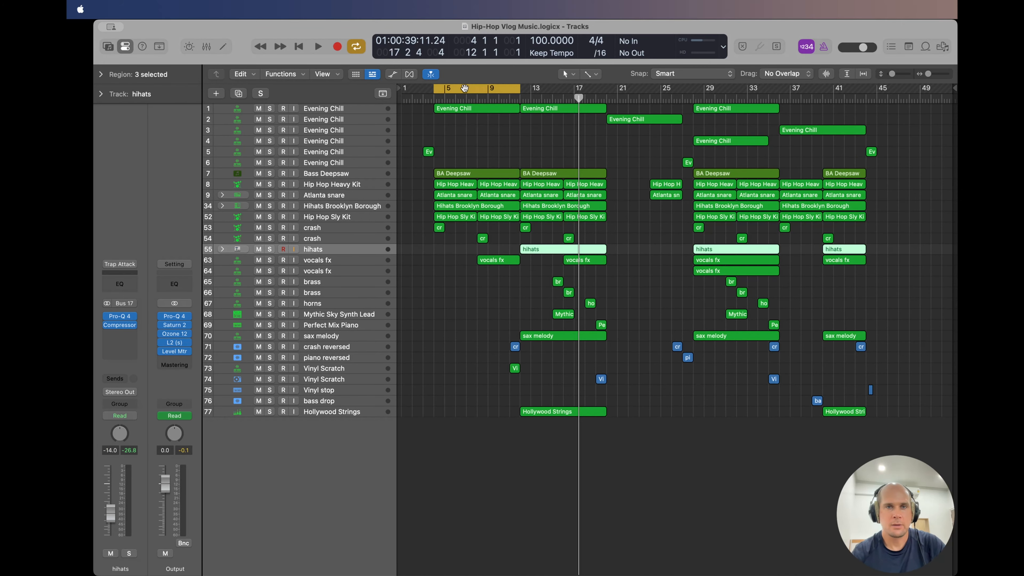
key("space")
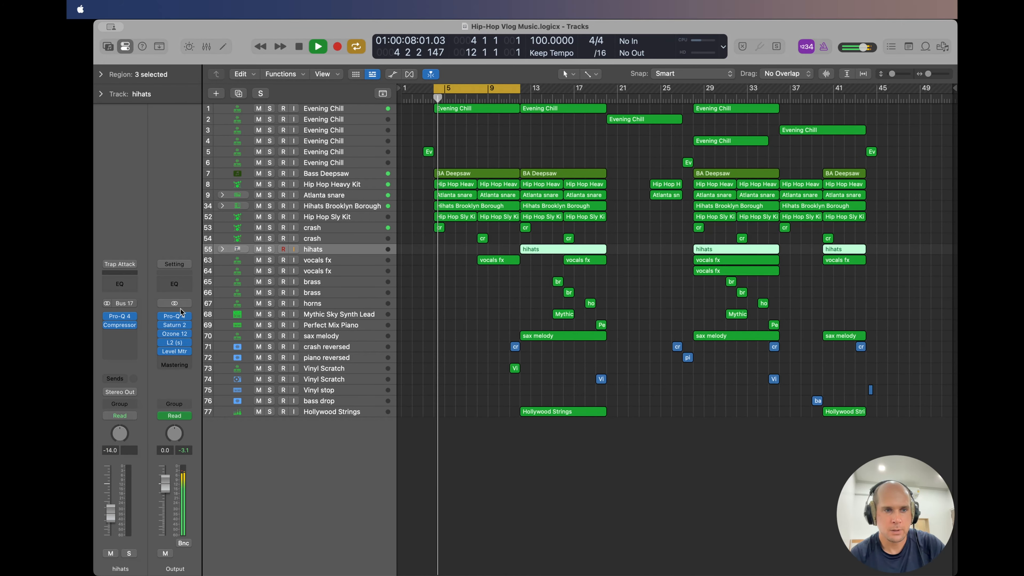
left_click(174, 317)
mouse_move(411, 300)
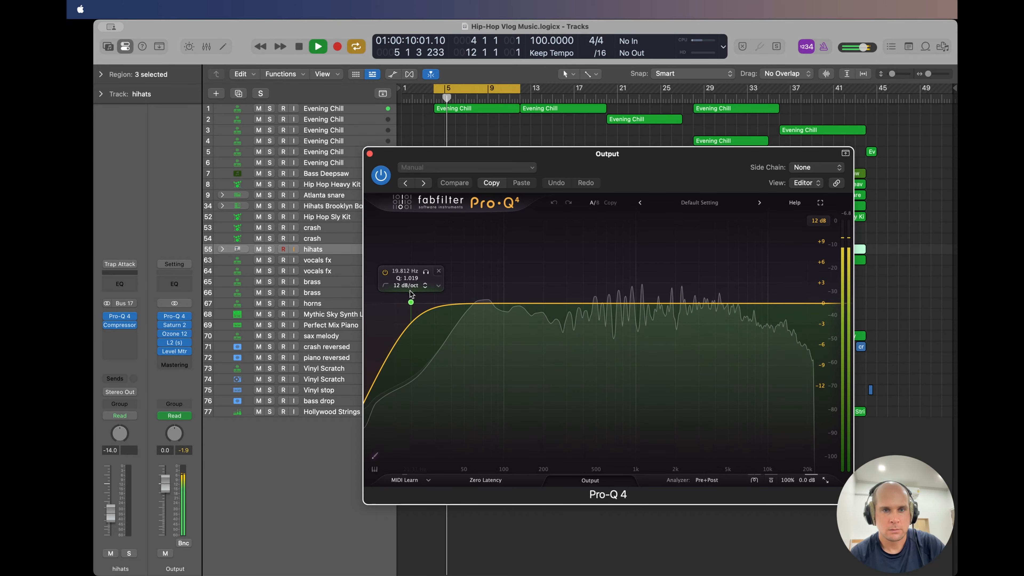
key("super+w")
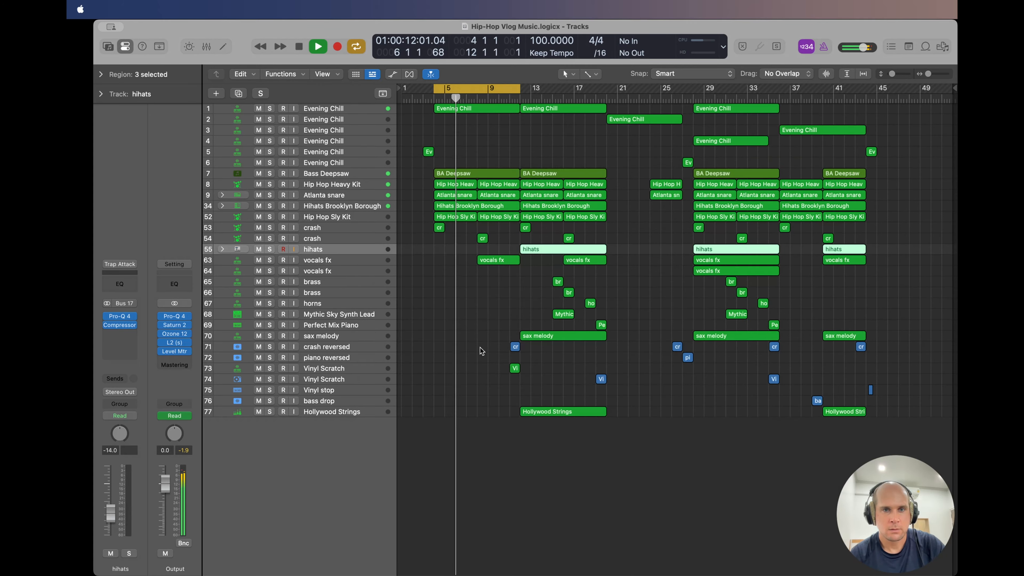
left_click(480, 351)
key("space")
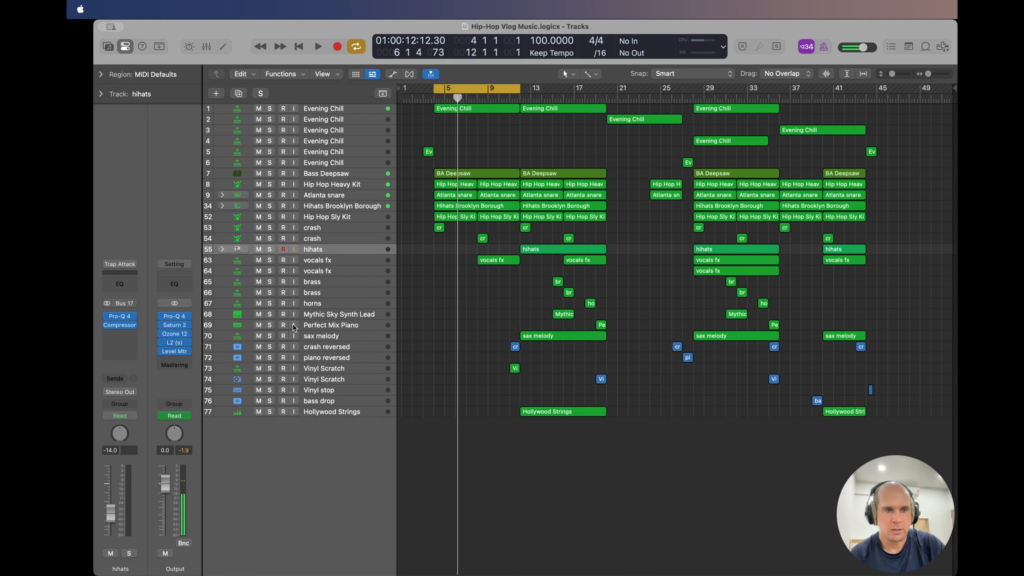
Examine Saturn 2 and the assistant view of Ozone 12 on the Output channel during playback.
left_click(175, 326)
key("space")
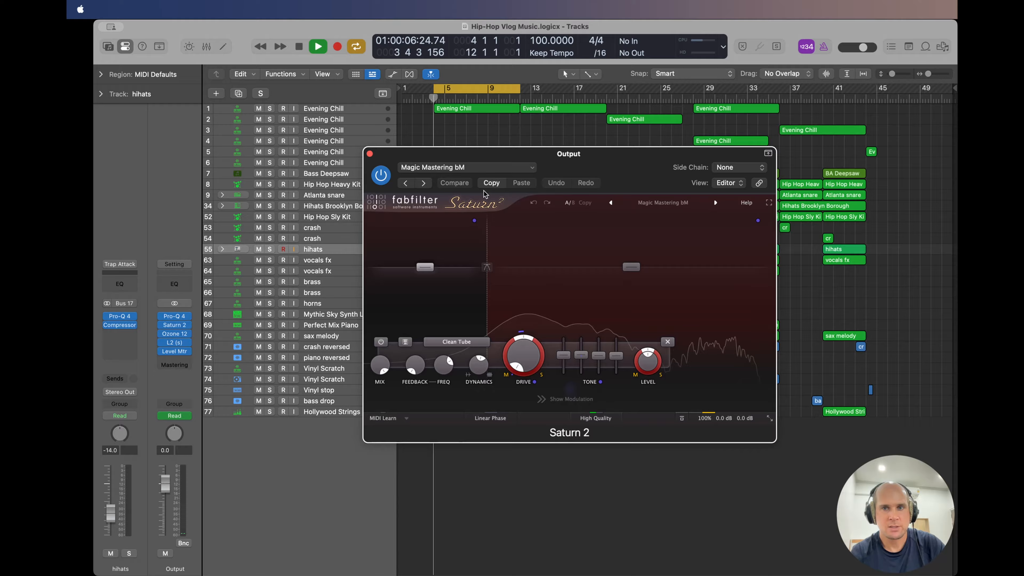
key("super+w")
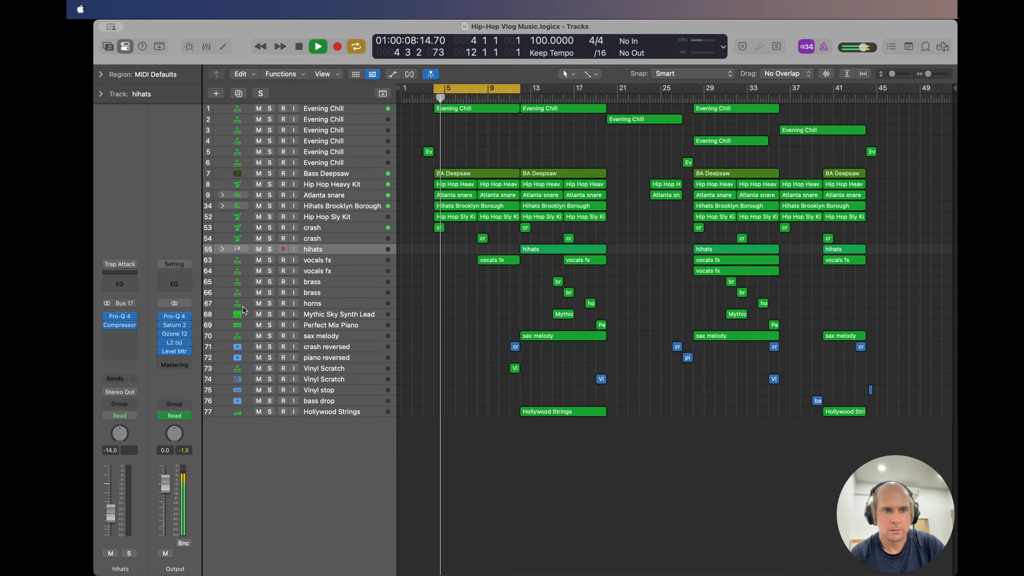
left_click(175, 334)
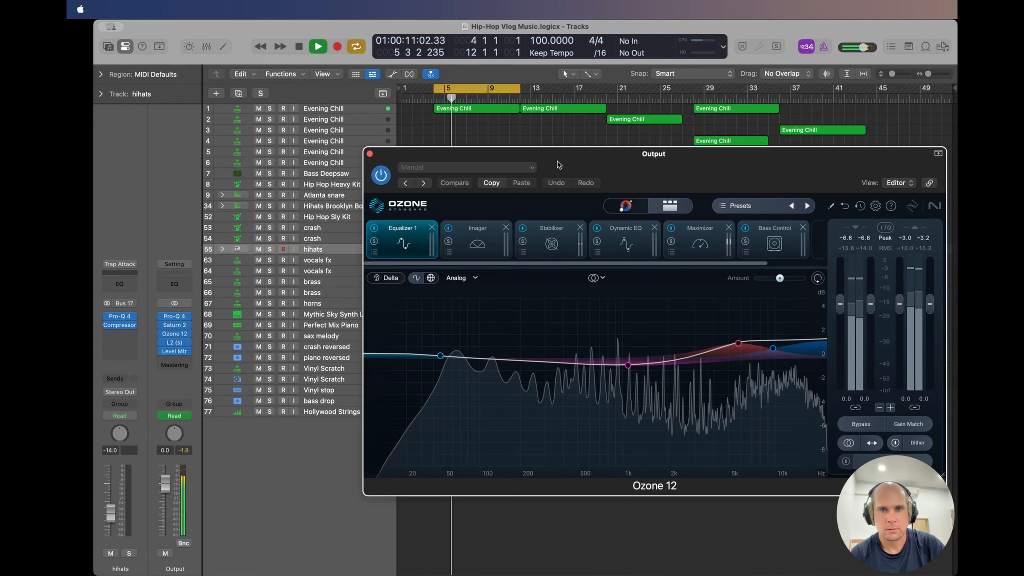
left_click_drag(570, 160, 475, 137)
left_click(534, 185)
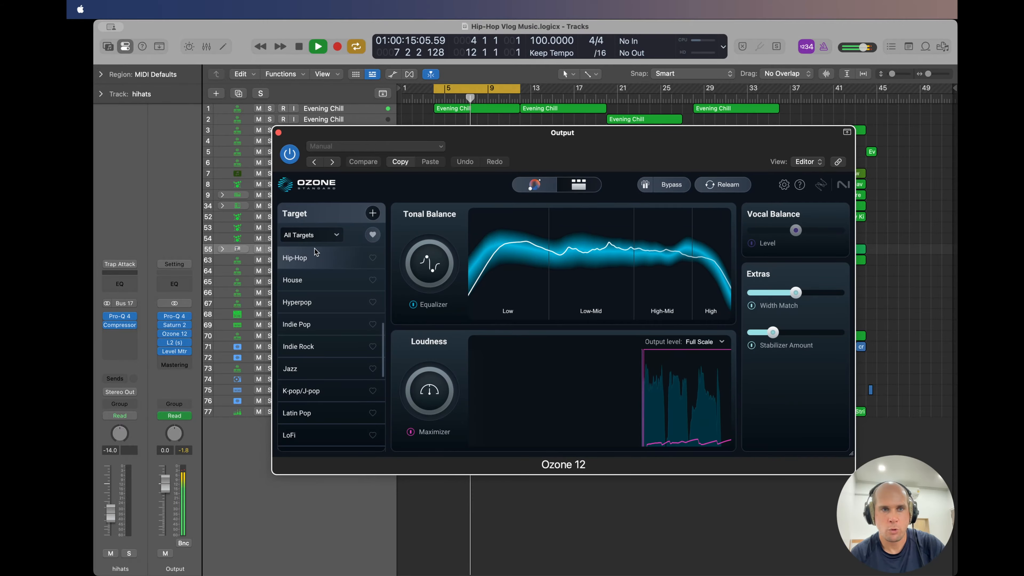
left_click(278, 133)
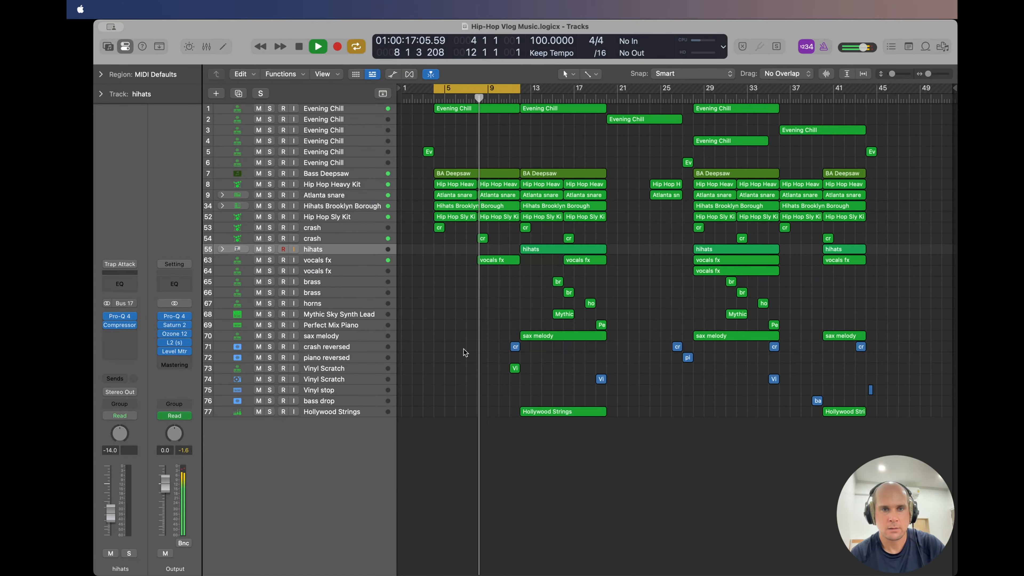
Inspect the L2 limiter and the Level Meter on the Output channel, and turn off cycle mode.
left_click(174, 343)
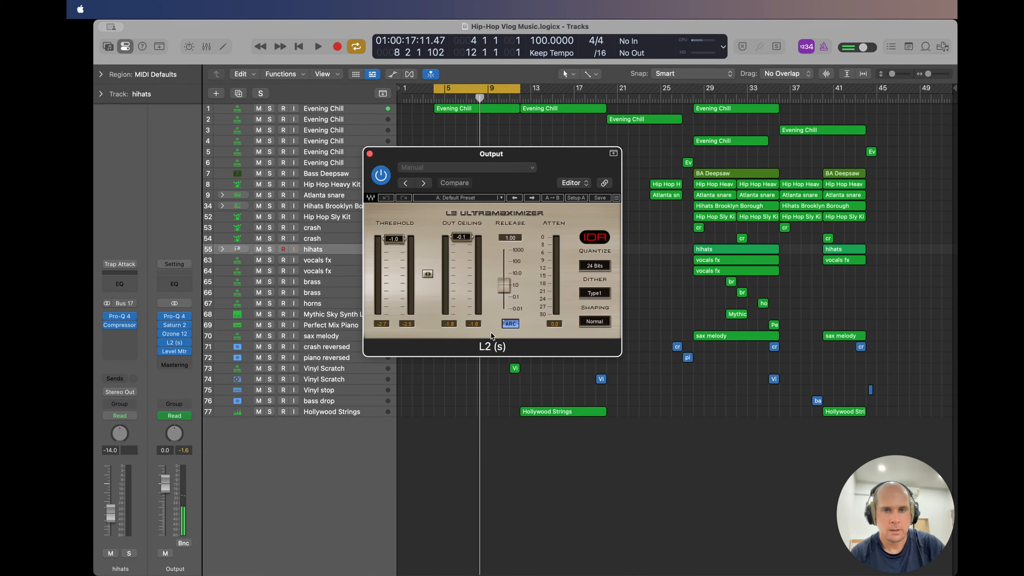
left_click(370, 154)
left_click(175, 351)
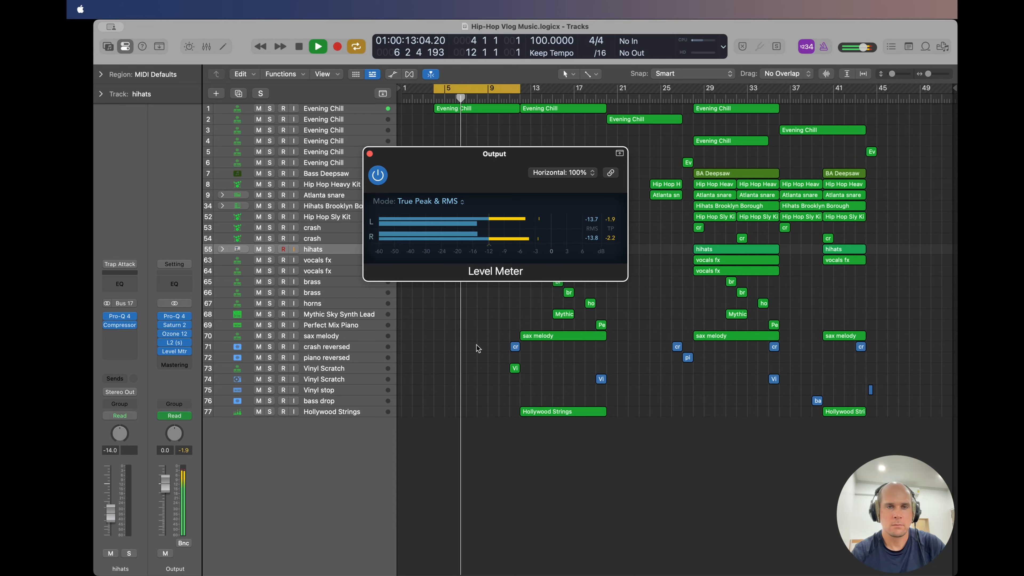
left_click(494, 88)
key("space")
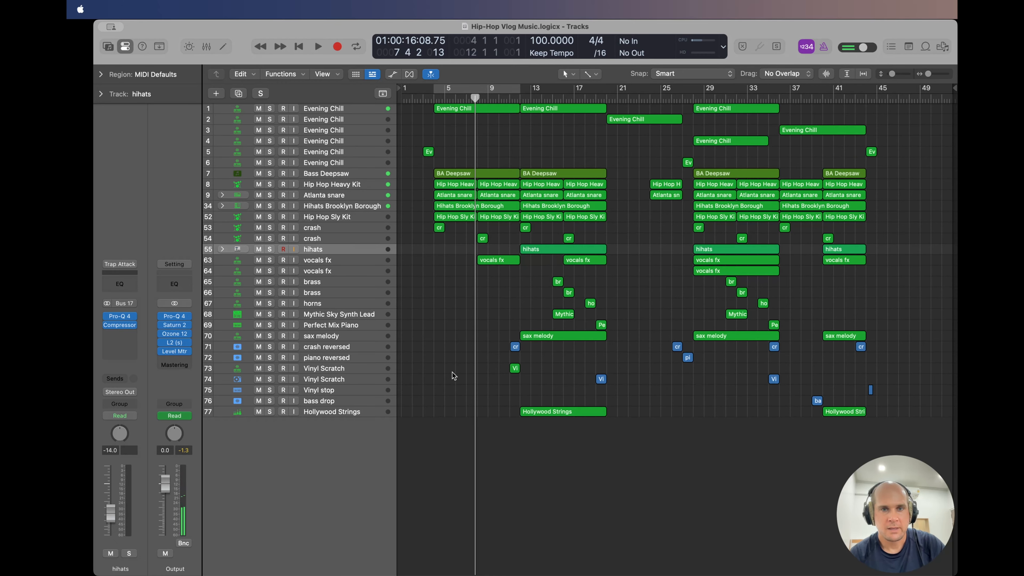